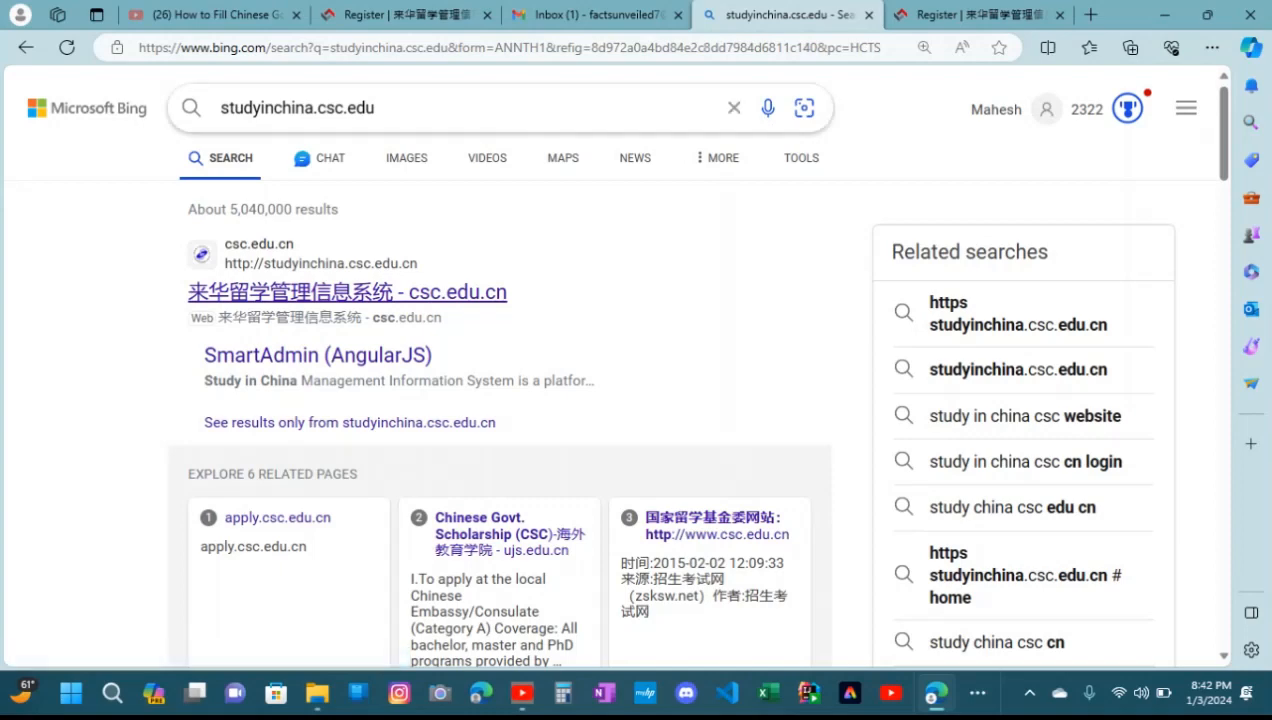
Open the studyinchina.csc.edu.cn site from the search results and start creating a new account
{"action": "left_click_drag", "start_coordinate": [219, 107], "coordinate": [374, 107]}
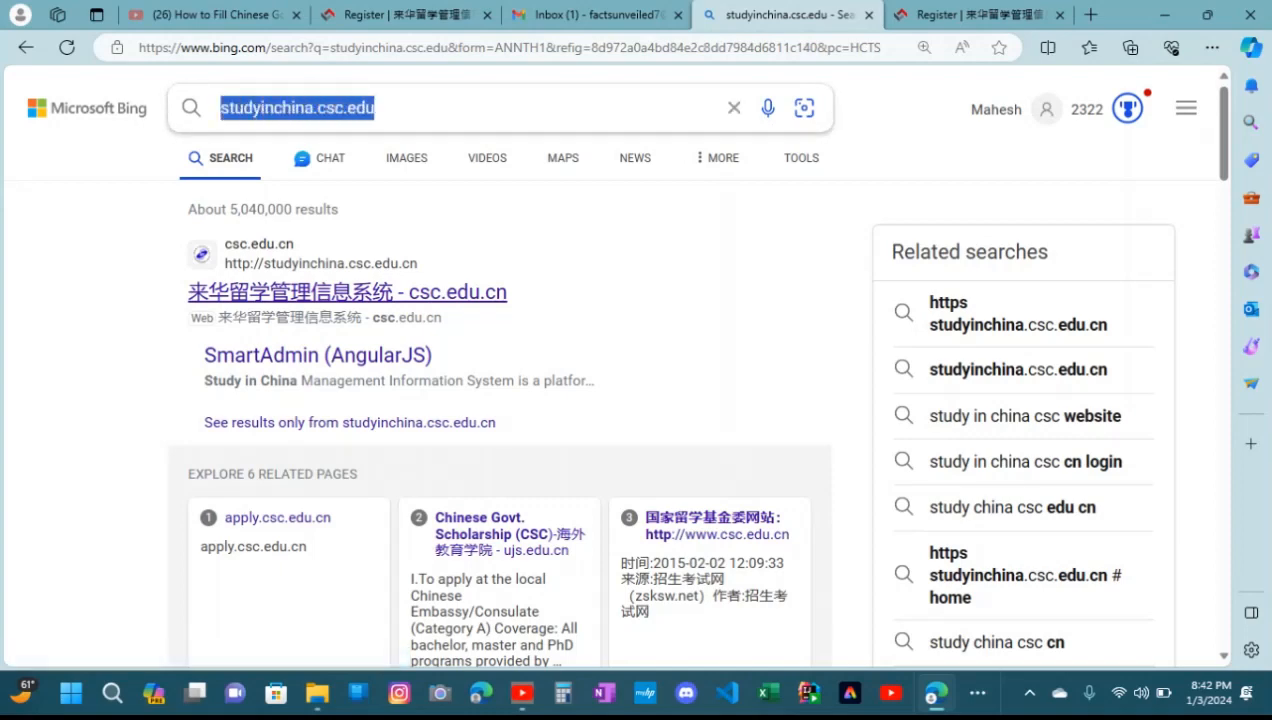
{"action": "left_click", "coordinate": [347, 292]}
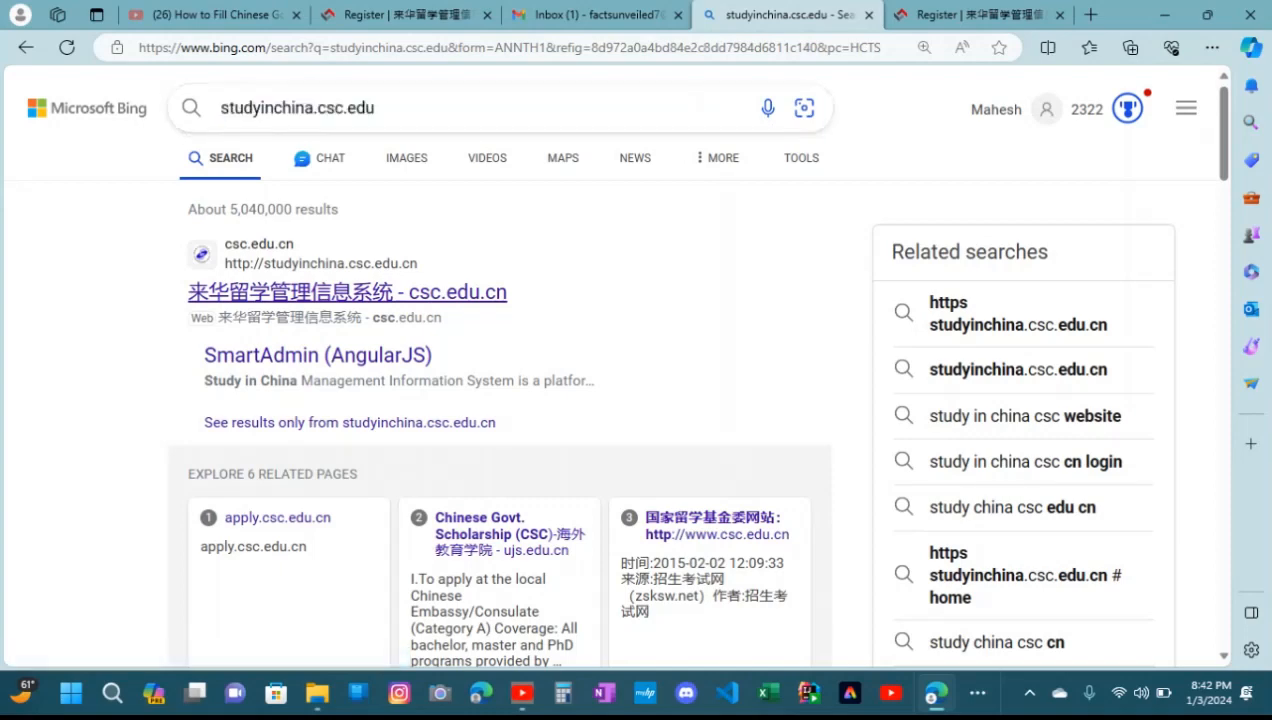
{"action": "left_click", "coordinate": [347, 292]}
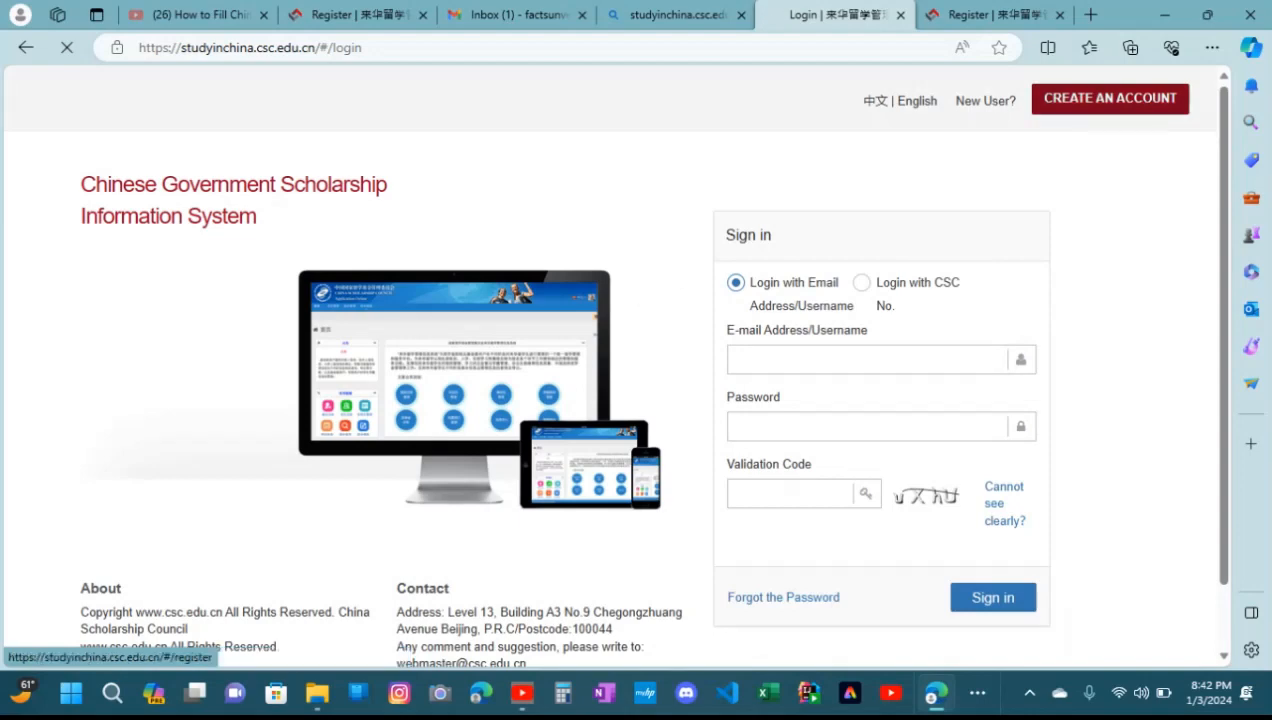
{"action": "left_click", "coordinate": [1110, 98]}
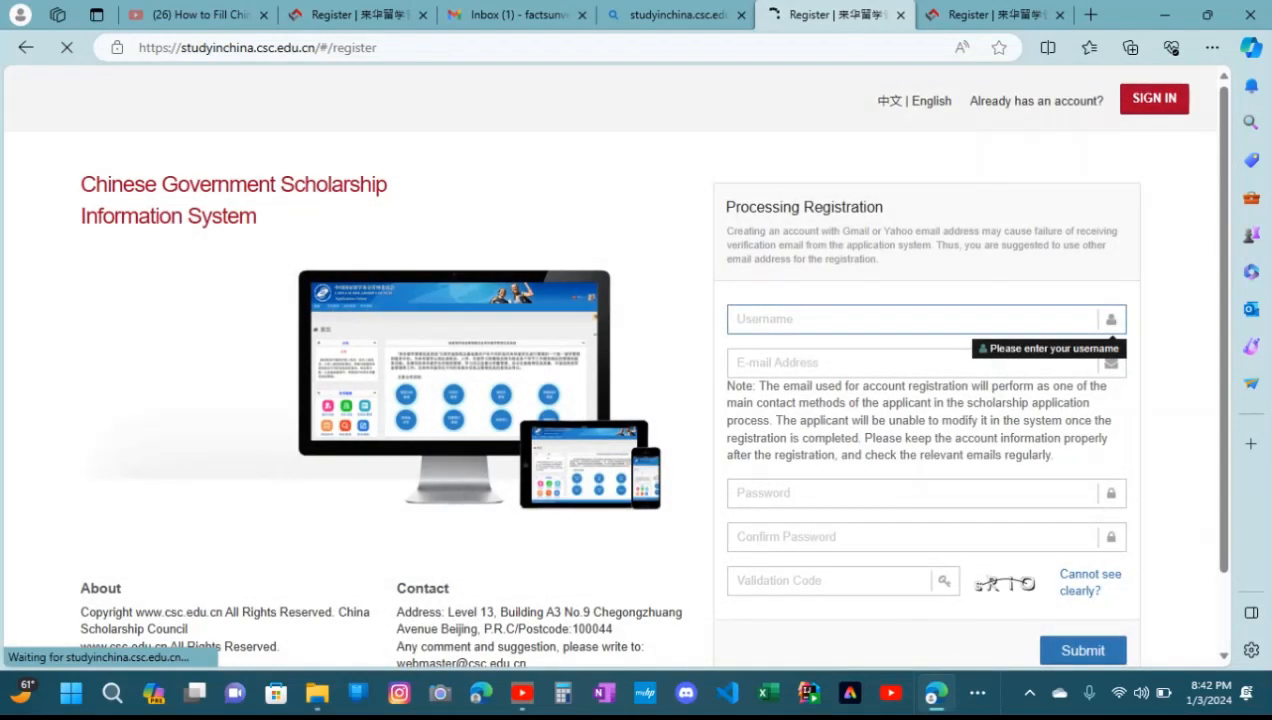
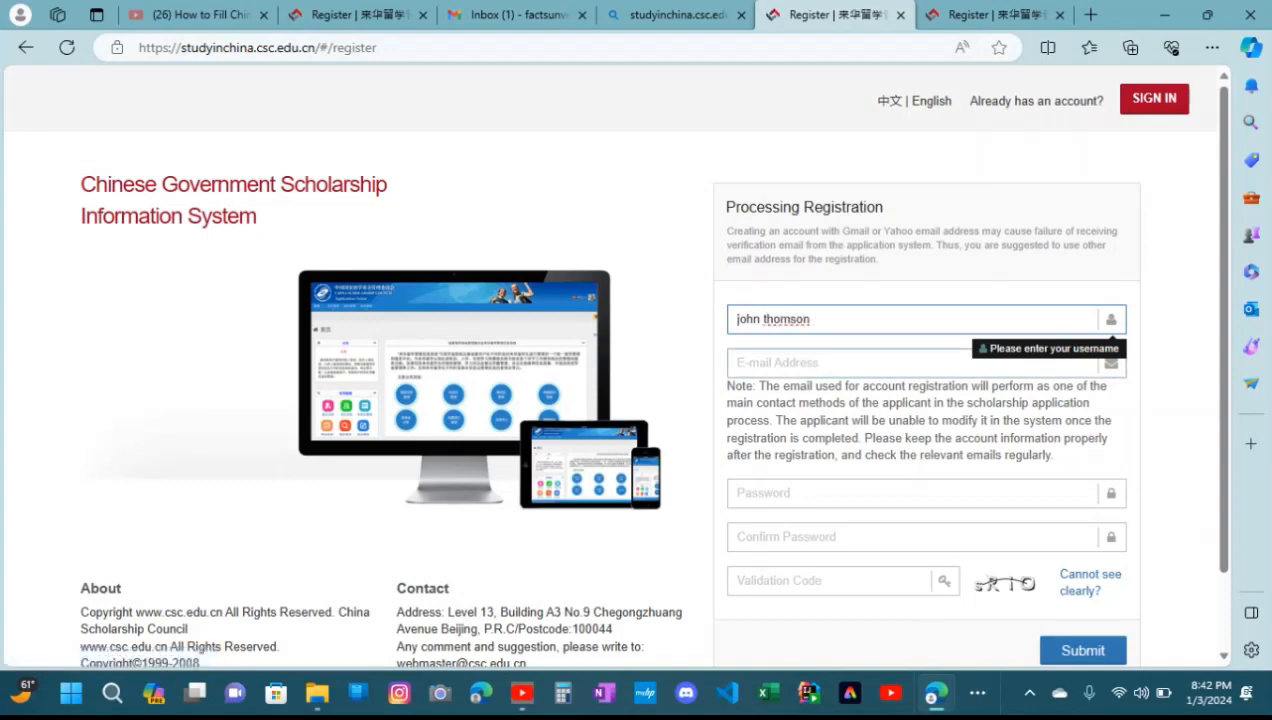
Fill in the username on the registration form and paste the applicant's e-mail address
{"action": "left_click", "coordinate": [738, 363]}
{"action": "right_click", "coordinate": [760, 363]}
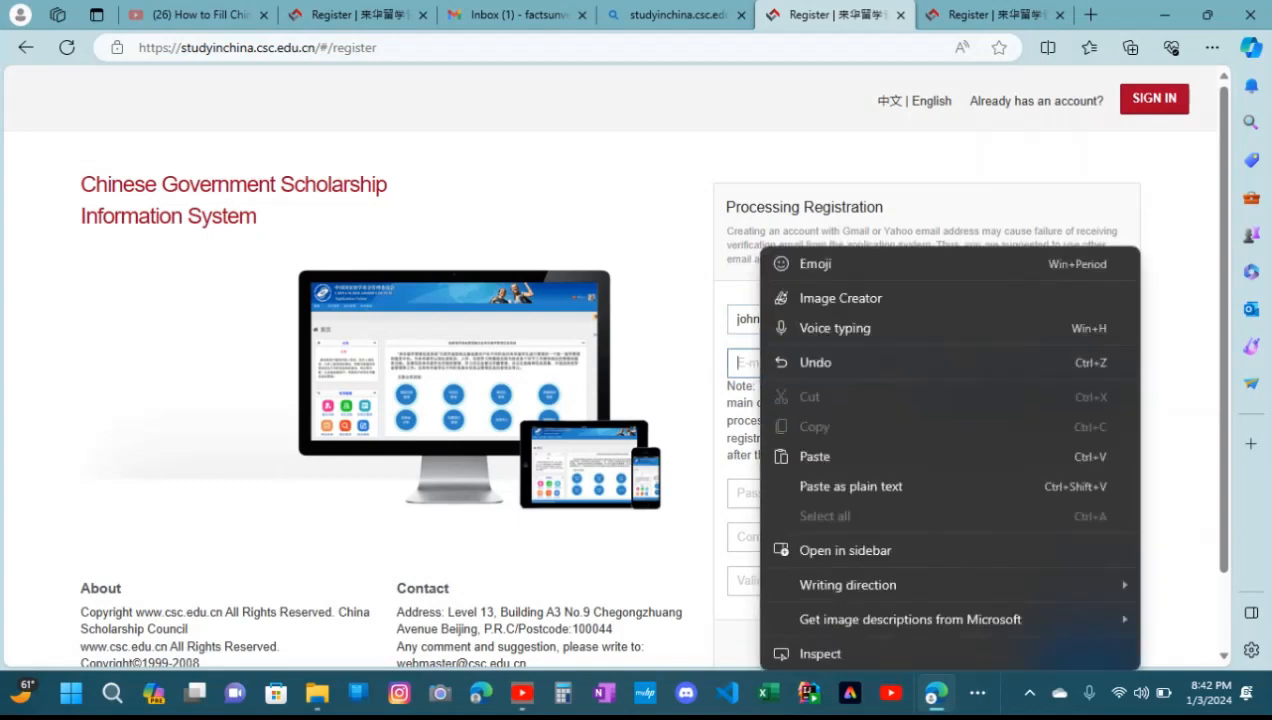
{"action": "left_click", "coordinate": [815, 456]}
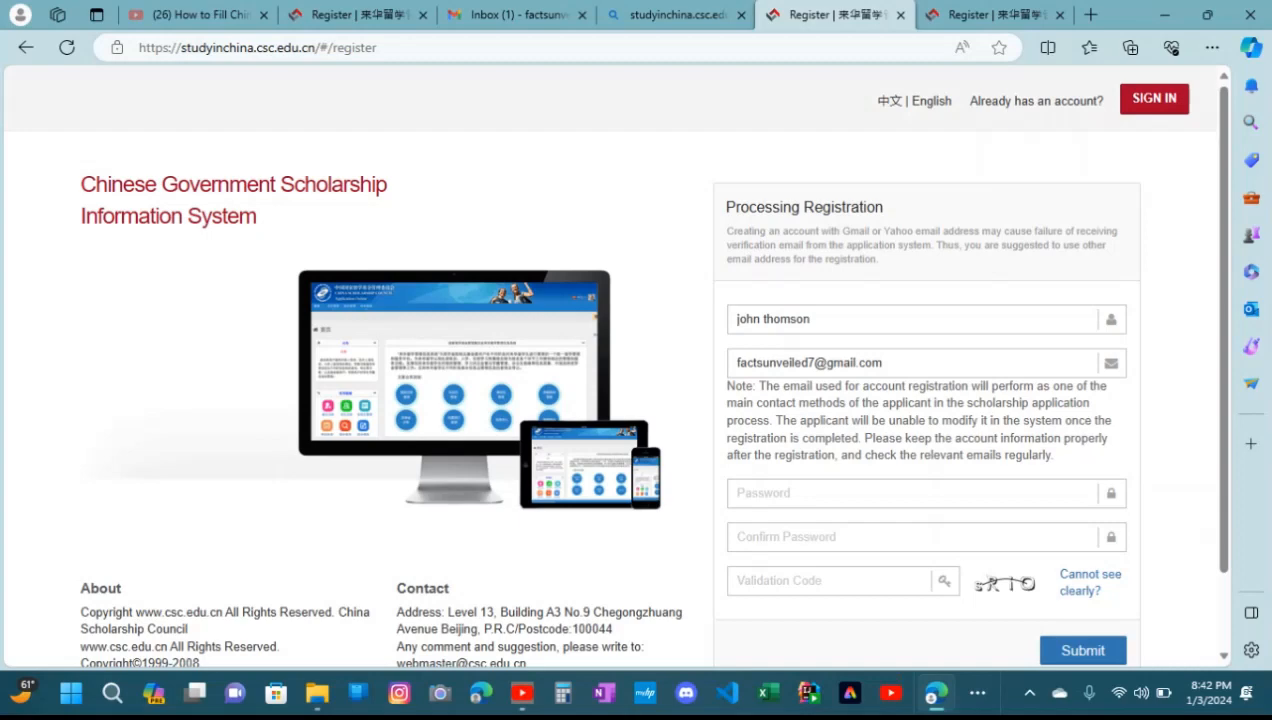
Enter an account password that meets the stated rules and repeat it in the confirmation field
{"action": "left_click", "coordinate": [912, 493]}
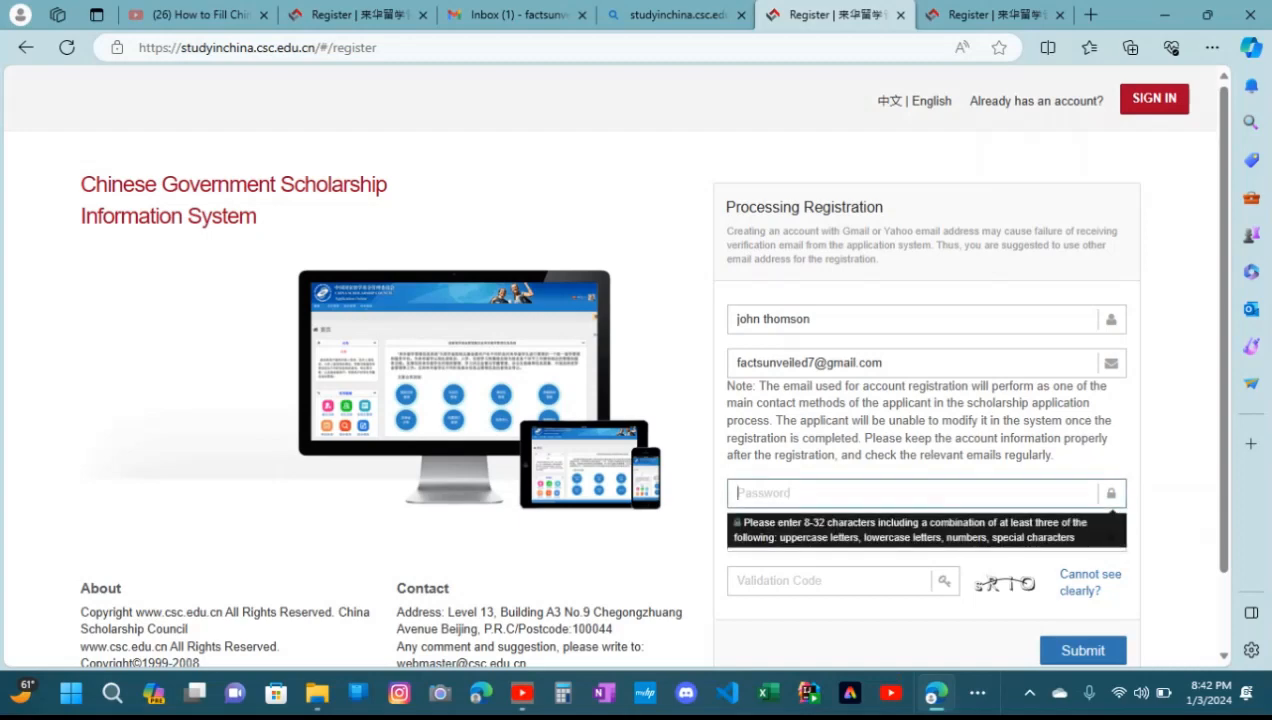
{"action": "type", "text": "••••••••"}
{"action": "key", "text": "BackSpace"}
{"action": "key", "text": "BackSpace"}
{"action": "key", "text": "BackSpace"}
{"action": "key", "text": "BackSpace"}
{"action": "key", "text": "BackSpace"}
{"action": "key", "text": "BackSpace"}
{"action": "key", "text": "BackSpace"}
{"action": "key", "text": "BackSpace"}
{"action": "type", "text": "•••••"}
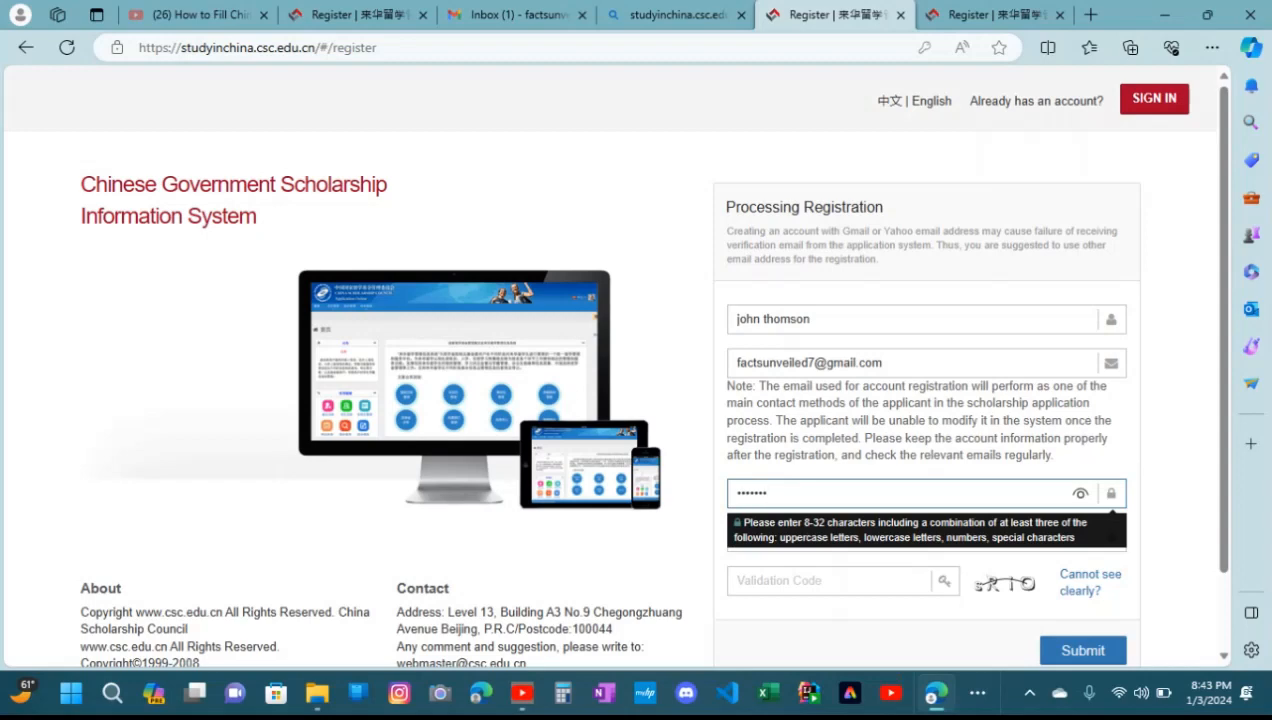
{"action": "type", "text": "•"}
{"action": "key", "text": "Tab"}
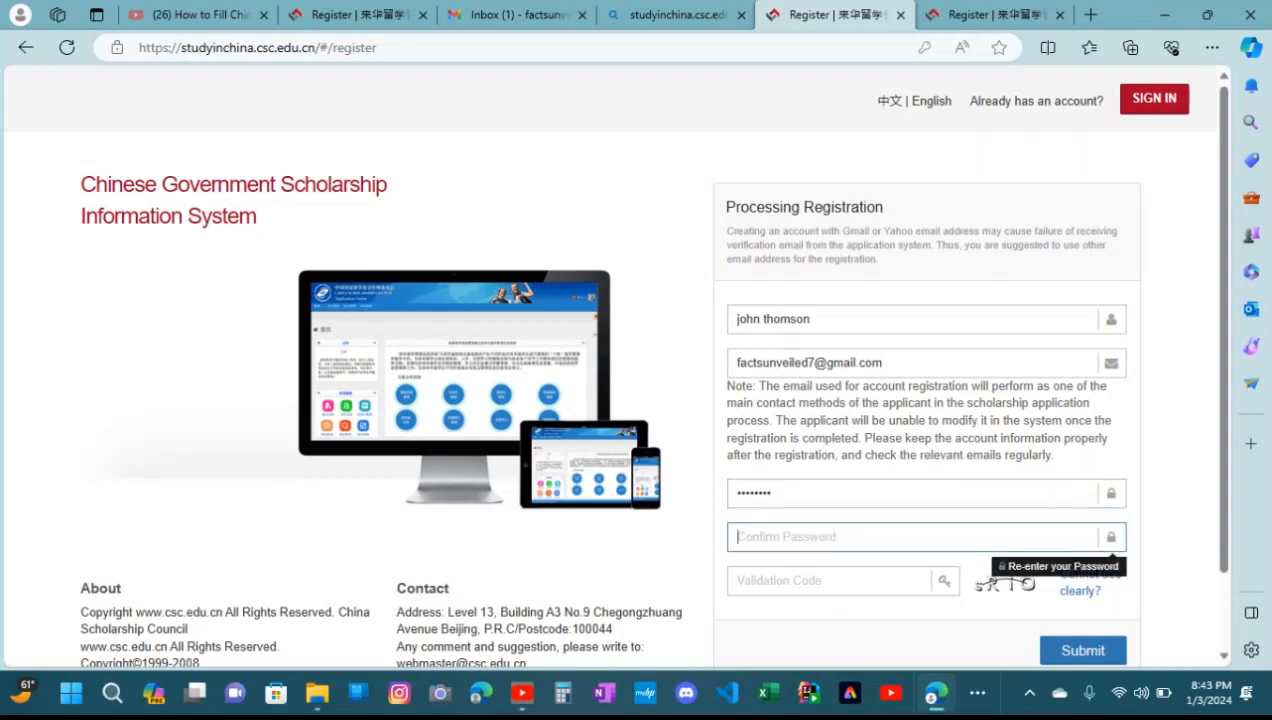
{"action": "type", "text": "•••••"}
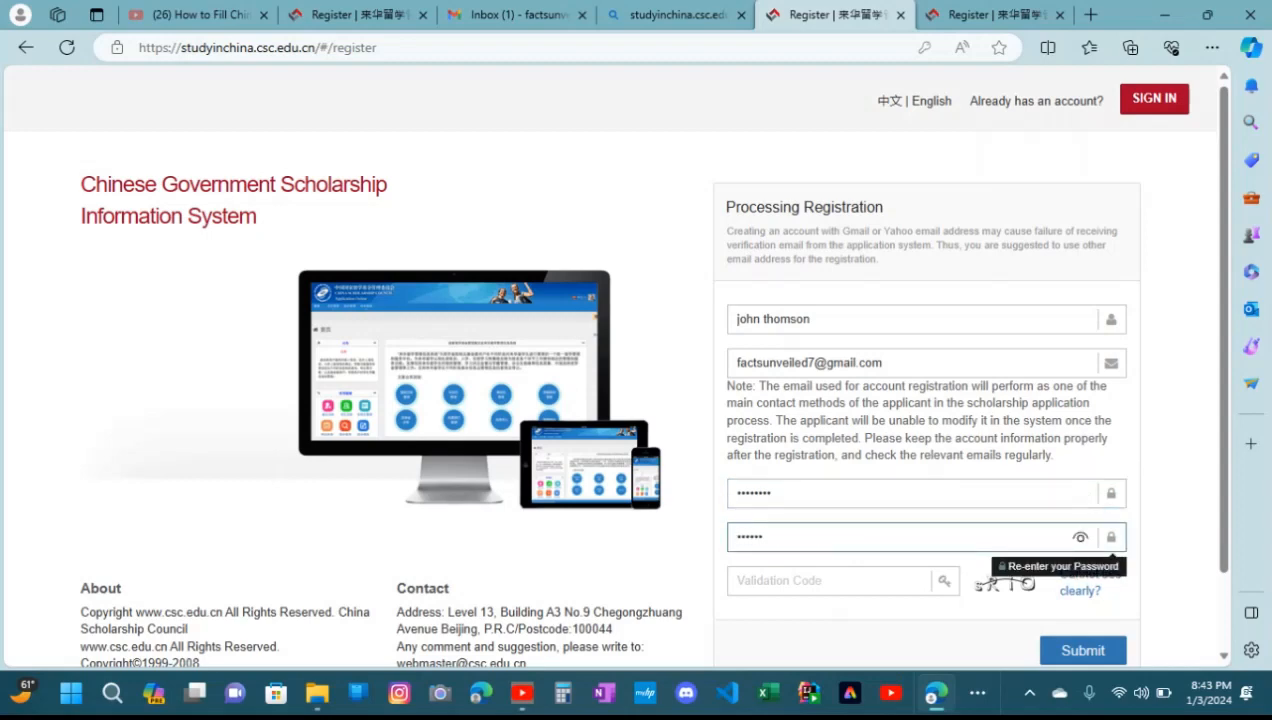
{"action": "type", "text": "••"}
Submit the registration with a refreshed validation code and accept saving the password in the browser
{"action": "left_click", "coordinate": [829, 581]}
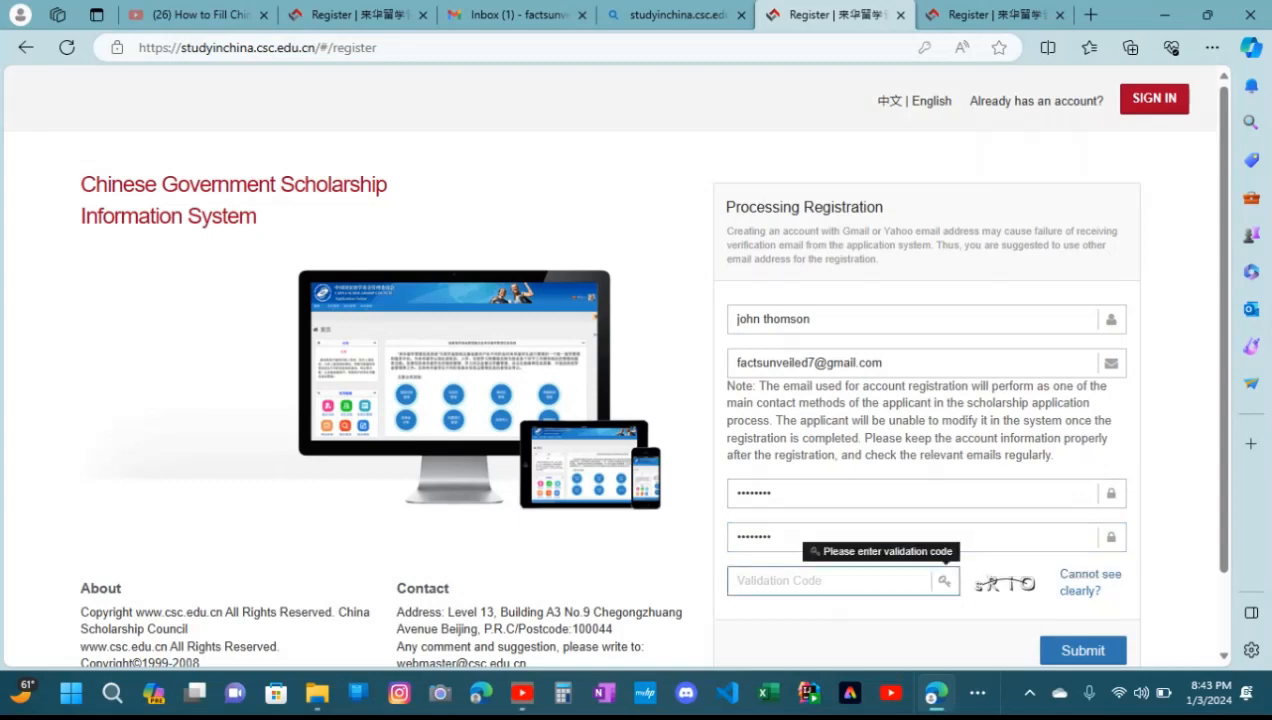
{"action": "left_click", "coordinate": [1088, 583]}
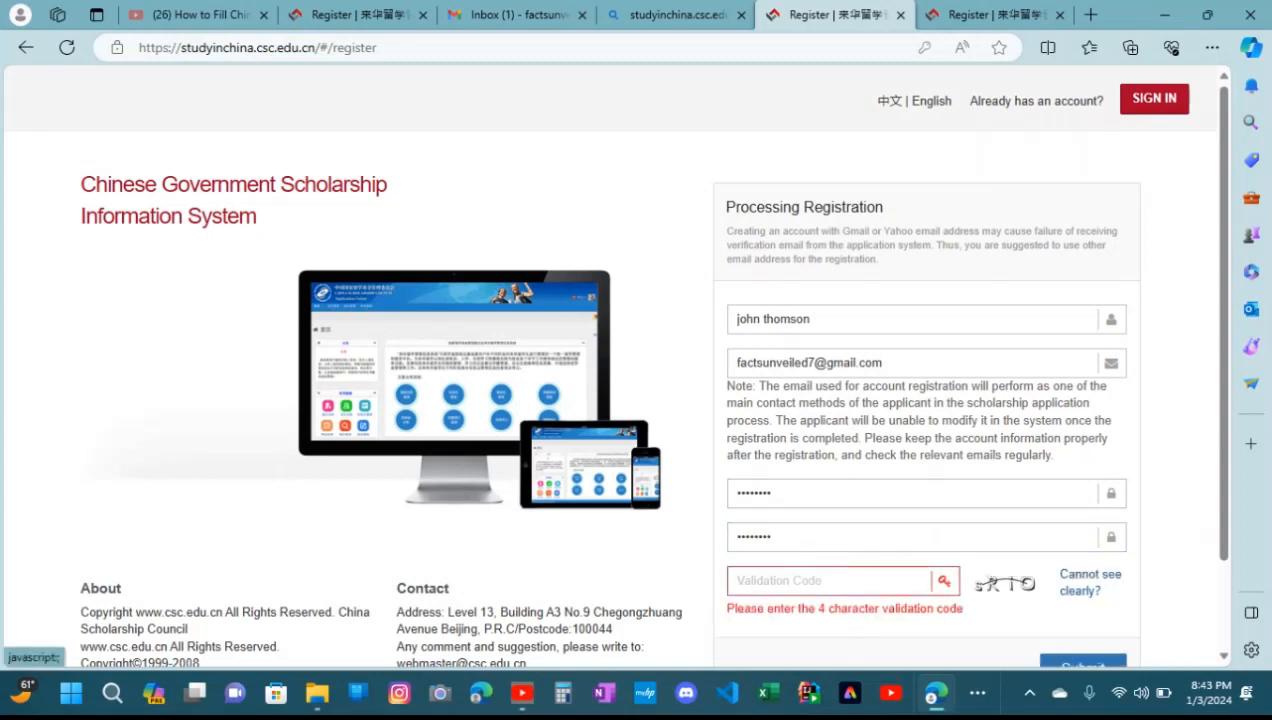
{"action": "left_click", "coordinate": [1088, 583]}
{"action": "left_click", "coordinate": [830, 581]}
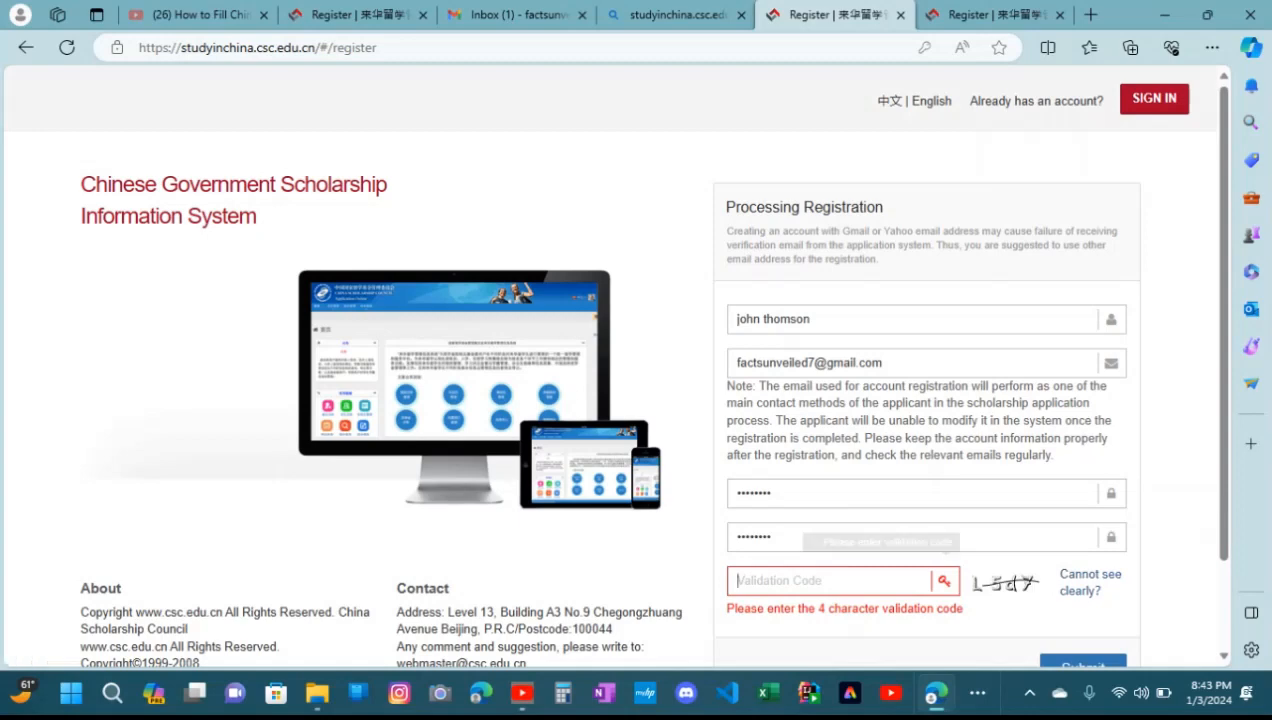
{"action": "type", "text": "L"}
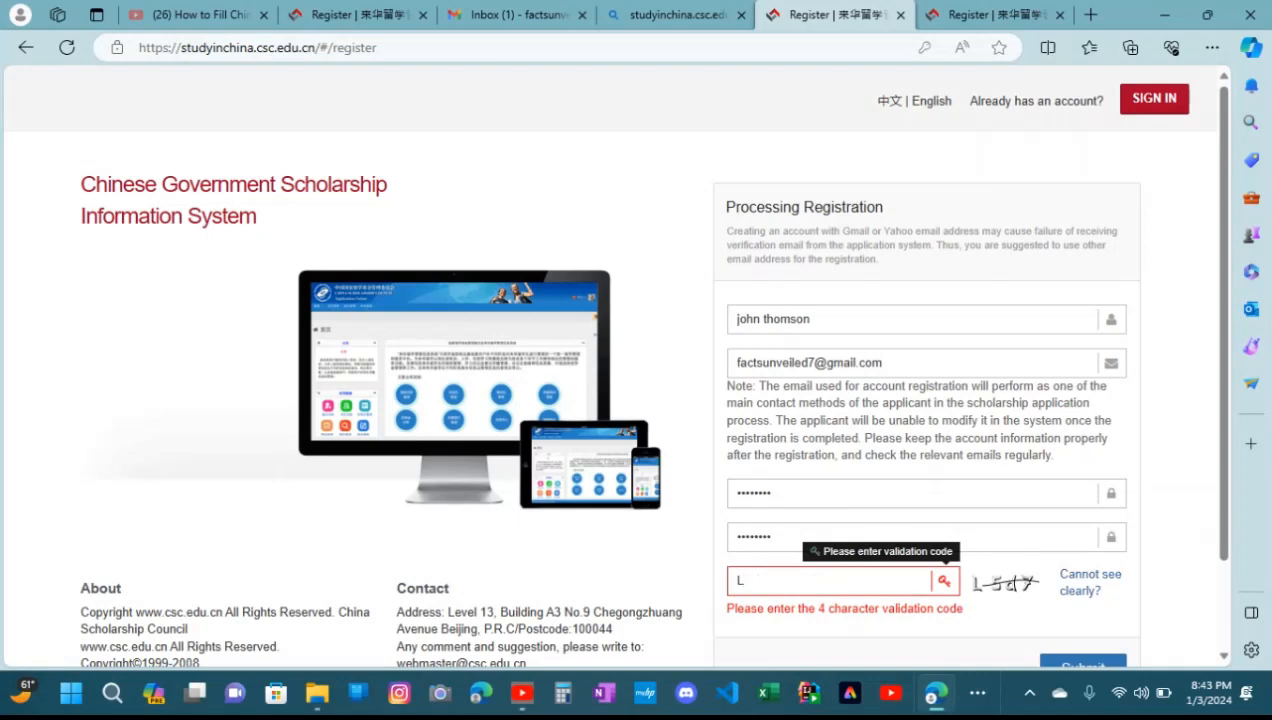
{"action": "type", "text": "5d7"}
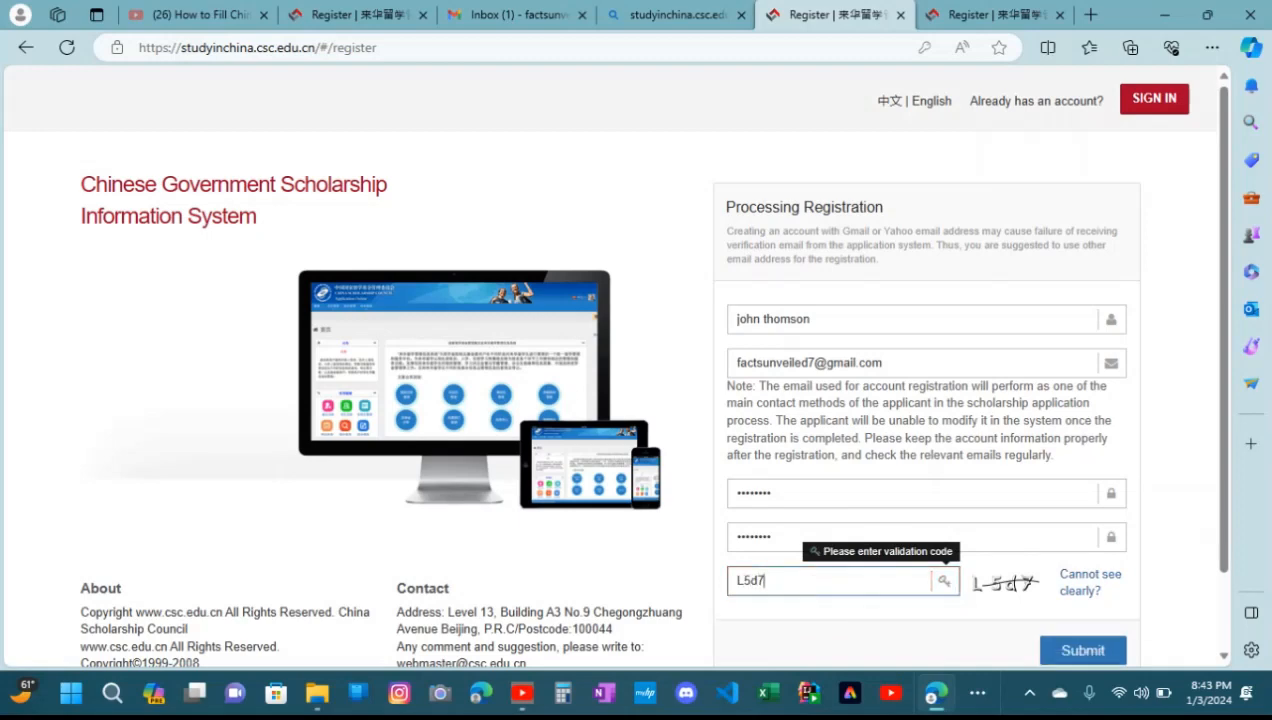
{"action": "left_click", "coordinate": [1083, 650]}
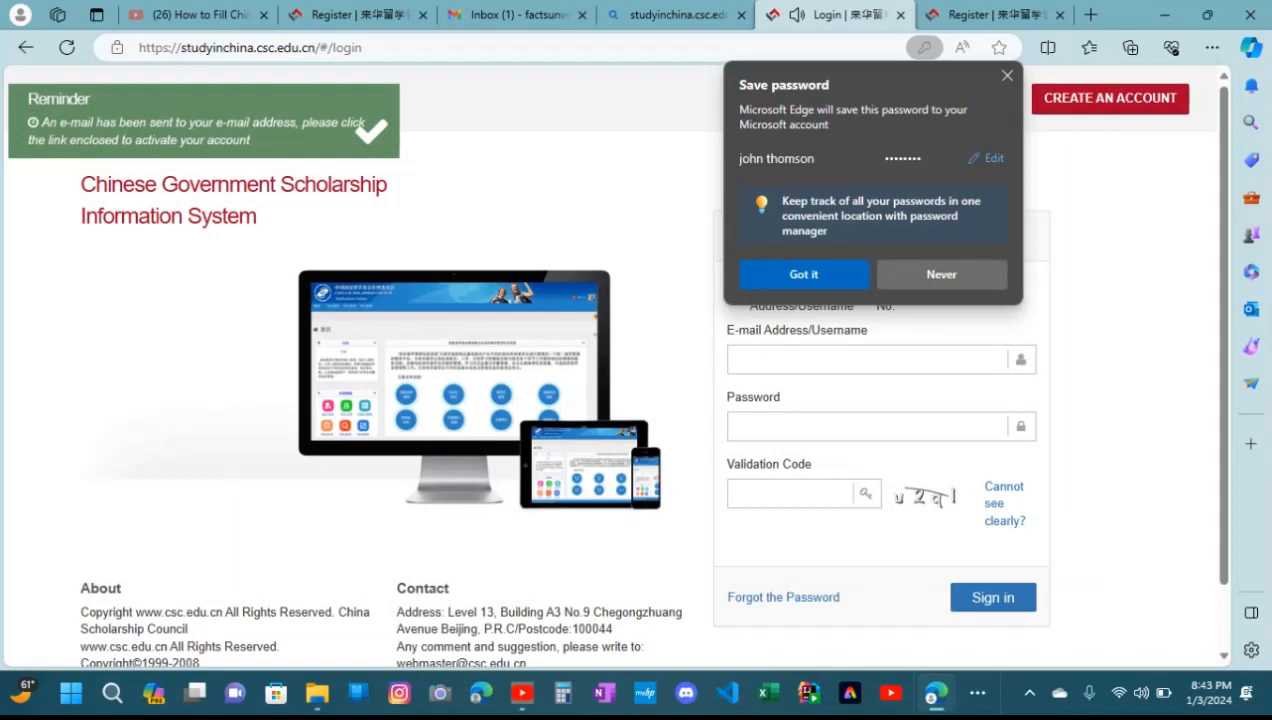
{"action": "left_click", "coordinate": [803, 274]}
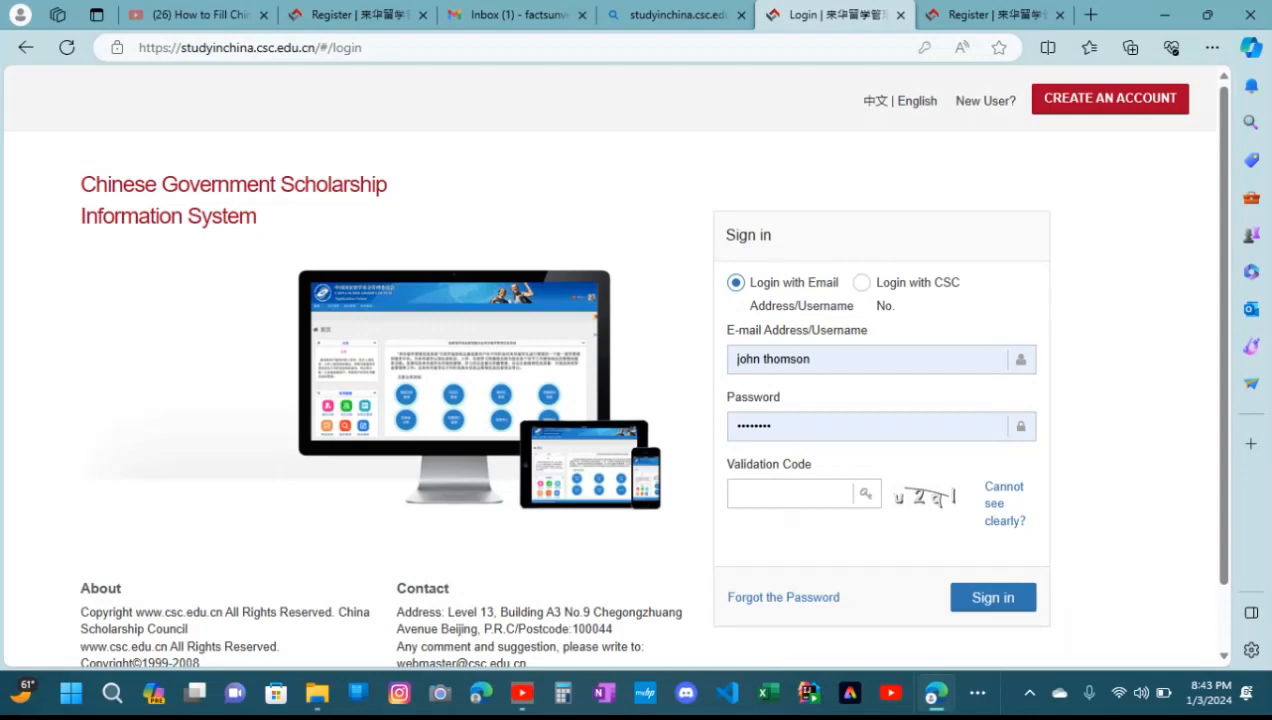
Try to sign in with the saved credentials and the displayed validation code
{"action": "scroll", "coordinate": [613, 364], "scroll_direction": "down", "scroll_amount": 1}
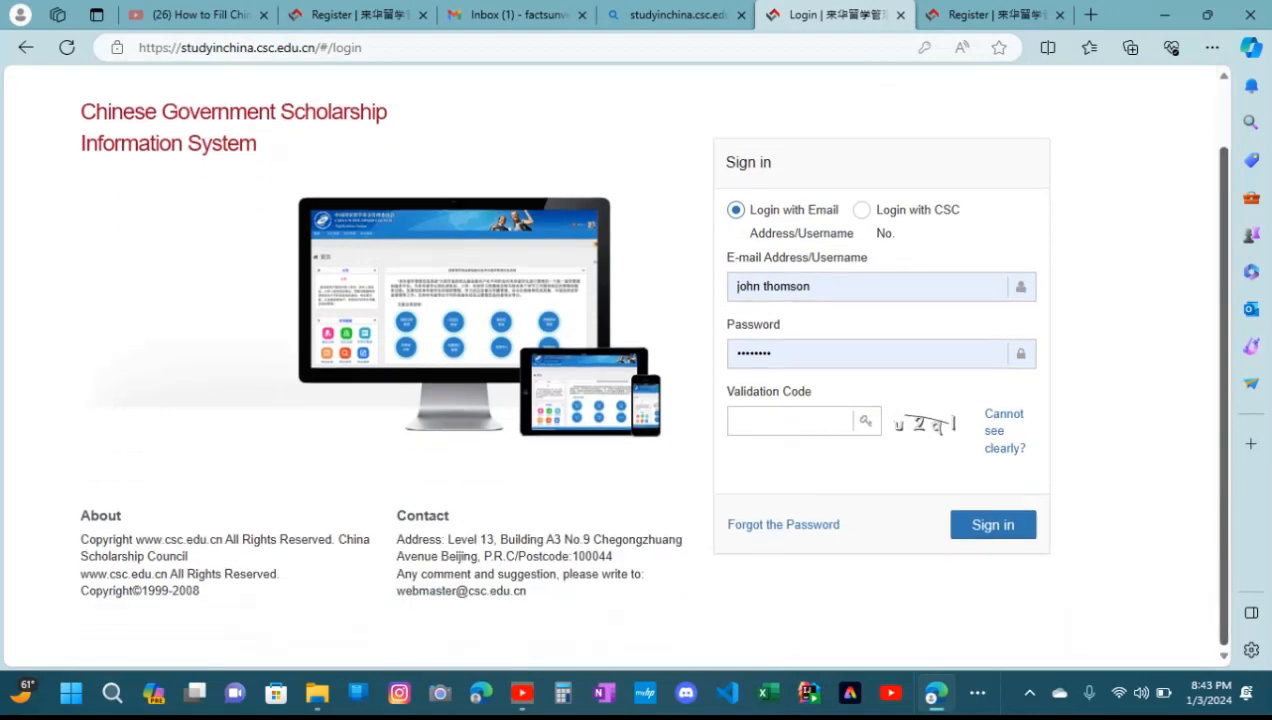
{"action": "left_click", "coordinate": [790, 421]}
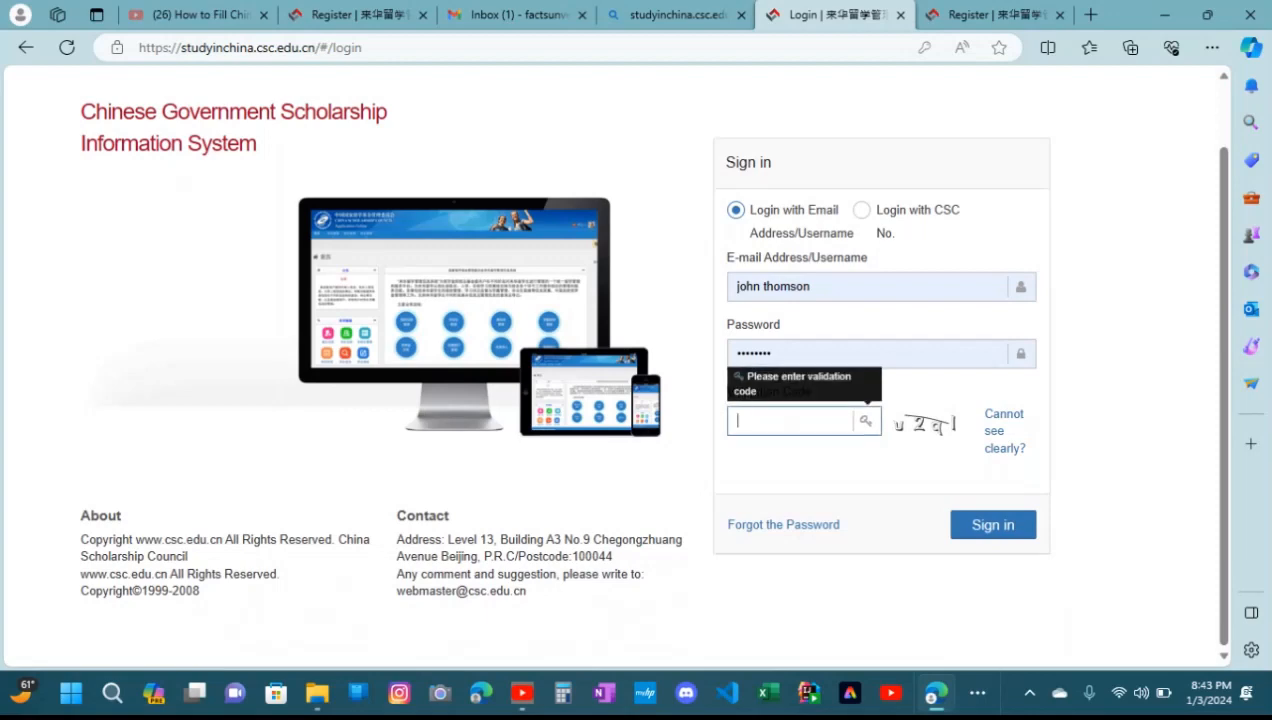
{"action": "type", "text": "u22"}
{"action": "key", "text": "BackSpace"}
{"action": "type", "text": "q1"}
{"action": "left_click", "coordinate": [993, 525]}
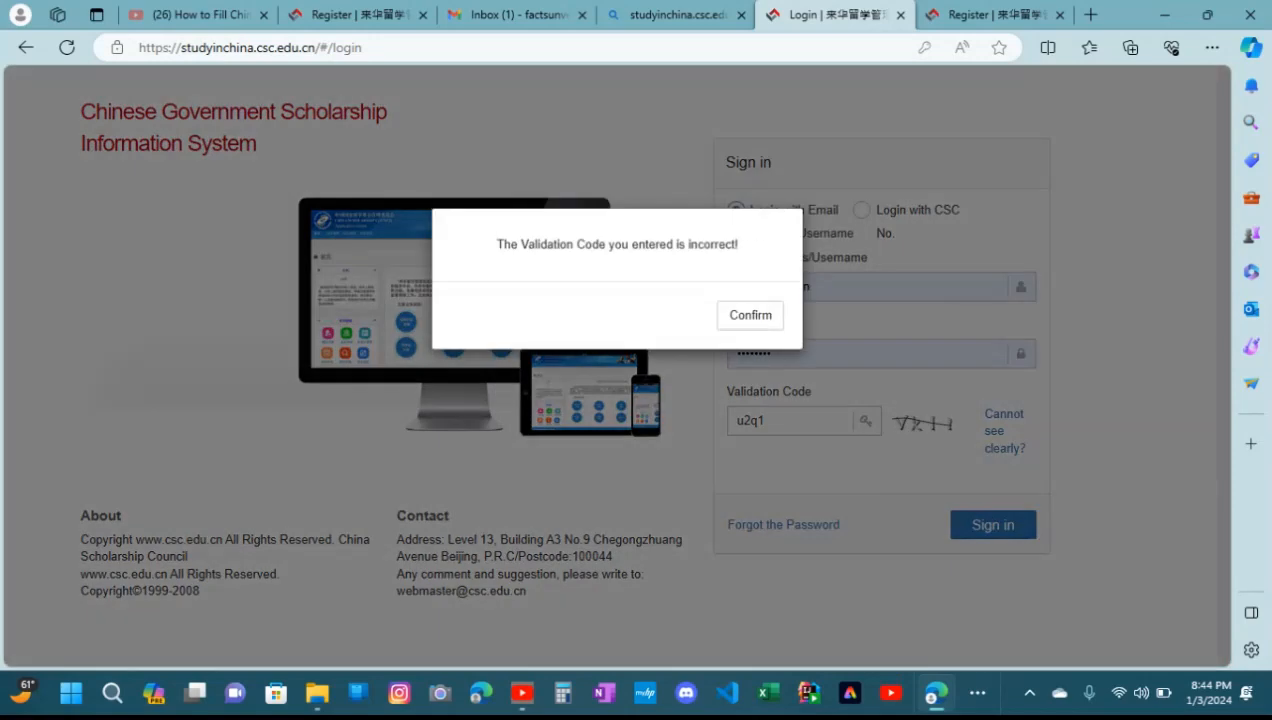
{"action": "left_click", "coordinate": [750, 315]}
Replace the validation code with a newly generated one and try again to sign in
{"action": "left_click", "coordinate": [996, 446]}
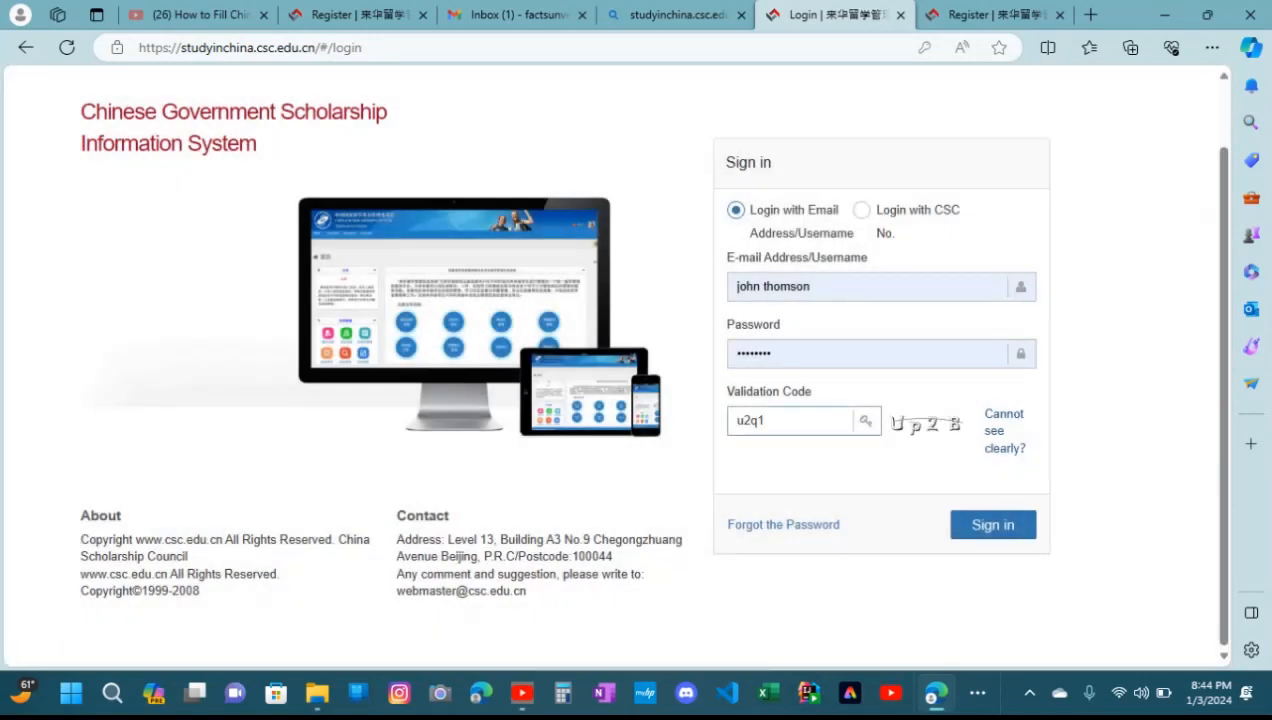
{"action": "left_click", "coordinate": [780, 421]}
{"action": "key", "text": "BackSpace"}
{"action": "key", "text": "BackSpace"}
{"action": "key", "text": "BackSpace"}
{"action": "key", "text": "BackSpace"}
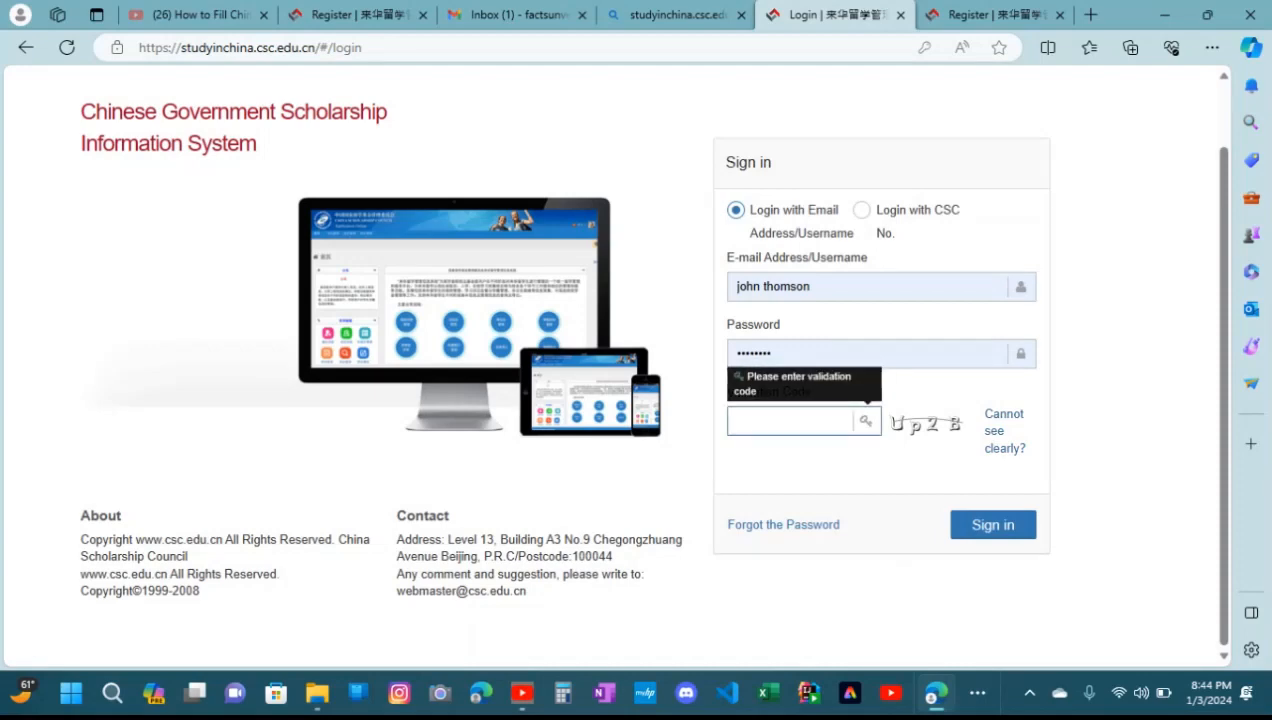
{"action": "type", "text": "Up2B"}
{"action": "key", "text": "Tab"}
{"action": "key", "text": "Return"}
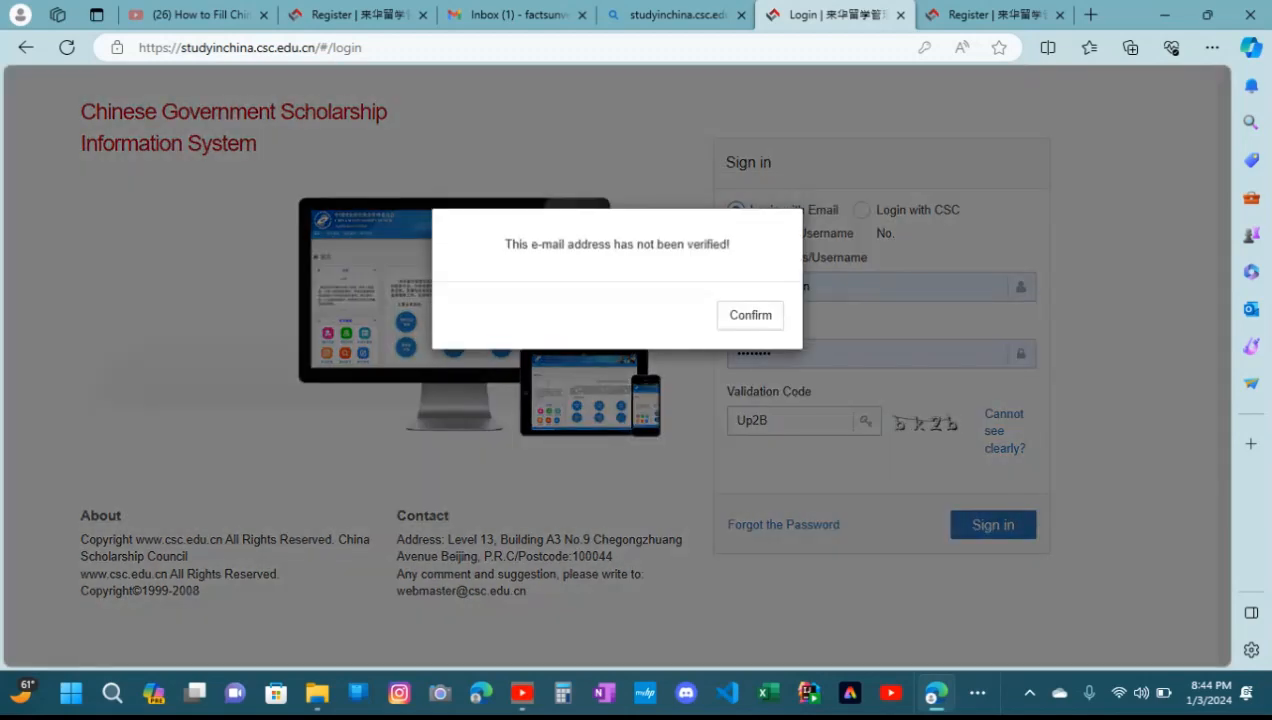
{"action": "left_click", "coordinate": [750, 315]}
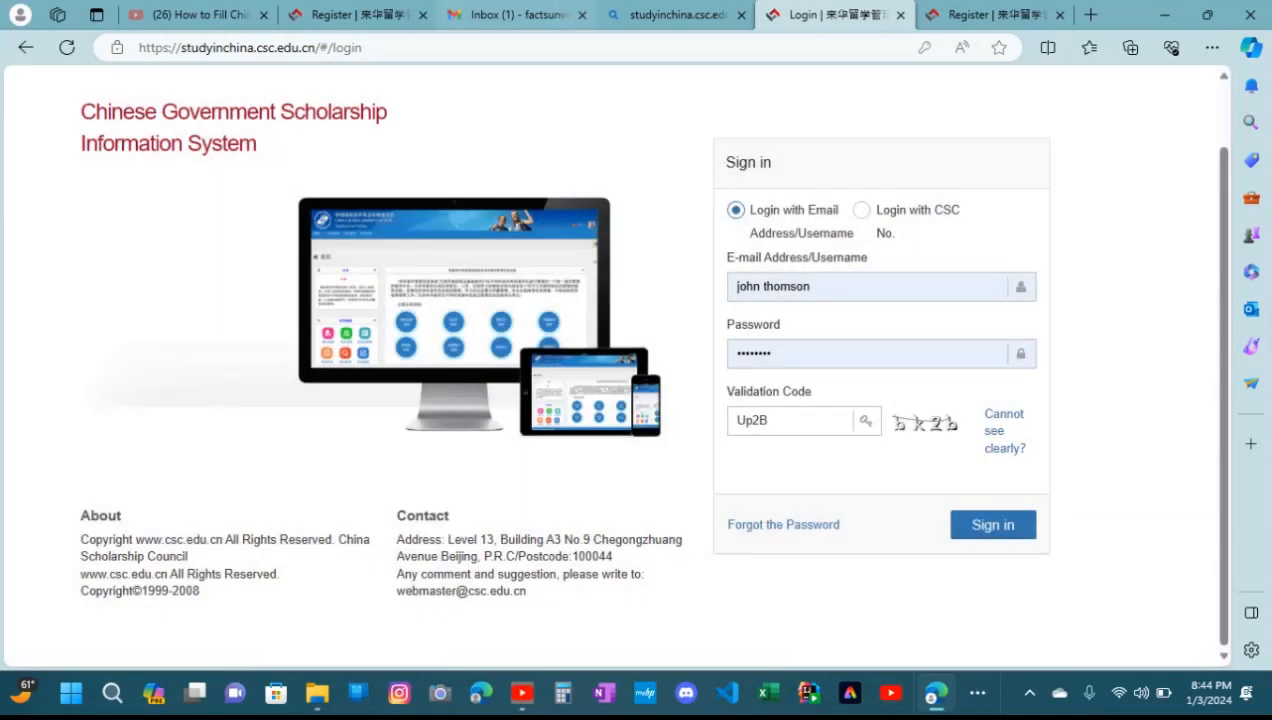
Switch to Gmail, refresh the inbox and follow the activation link in the China Scholarship Council Online Registration e-mail
{"action": "left_click", "coordinate": [515, 14]}
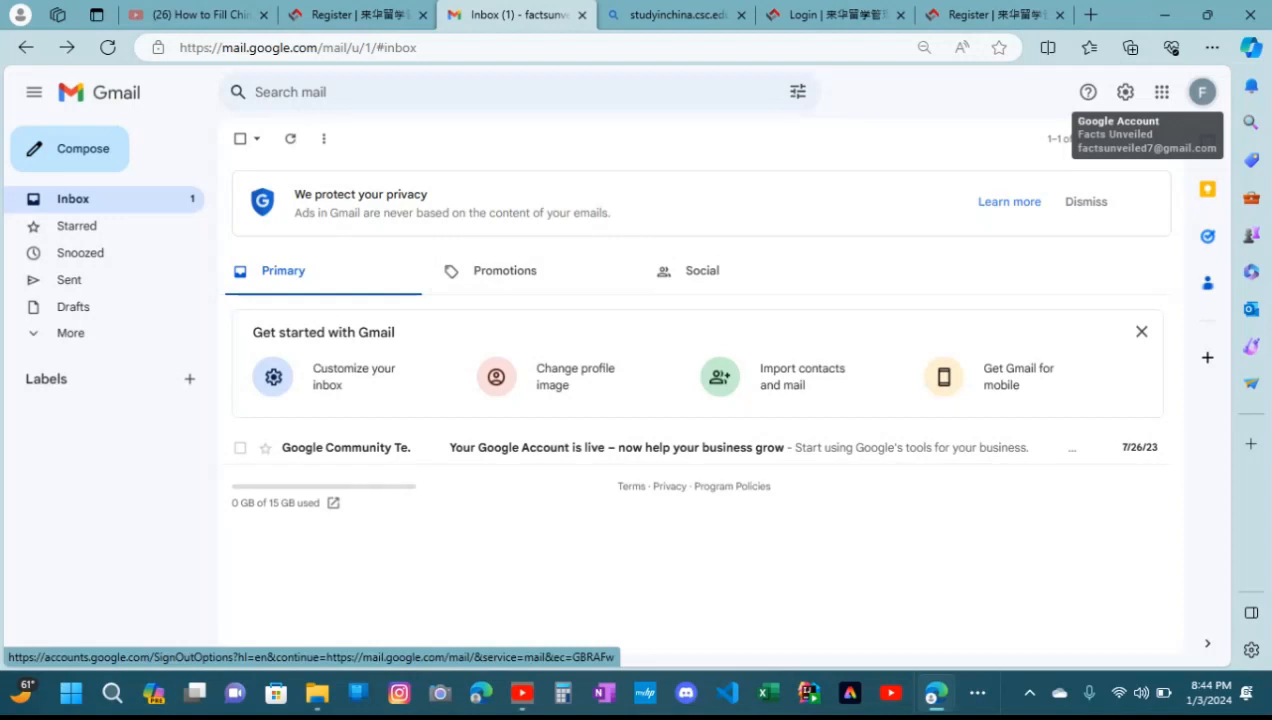
{"action": "left_click", "coordinate": [290, 139]}
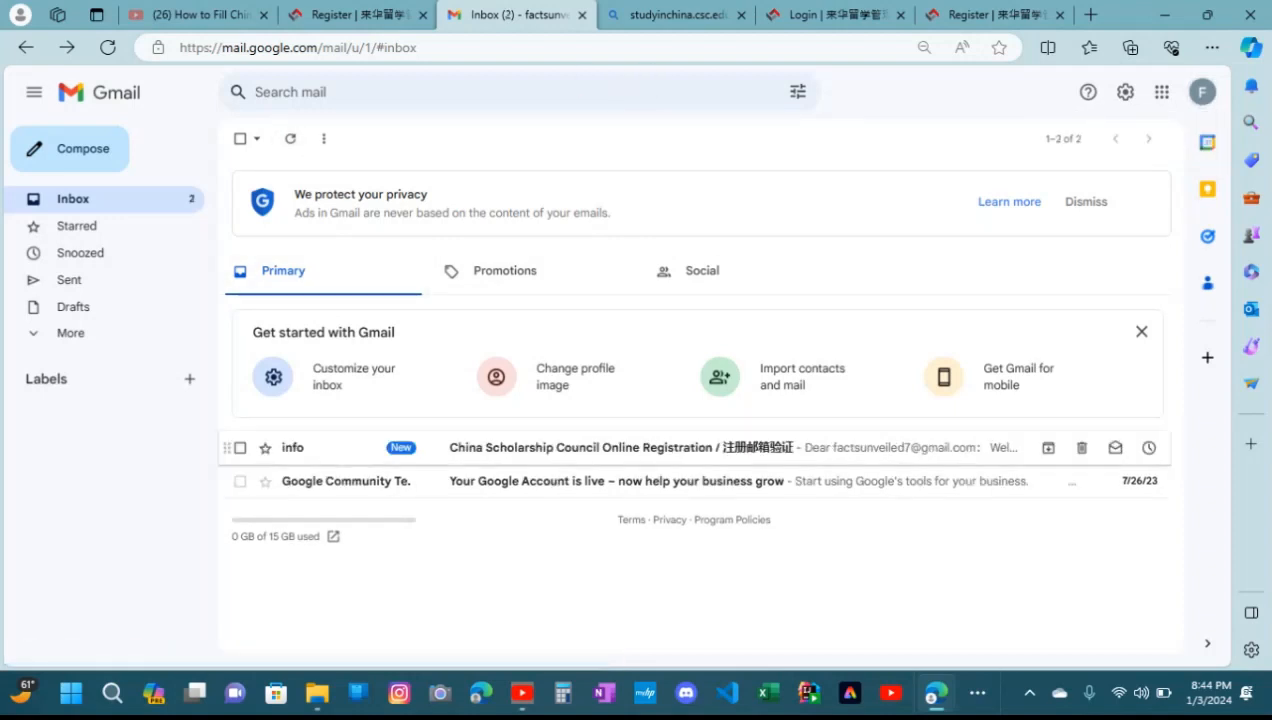
{"action": "left_click", "coordinate": [620, 447]}
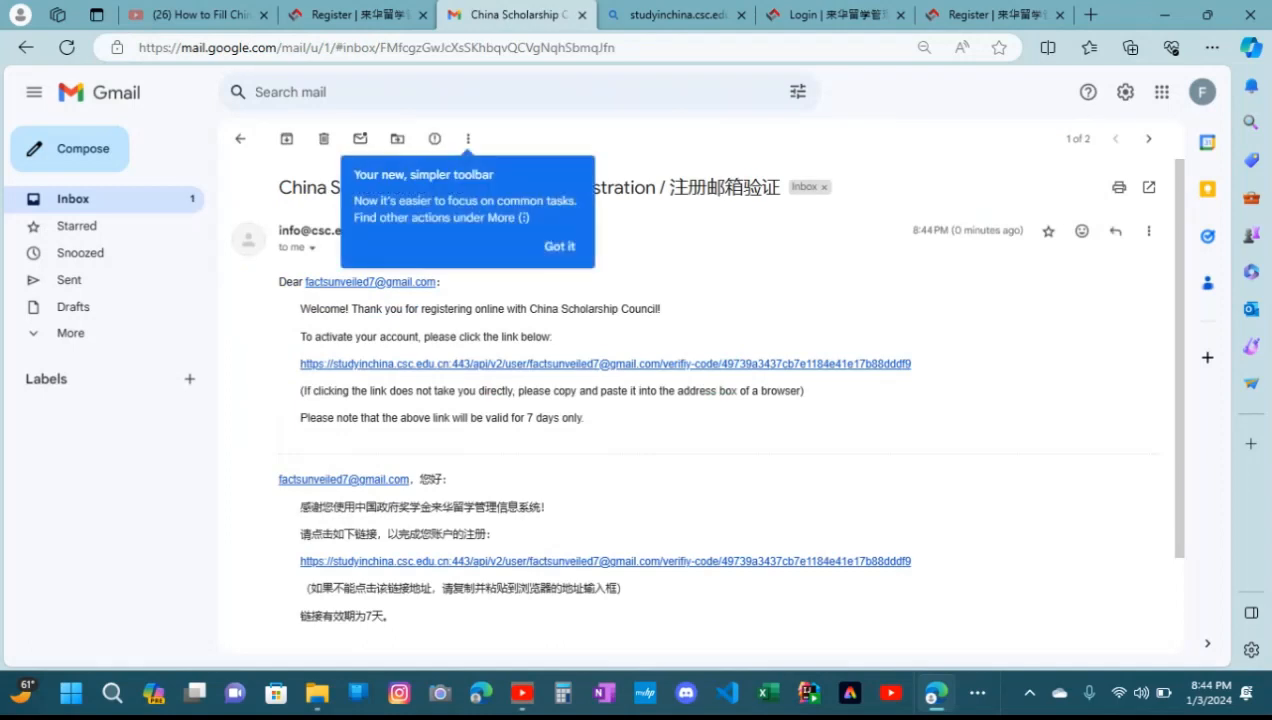
{"action": "left_click", "coordinate": [560, 246]}
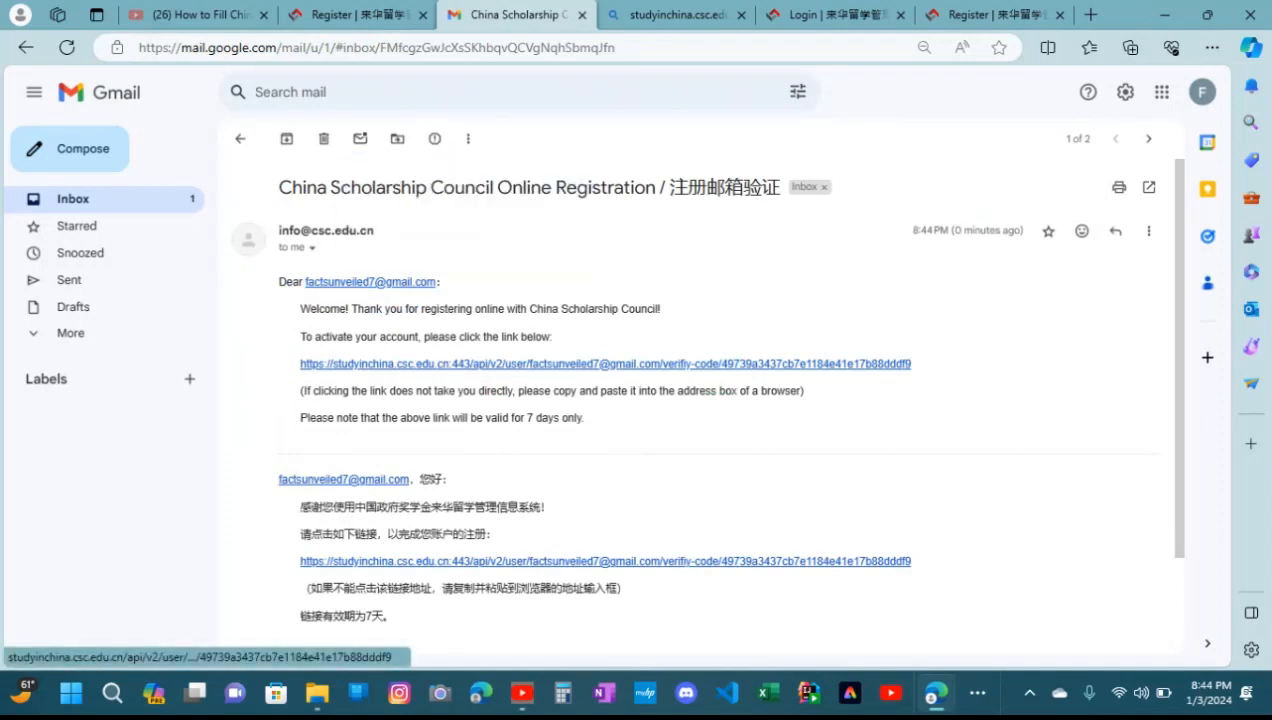
{"action": "left_click", "coordinate": [605, 363]}
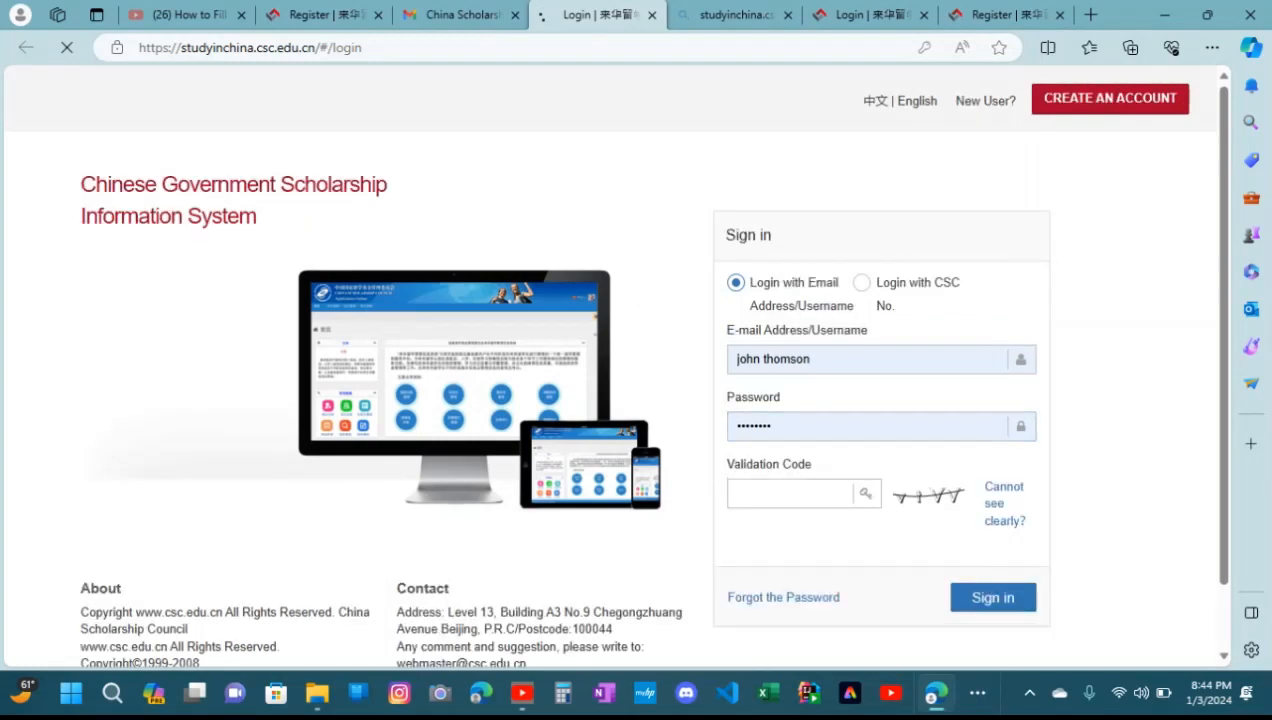
Generate a new, readable validation code, enter it in the validation code field and sign in with the saved credentials
{"action": "left_click", "coordinate": [789, 493]}
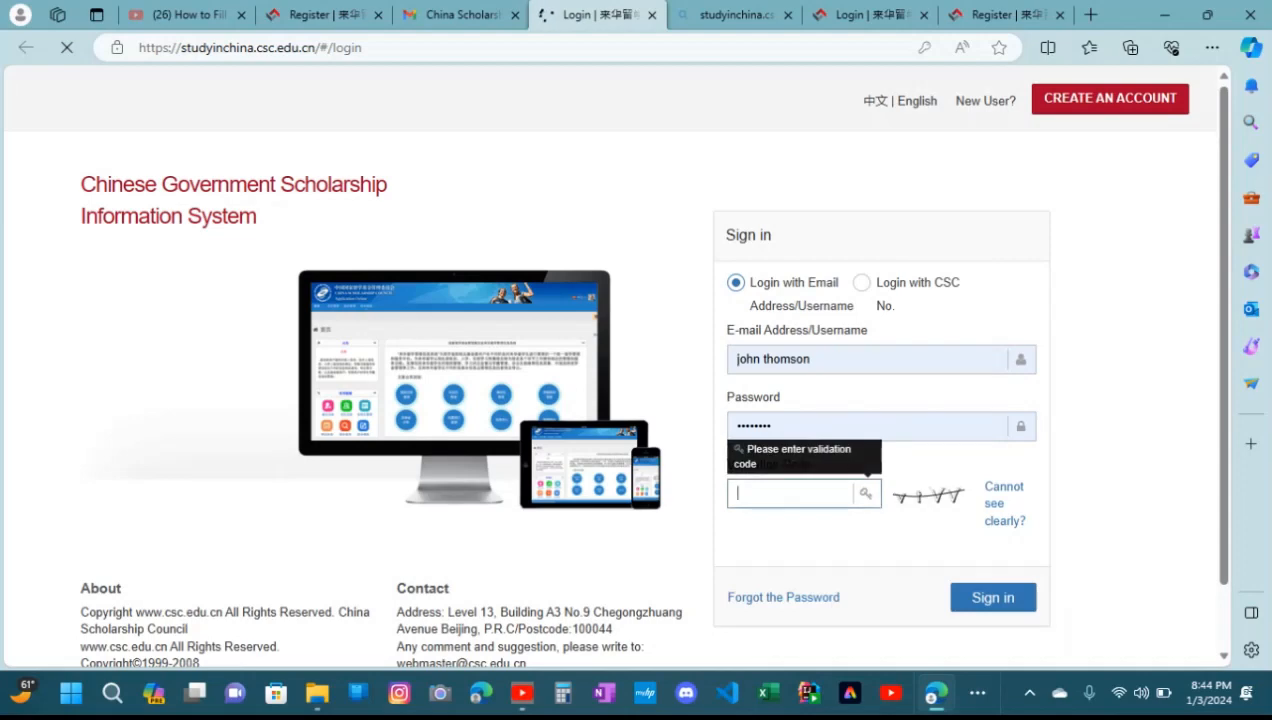
{"action": "left_click", "coordinate": [993, 597]}
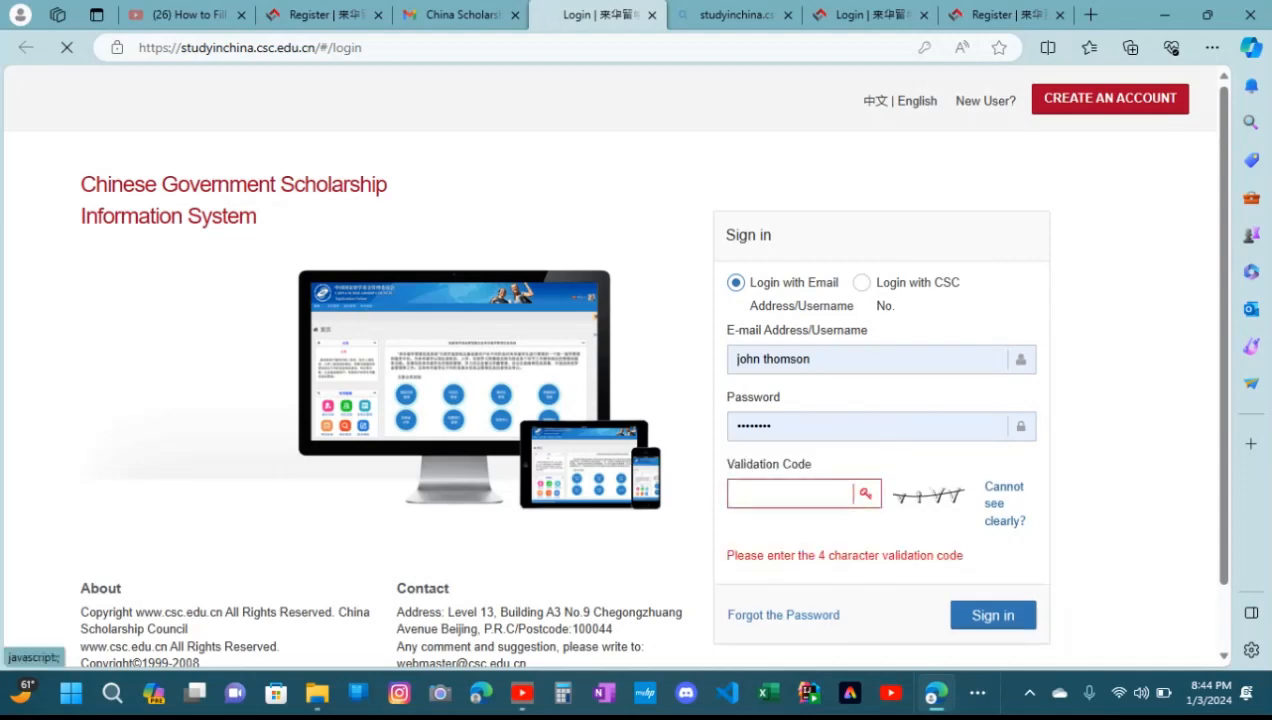
{"action": "left_click", "coordinate": [1004, 503]}
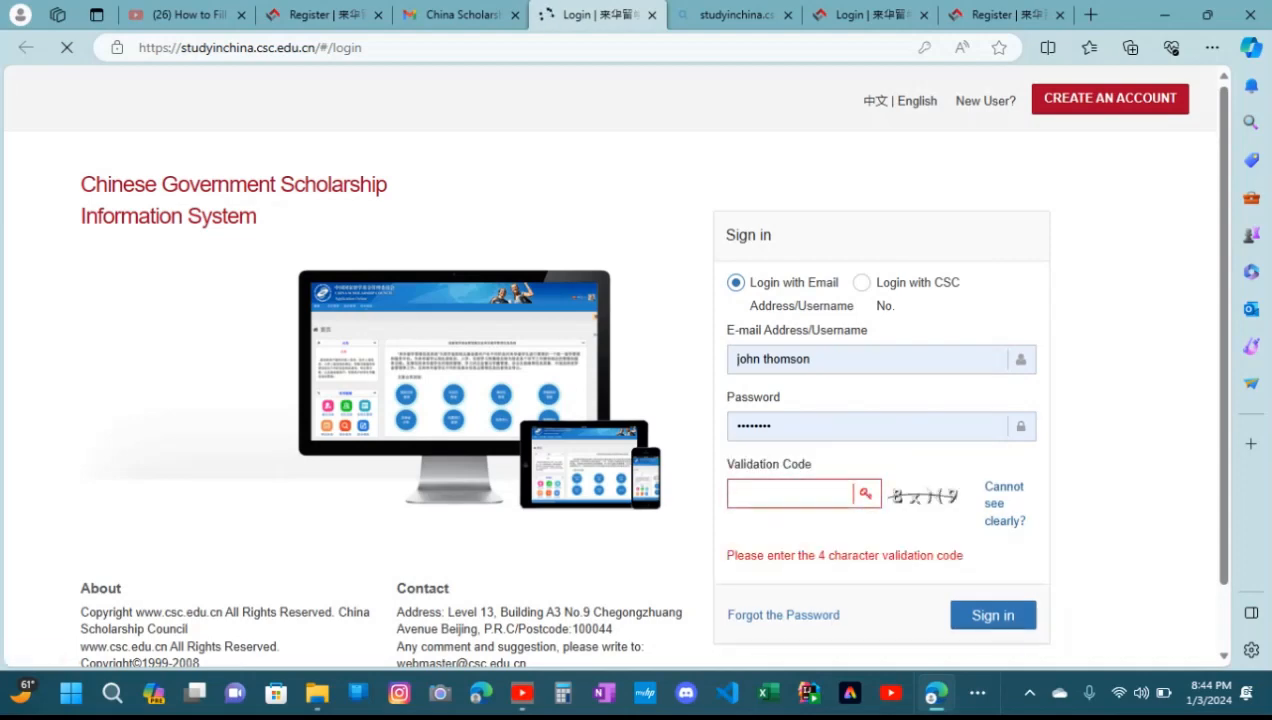
{"action": "left_click", "coordinate": [1004, 503]}
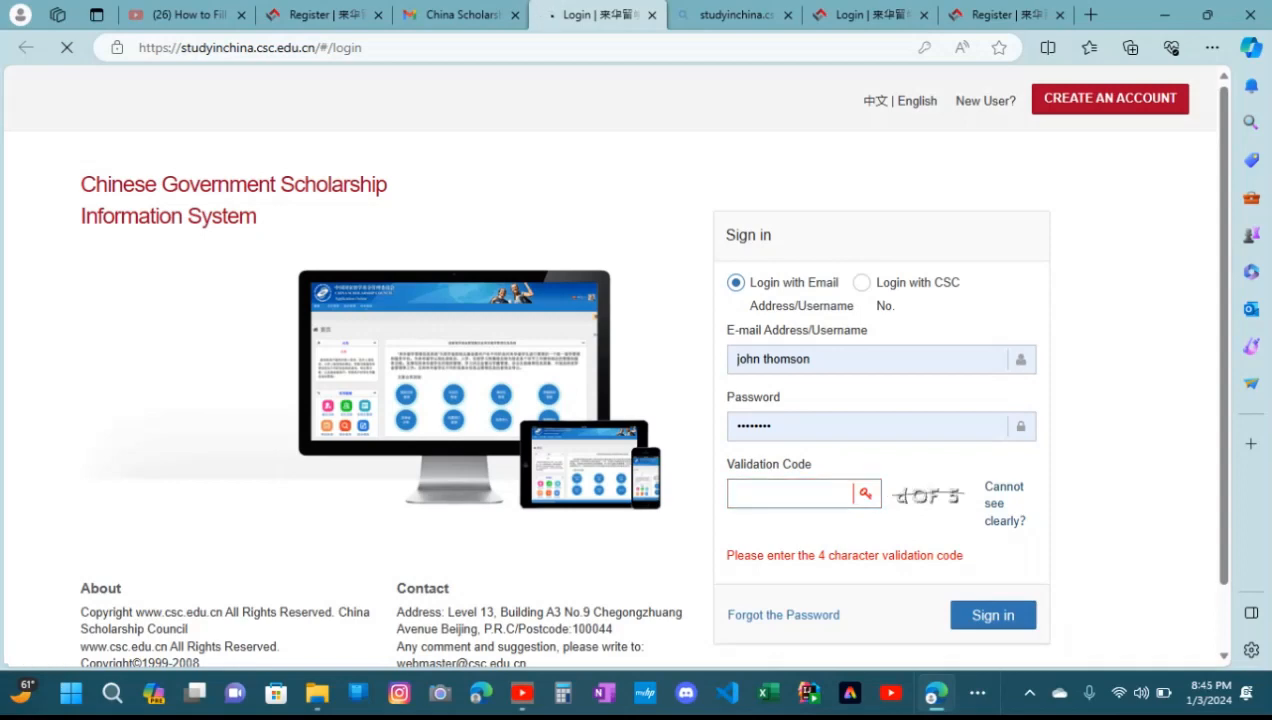
{"action": "left_click", "coordinate": [789, 494]}
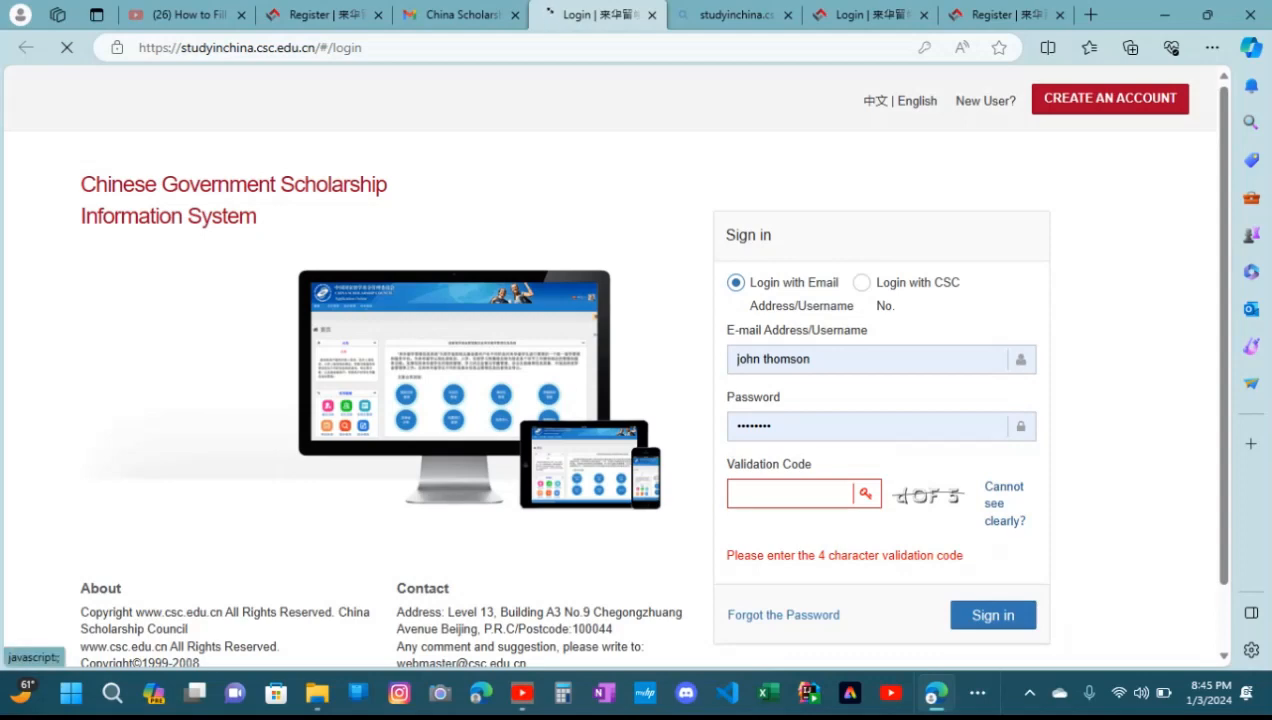
{"action": "left_click", "coordinate": [1004, 503]}
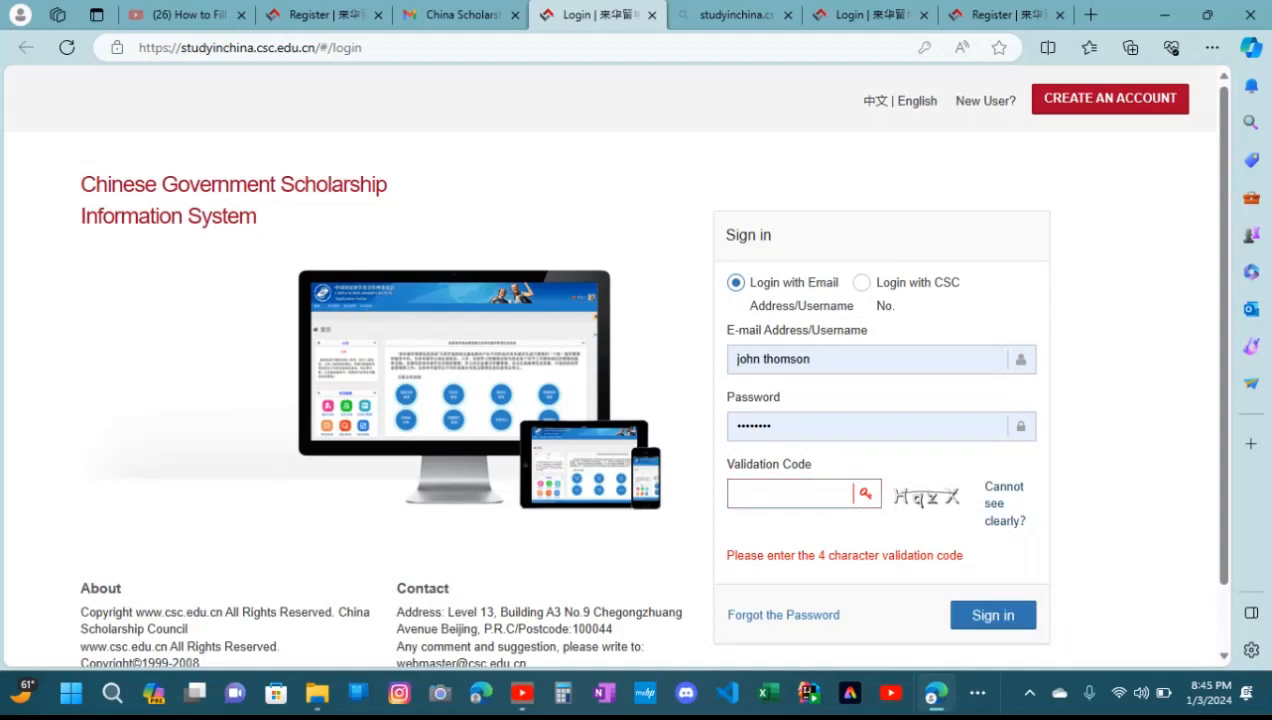
{"action": "type", "text": "H"}
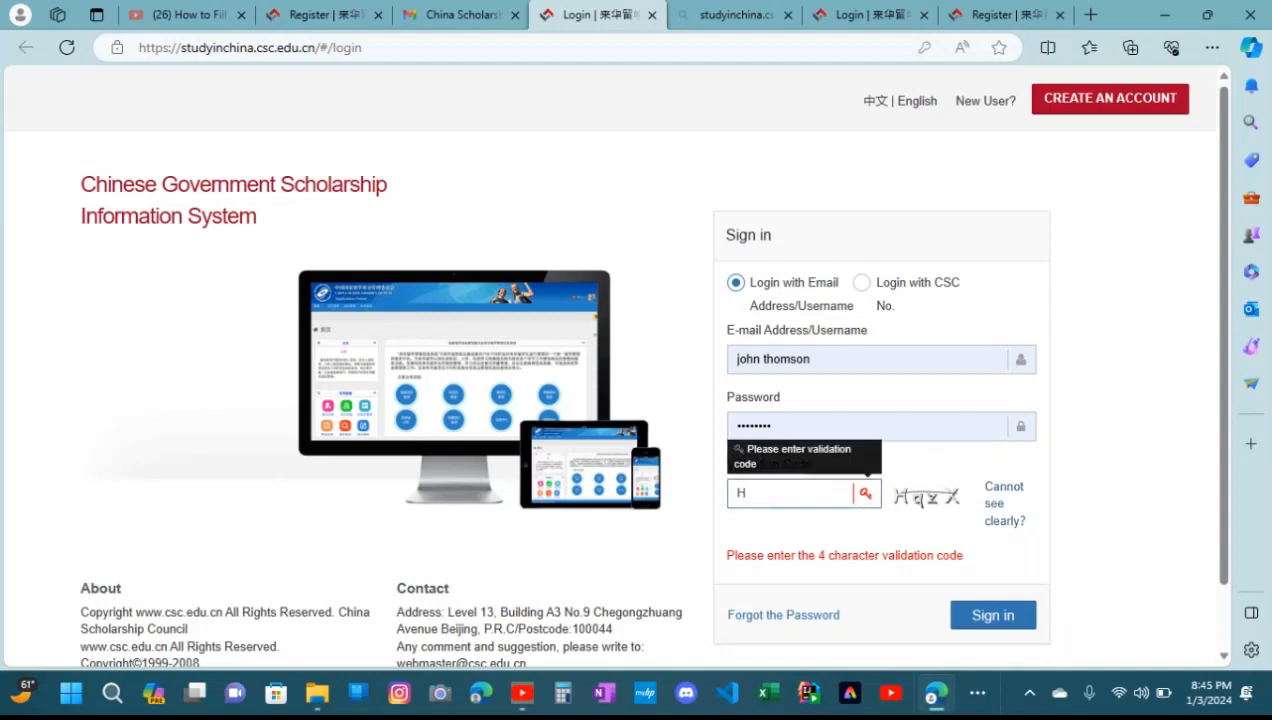
{"action": "type", "text": "qzX"}
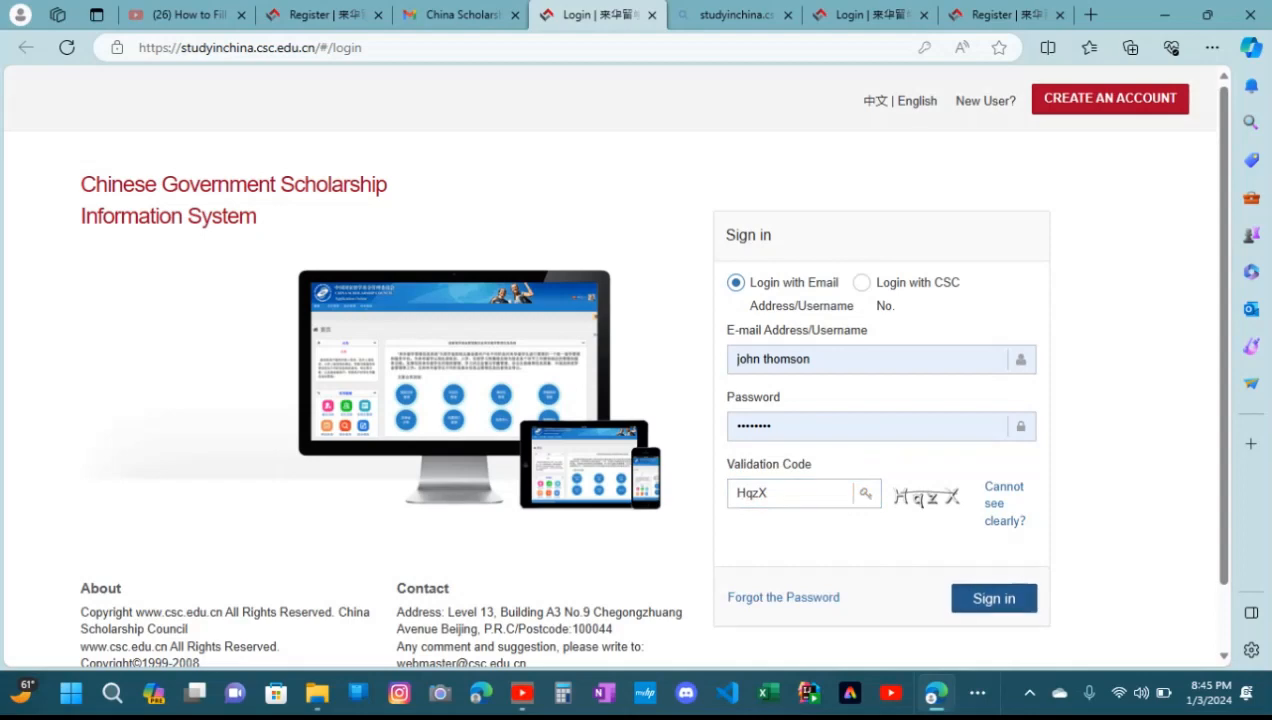
{"action": "left_click", "coordinate": [994, 598]}
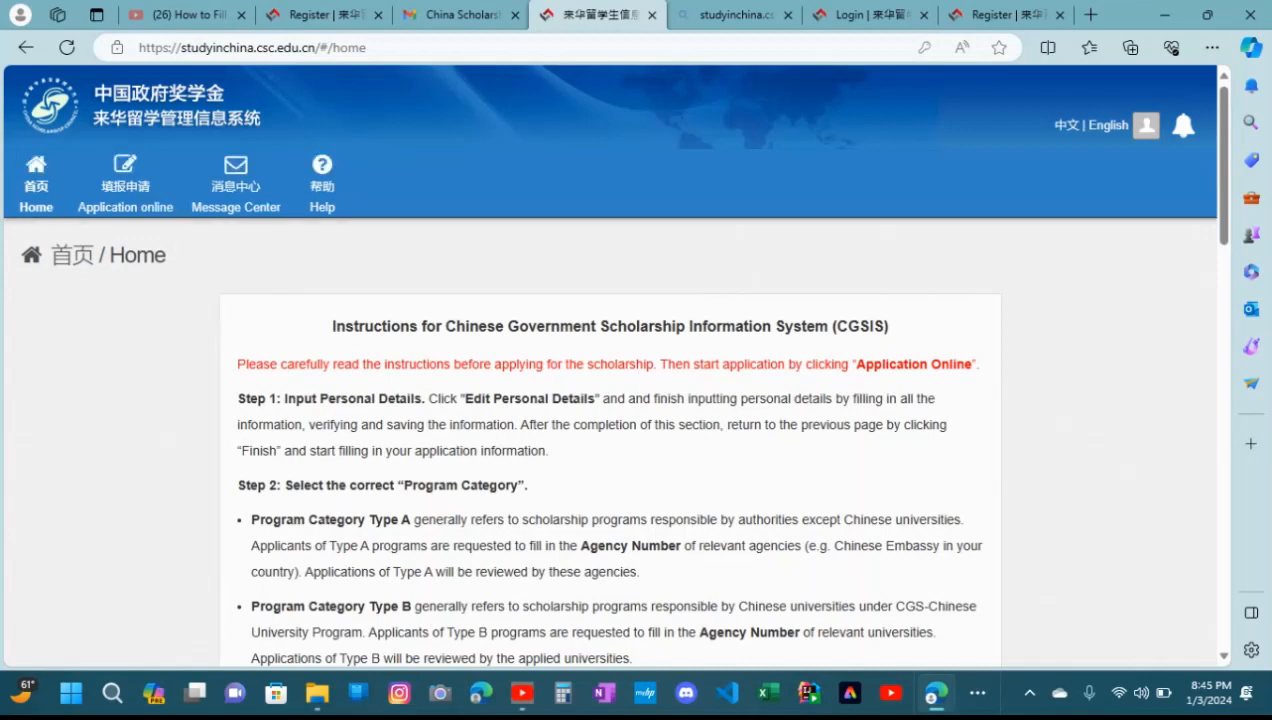
Read through the Chinese Government Scholarship Information System application instructions on the home page
{"action": "scroll", "coordinate": [610, 400], "scroll_direction": "down", "scroll_amount": 1}
{"action": "scroll", "coordinate": [610, 400], "scroll_direction": "down", "scroll_amount": 2}
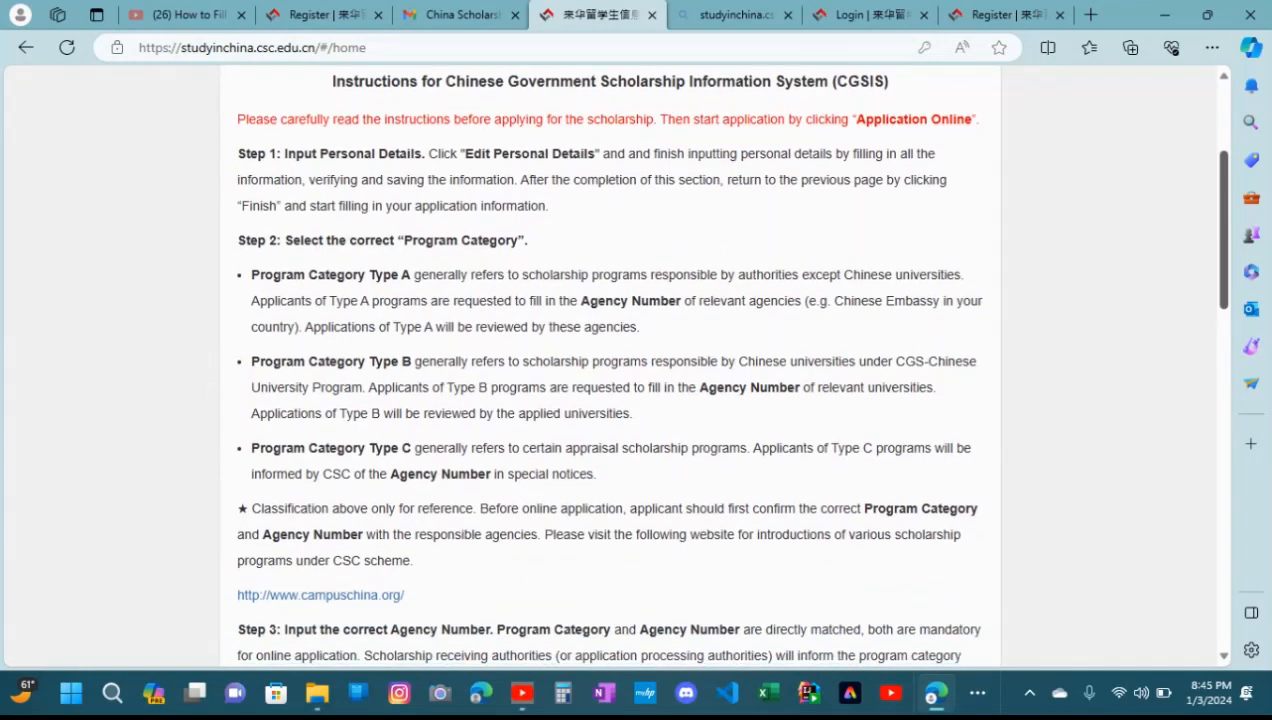
{"action": "scroll", "coordinate": [610, 365], "scroll_direction": "down", "scroll_amount": 8}
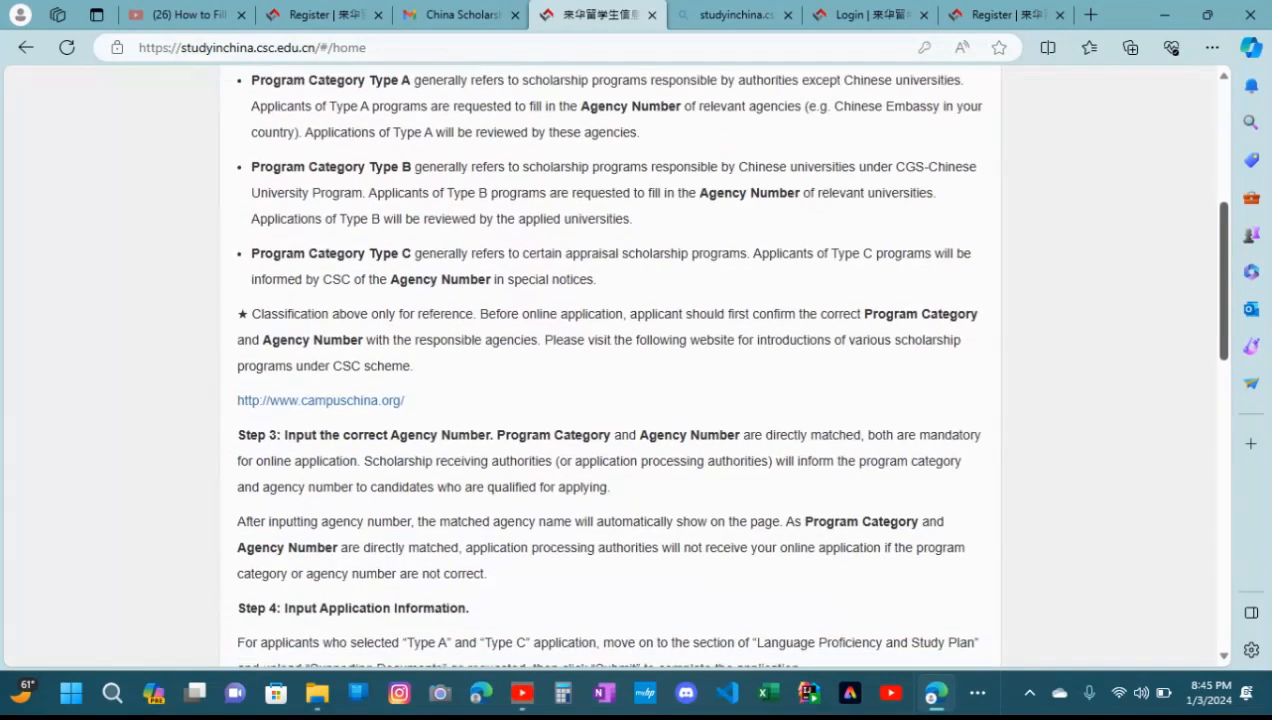
{"action": "scroll", "coordinate": [610, 365], "scroll_direction": "down", "scroll_amount": 5}
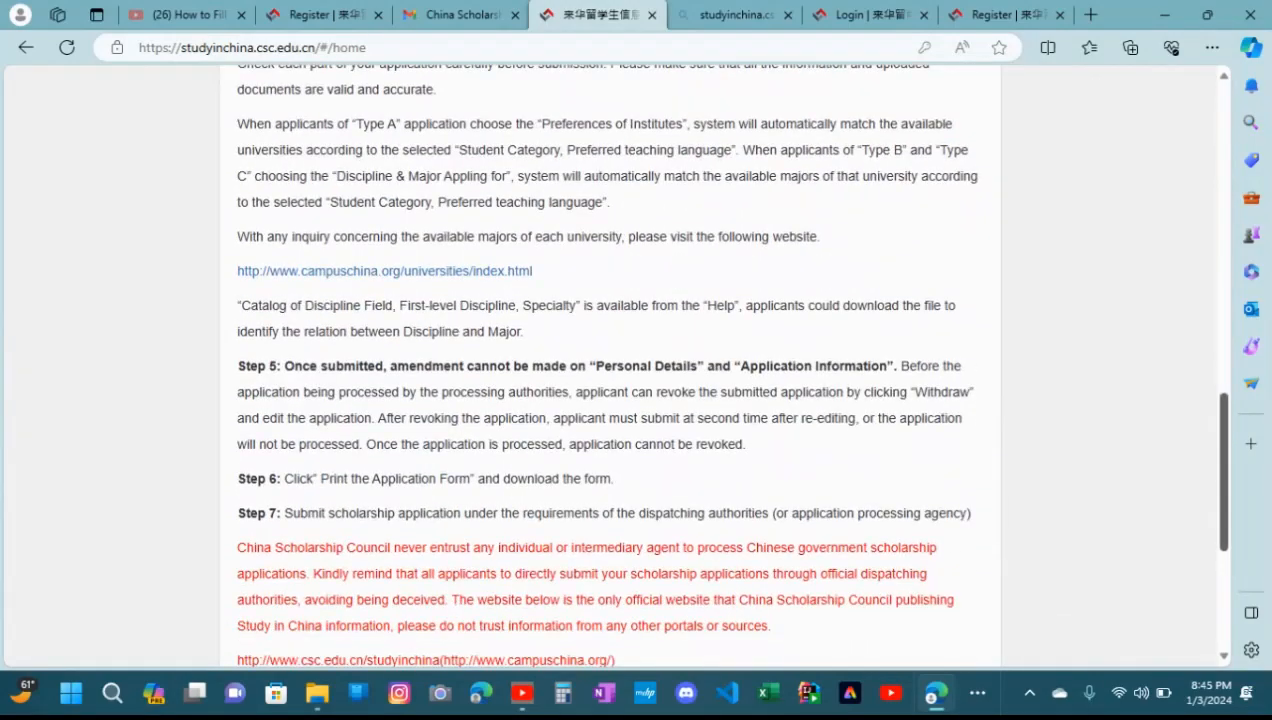
{"action": "scroll", "coordinate": [610, 365], "scroll_direction": "down", "scroll_amount": 1}
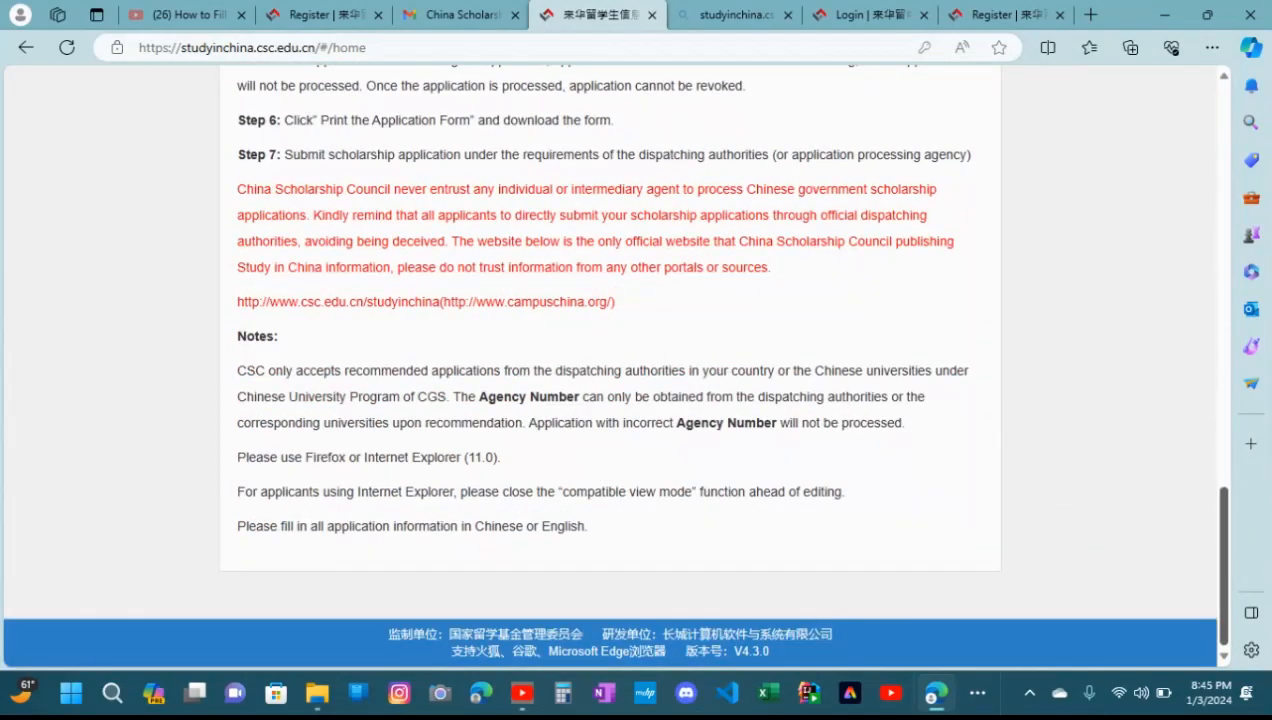
{"action": "scroll", "coordinate": [610, 365], "scroll_direction": "up", "scroll_amount": 8}
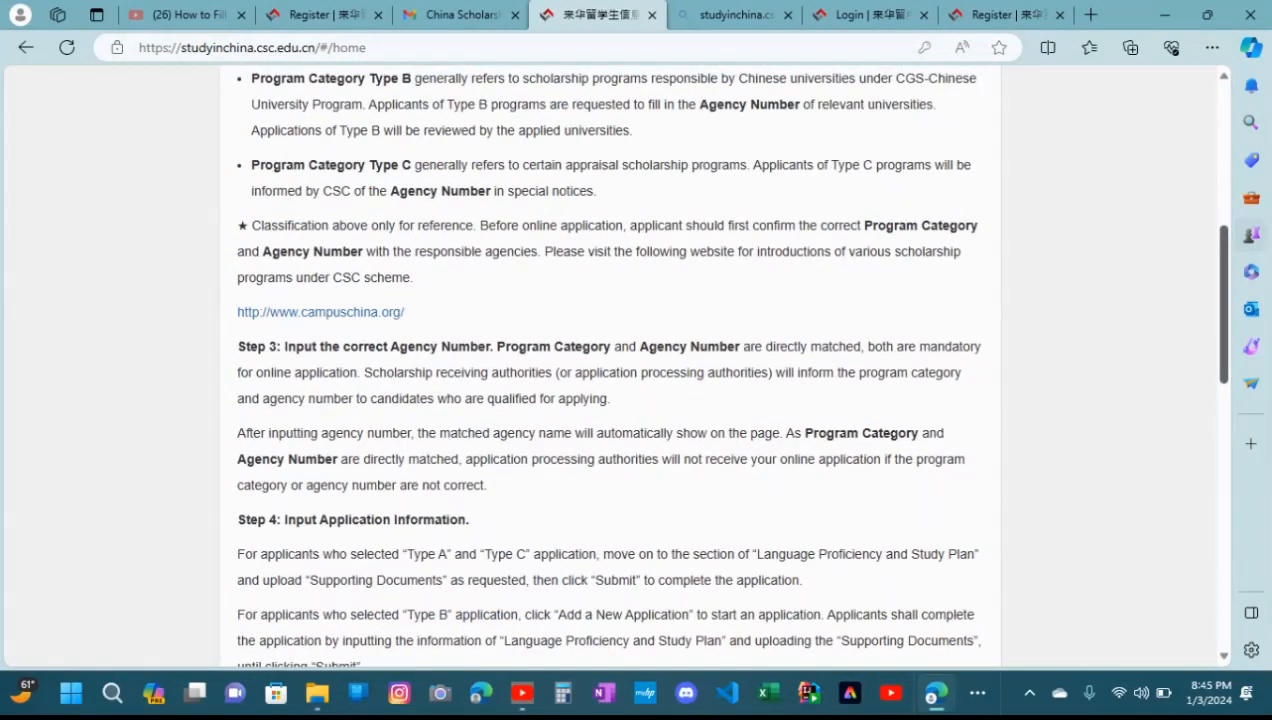
{"action": "scroll", "coordinate": [610, 365], "scroll_direction": "up", "scroll_amount": 5}
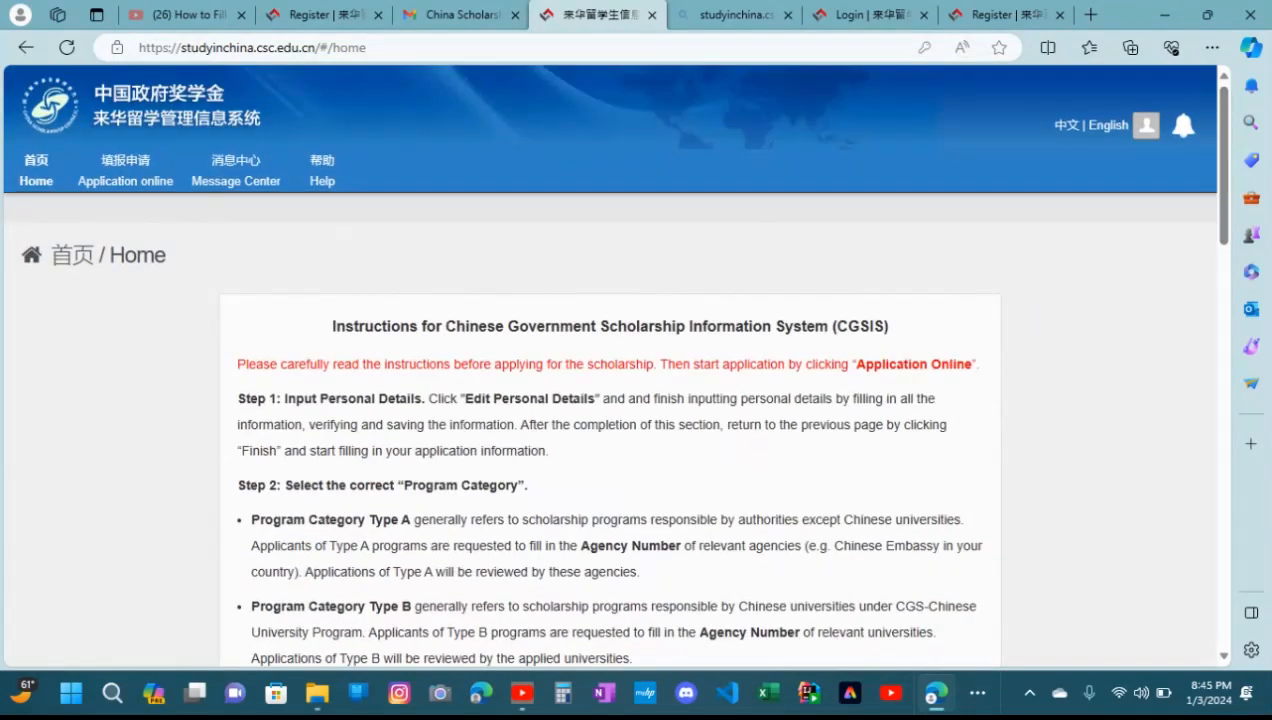
Go to the online application page and open the personal details for editing
{"action": "left_click", "coordinate": [125, 185]}
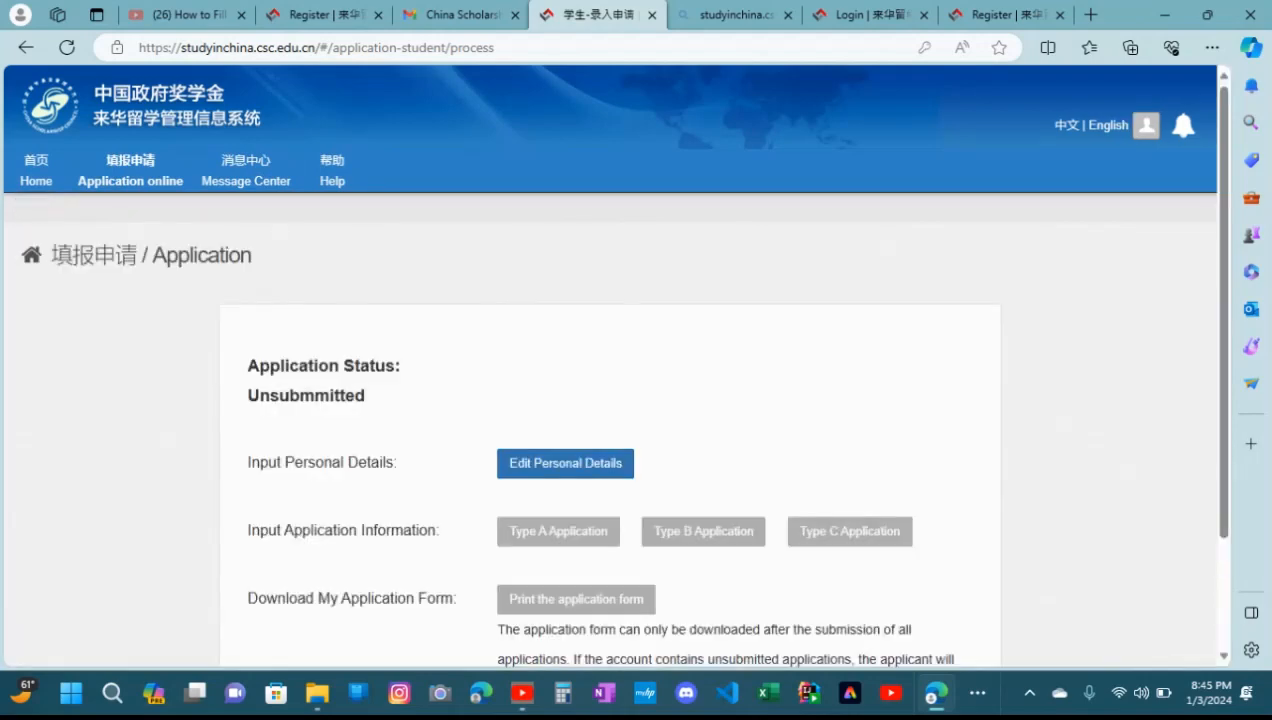
{"action": "scroll", "coordinate": [600, 400], "scroll_direction": "down", "scroll_amount": 1}
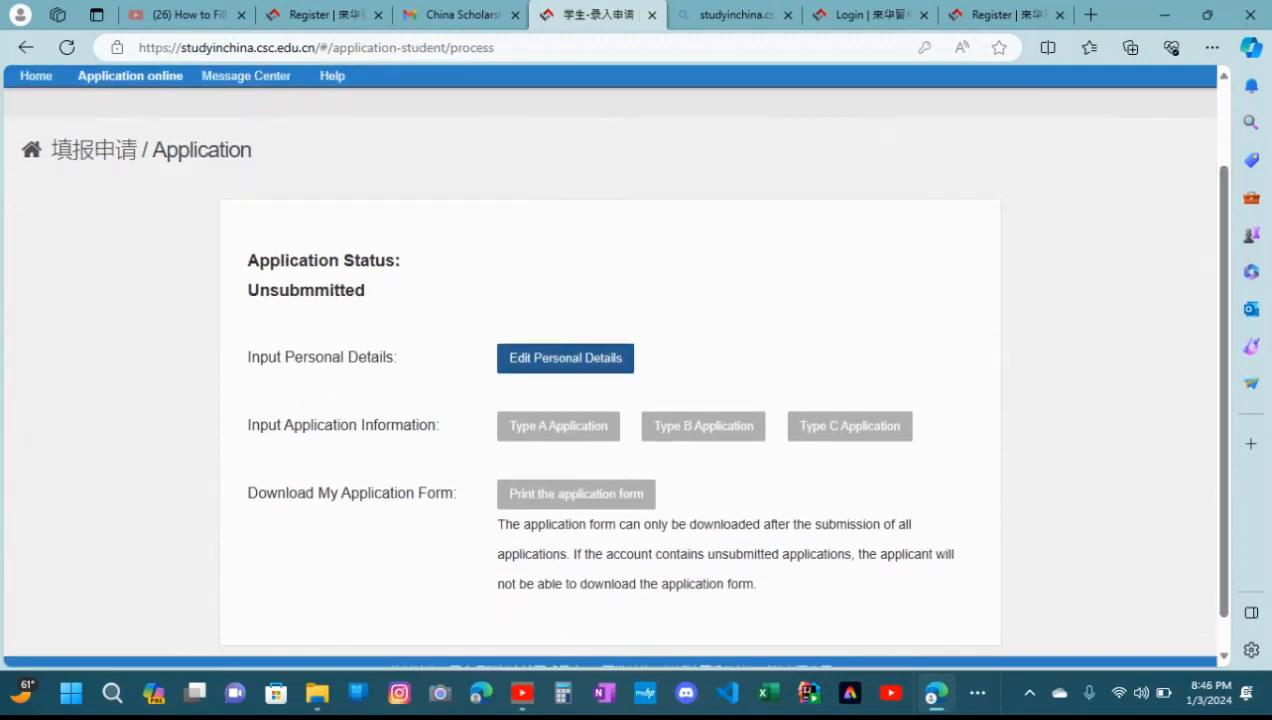
{"action": "left_click", "coordinate": [565, 358]}
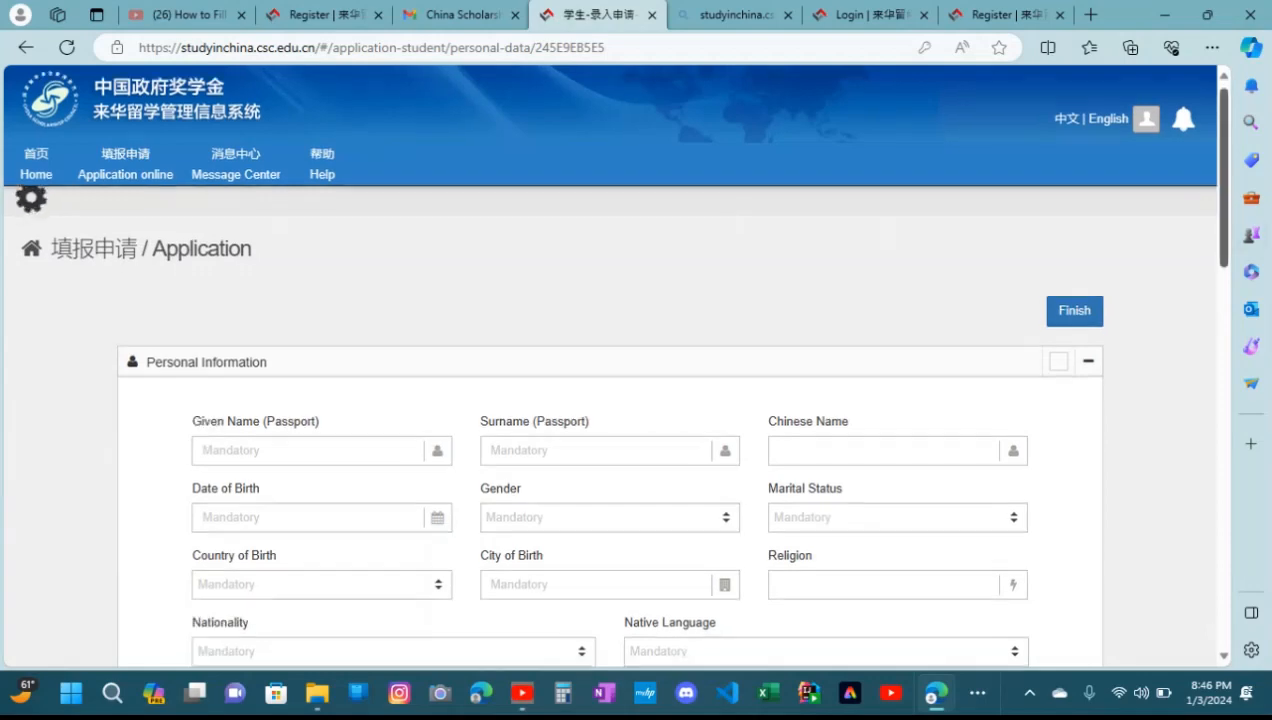
Dismiss the autofill suggestions and enter the applicant's given name as in the passport in the Personal Information section
{"action": "scroll", "coordinate": [610, 400], "scroll_direction": "down", "scroll_amount": 2}
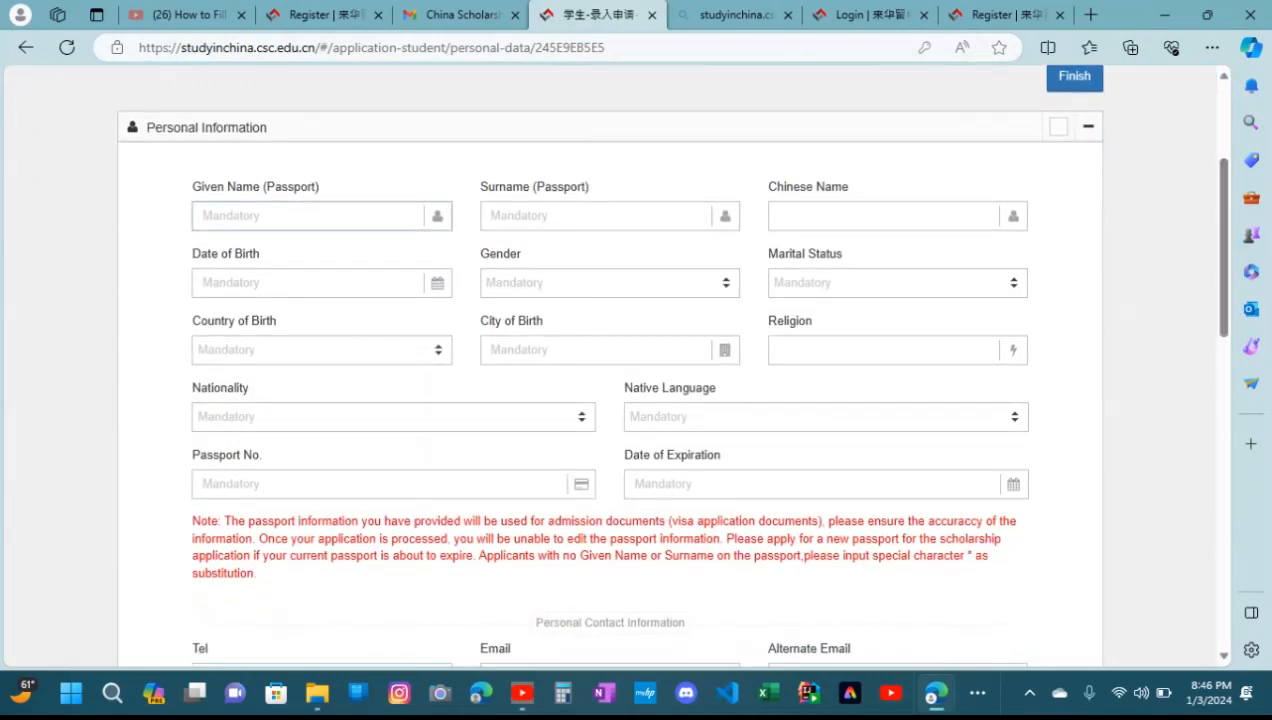
{"action": "left_click", "coordinate": [308, 216]}
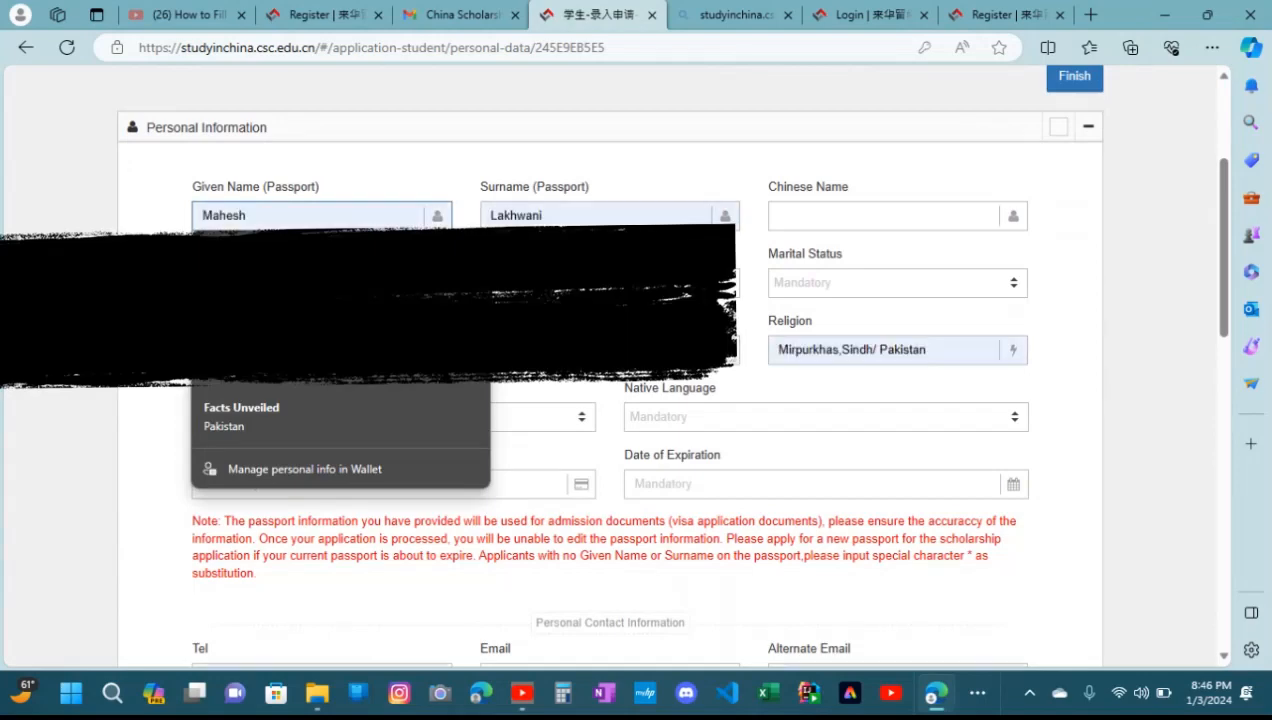
{"action": "key", "text": "Escape"}
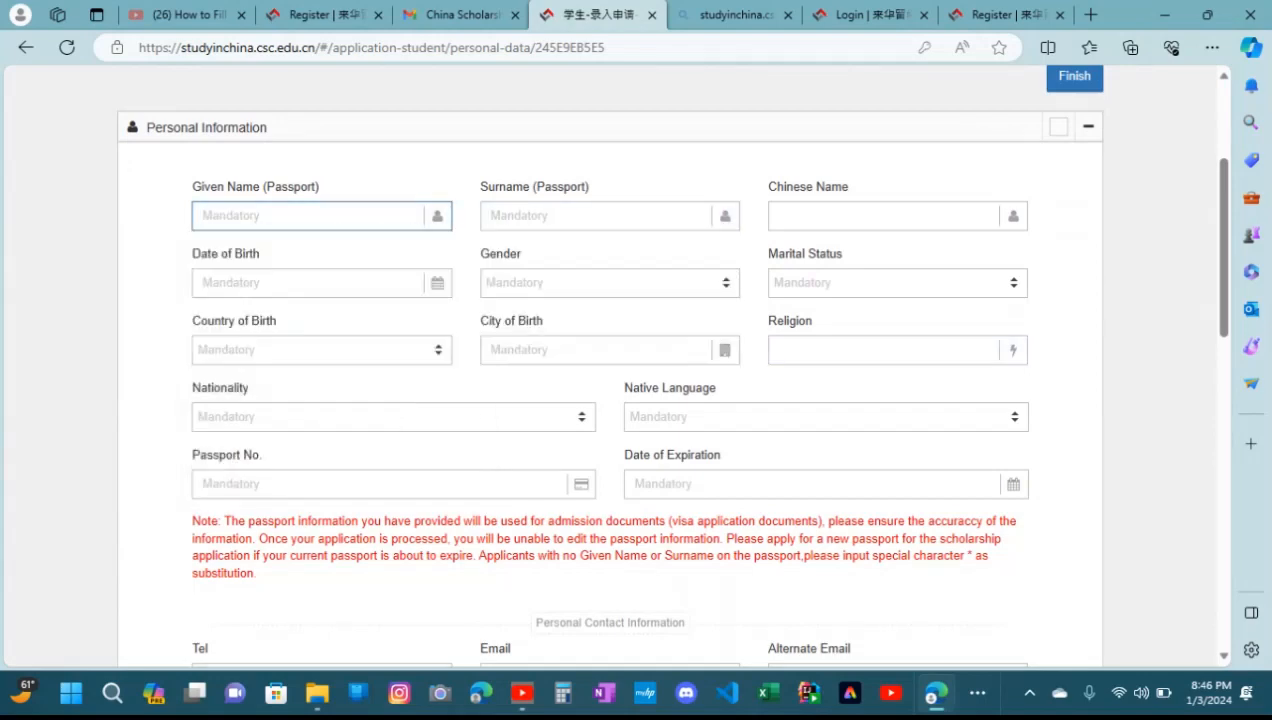
Enter the applicant's passport surname without using the autofill suggestions, and leave the Chinese name blank
{"action": "left_click", "coordinate": [596, 216]}
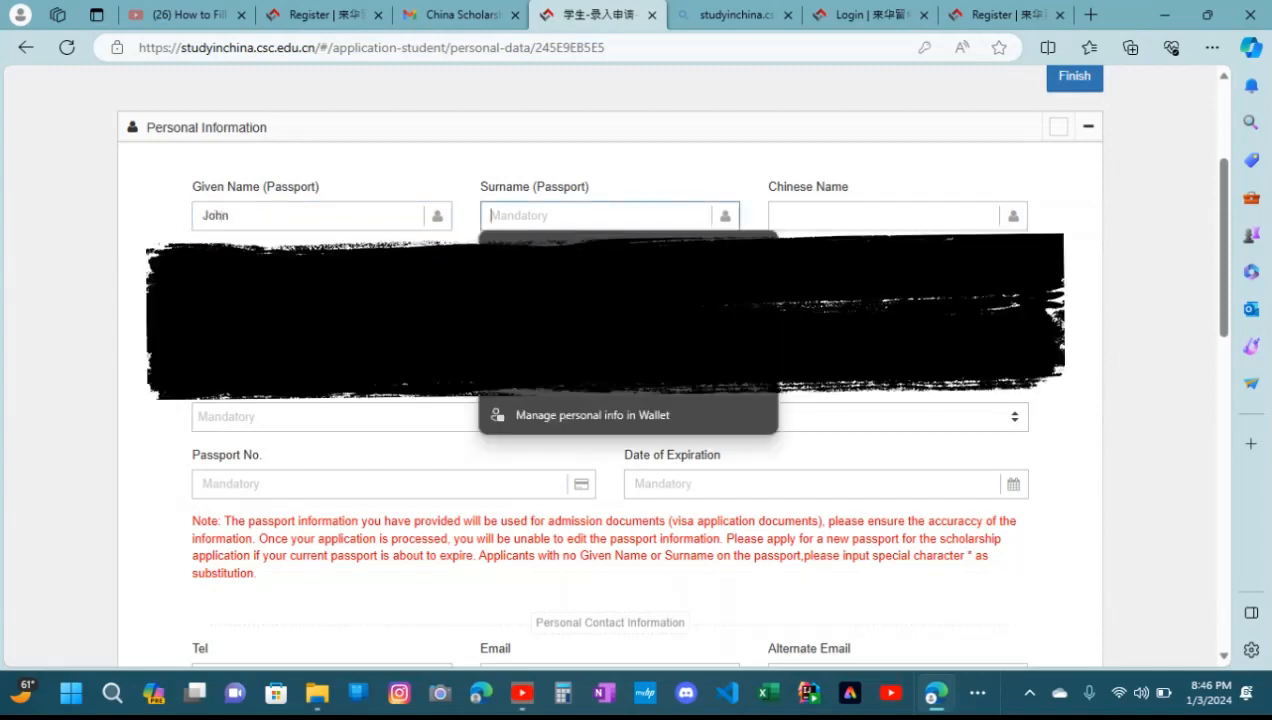
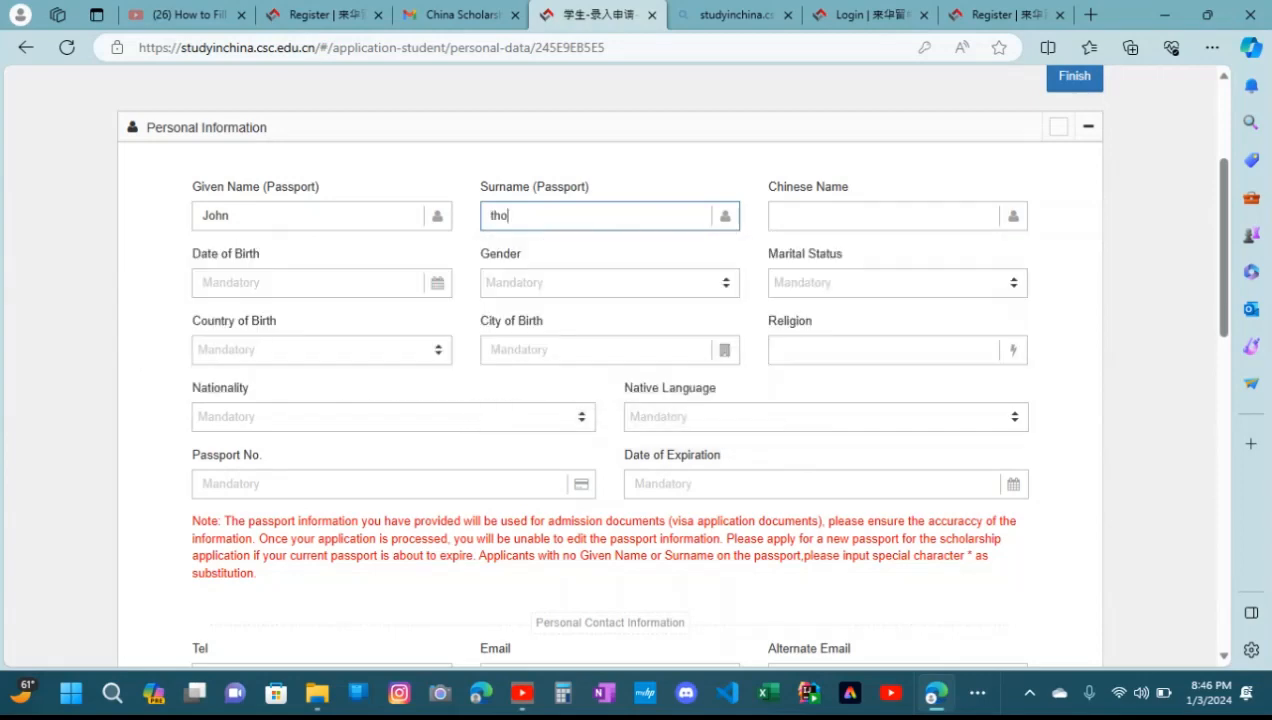
{"action": "left_click", "coordinate": [779, 216]}
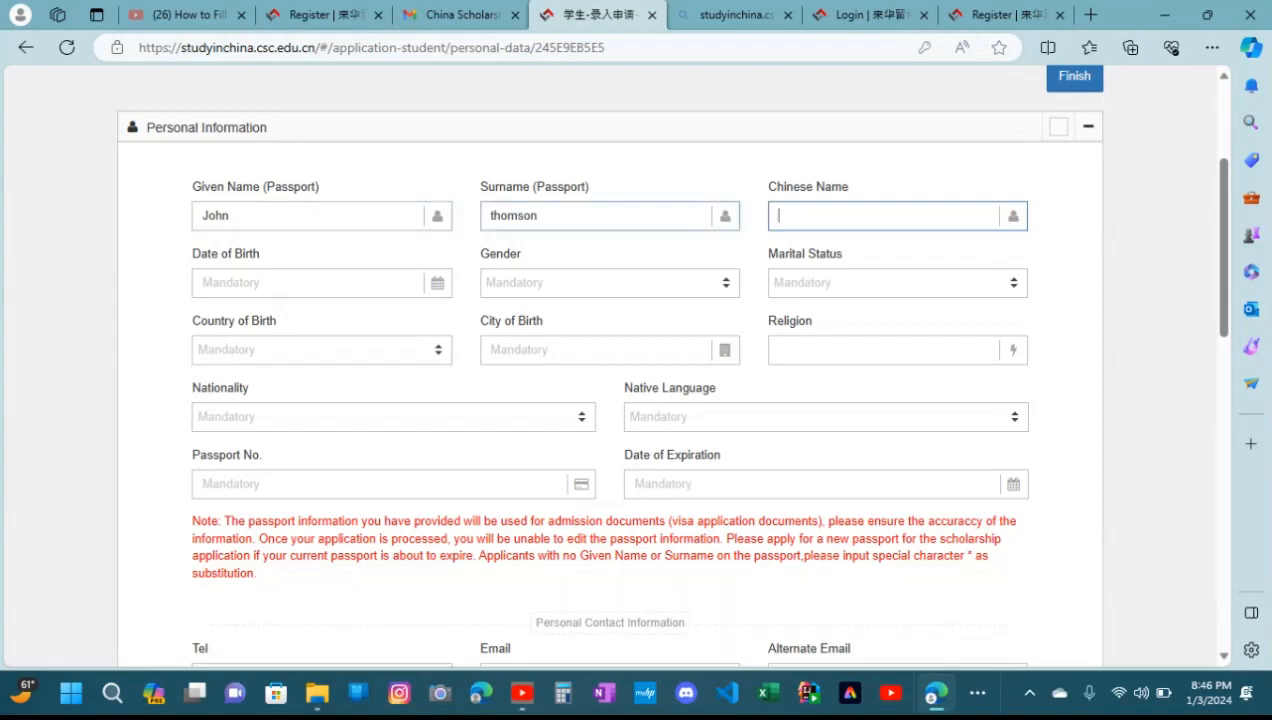
Set the applicant's date of birth by picking the year, month and day in the calendar
{"action": "left_click", "coordinate": [437, 282]}
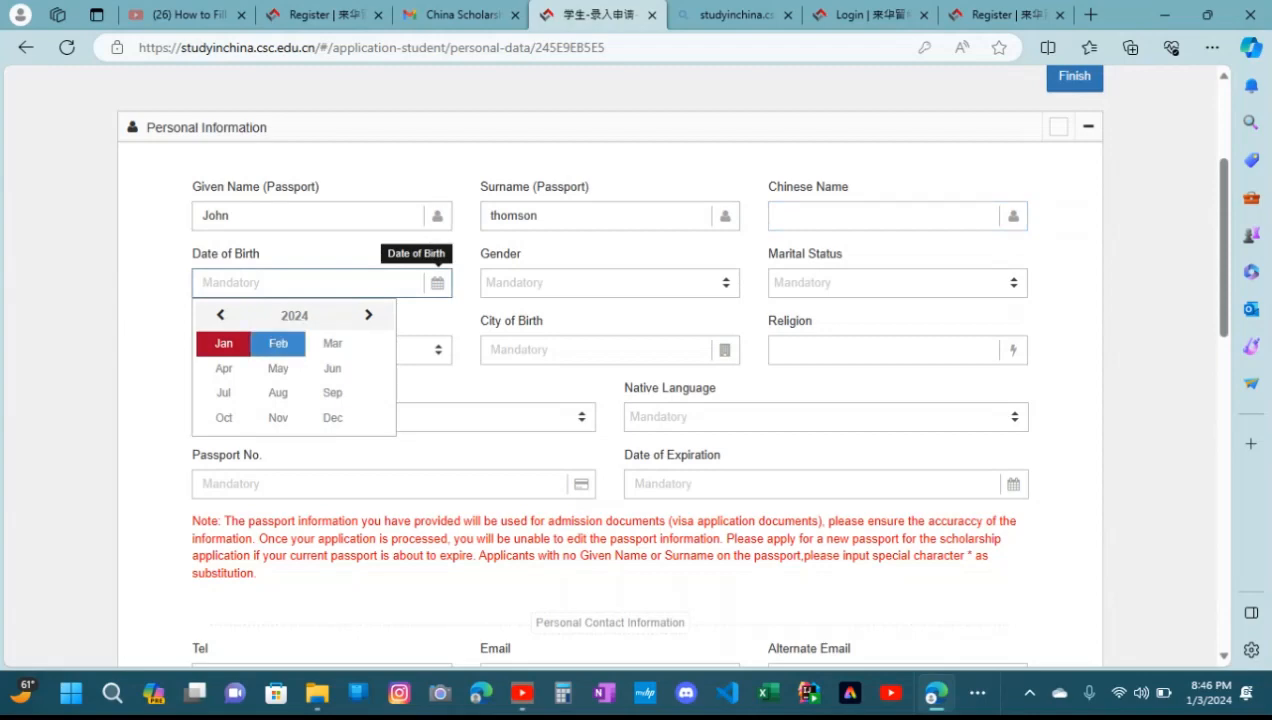
{"action": "left_click", "coordinate": [368, 315]}
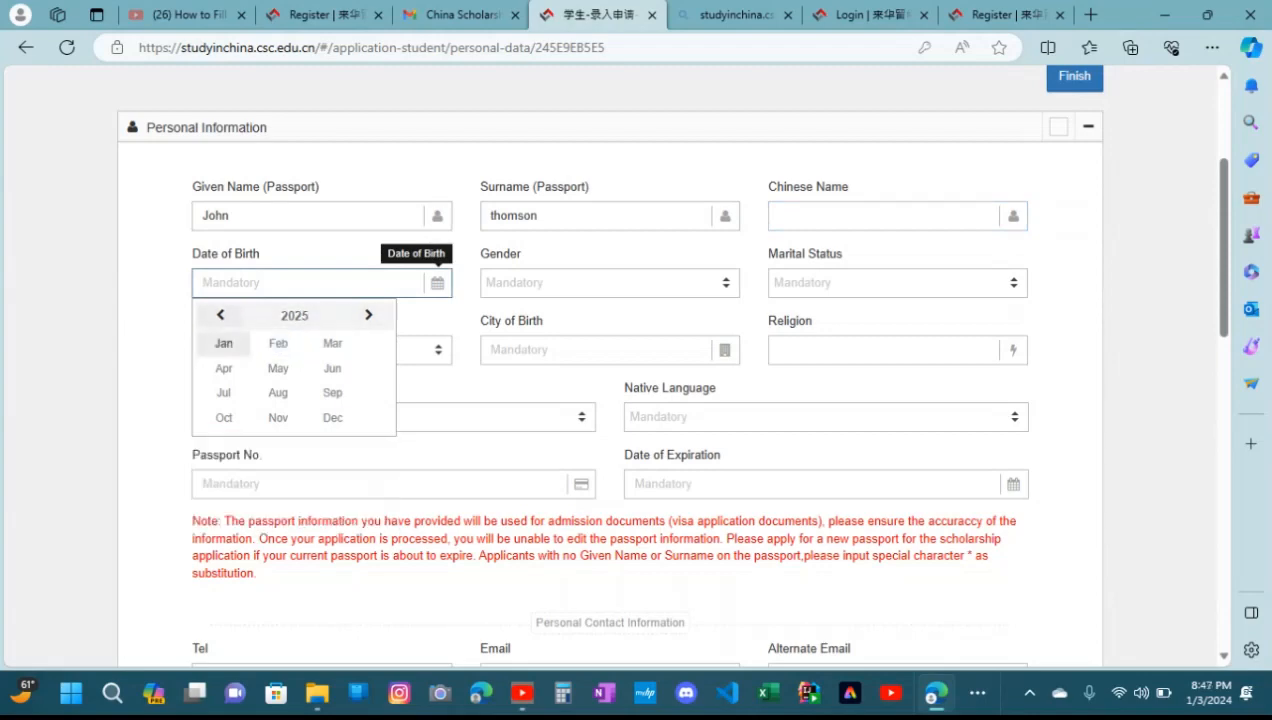
{"action": "double_click", "coordinate": [221, 315]}
{"action": "double_click", "coordinate": [221, 315]}
{"action": "double_click", "coordinate": [221, 315]}
{"action": "double_click", "coordinate": [221, 315]}
{"action": "triple_click", "coordinate": [221, 315]}
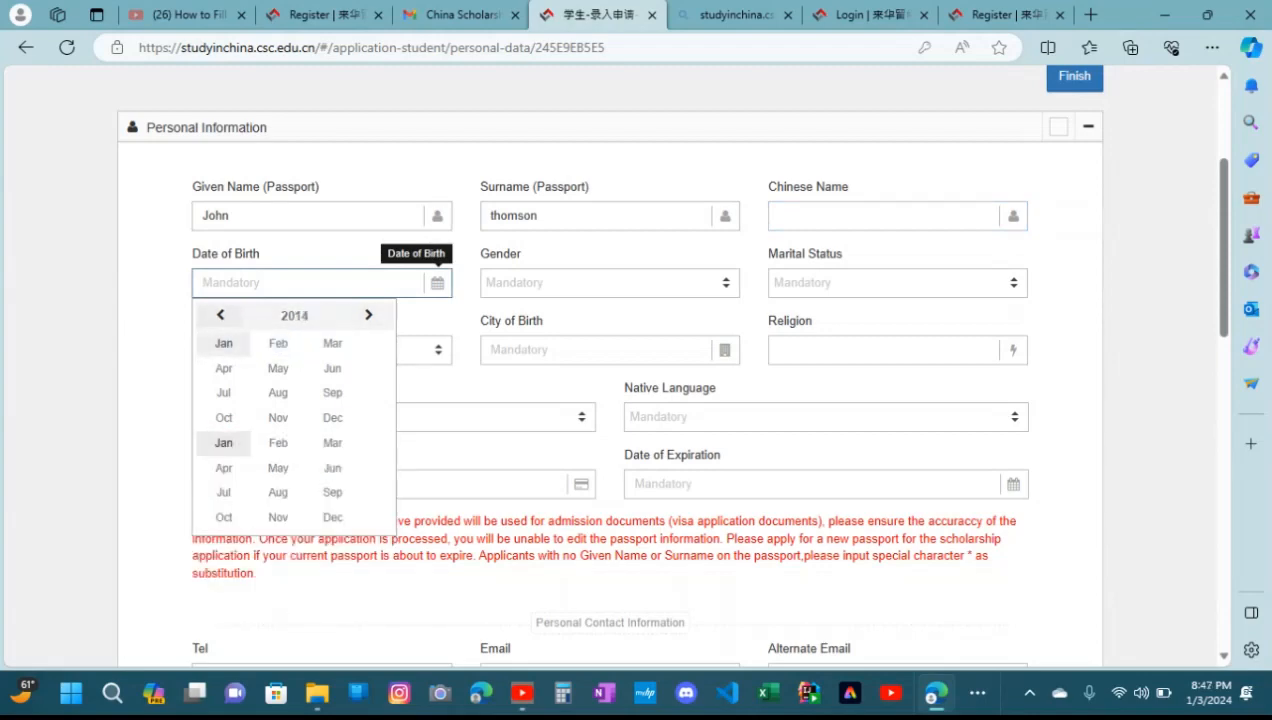
{"action": "triple_click", "coordinate": [221, 315]}
{"action": "triple_click", "coordinate": [221, 315]}
{"action": "triple_click", "coordinate": [221, 315]}
{"action": "left_click", "coordinate": [221, 315]}
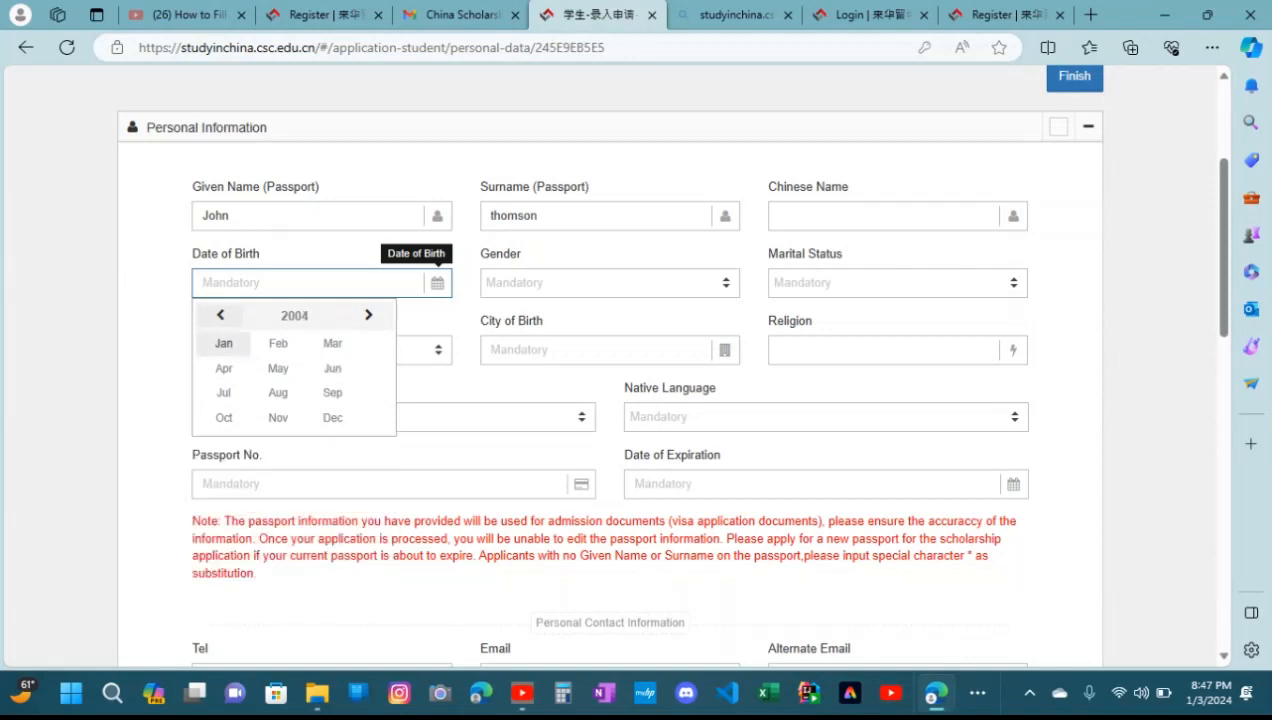
{"action": "left_click", "coordinate": [221, 315]}
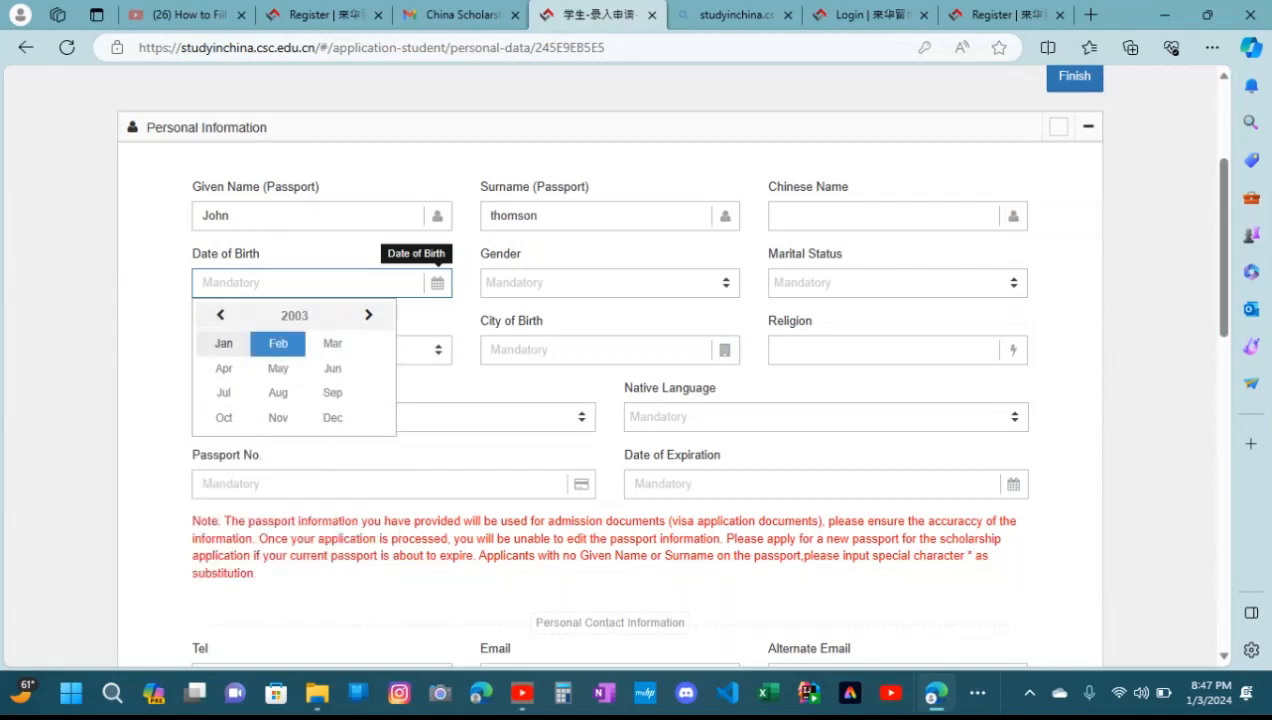
{"action": "left_click", "coordinate": [278, 343]}
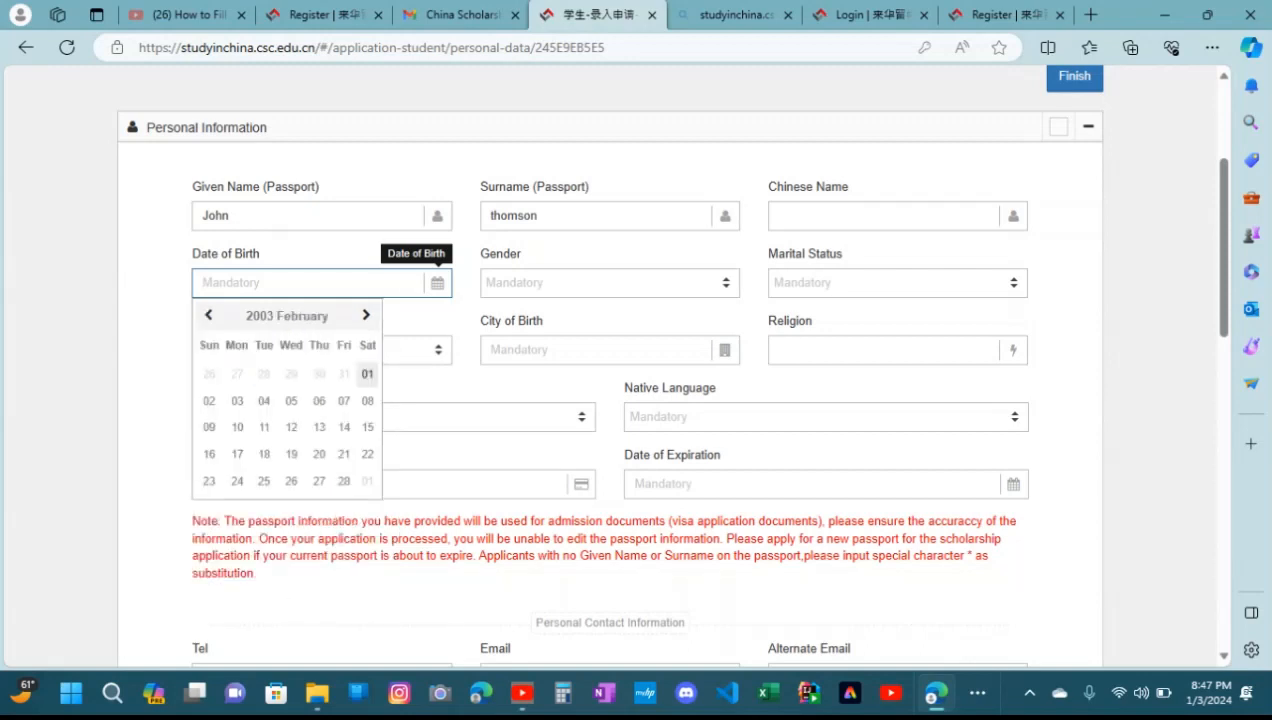
{"action": "left_click", "coordinate": [237, 401]}
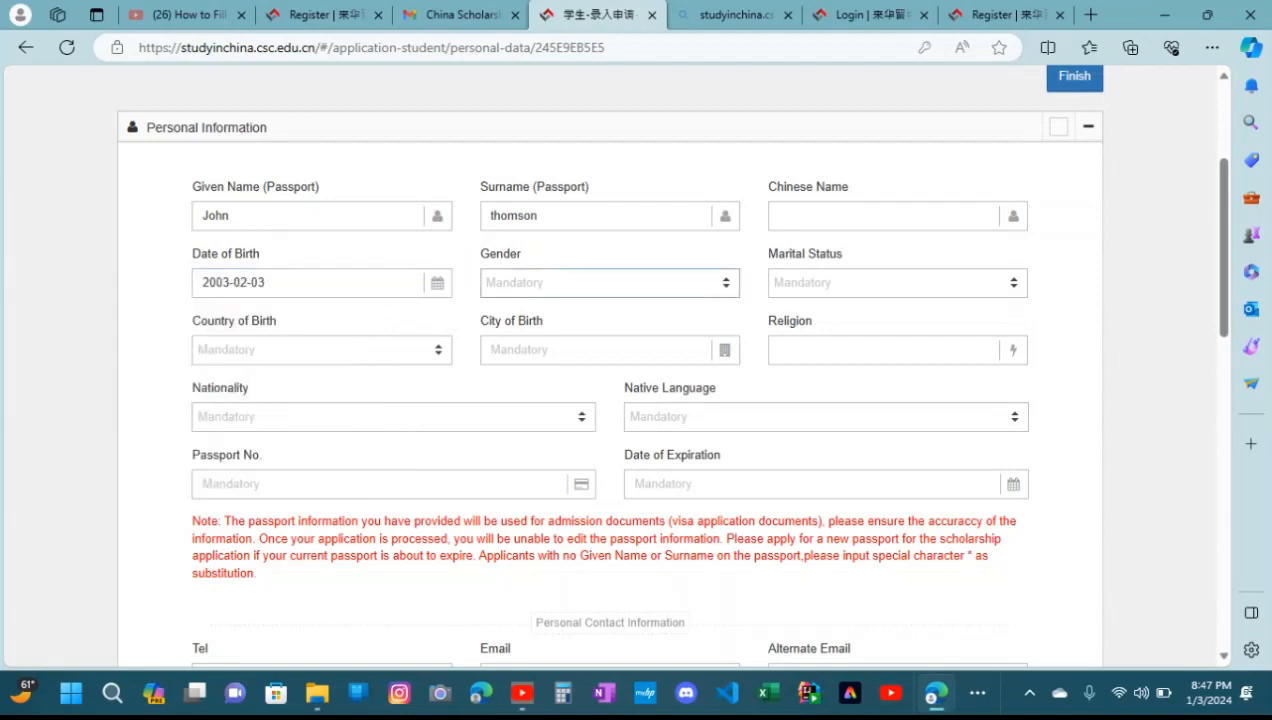
Set the gender to Male and the marital status to Single
{"action": "left_click", "coordinate": [609, 283]}
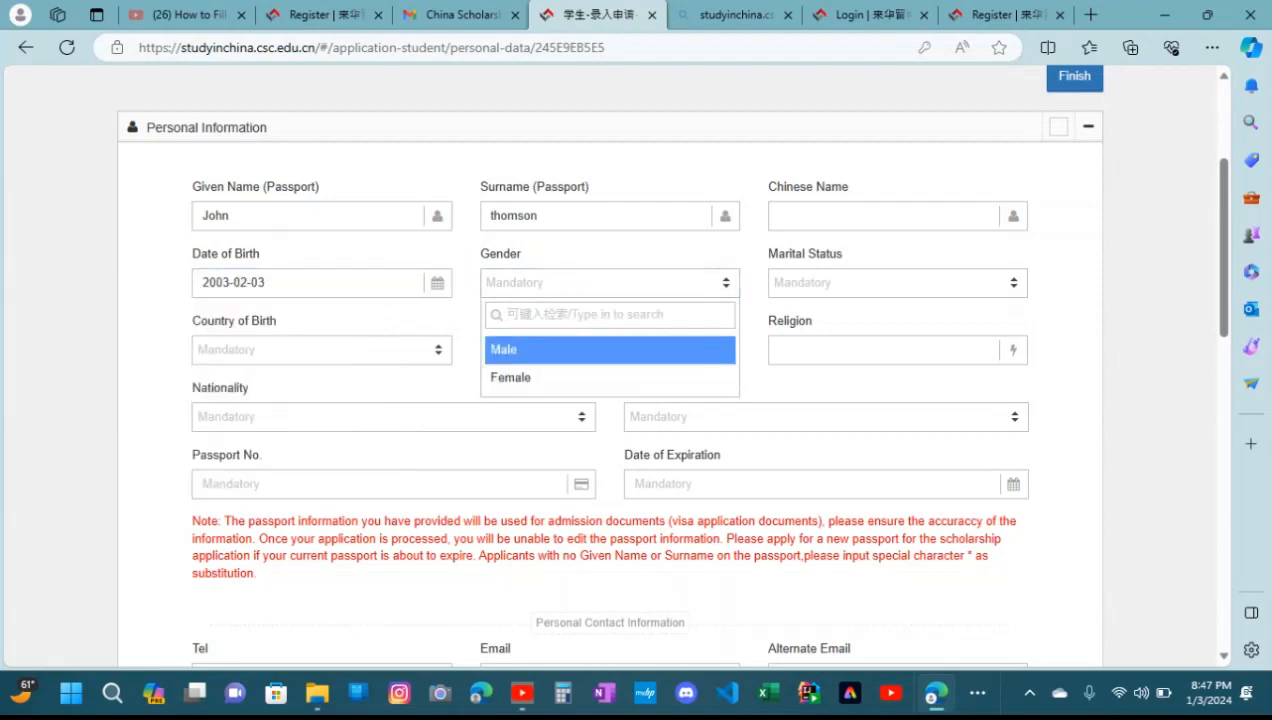
{"action": "left_click", "coordinate": [609, 350]}
{"action": "left_click", "coordinate": [897, 283]}
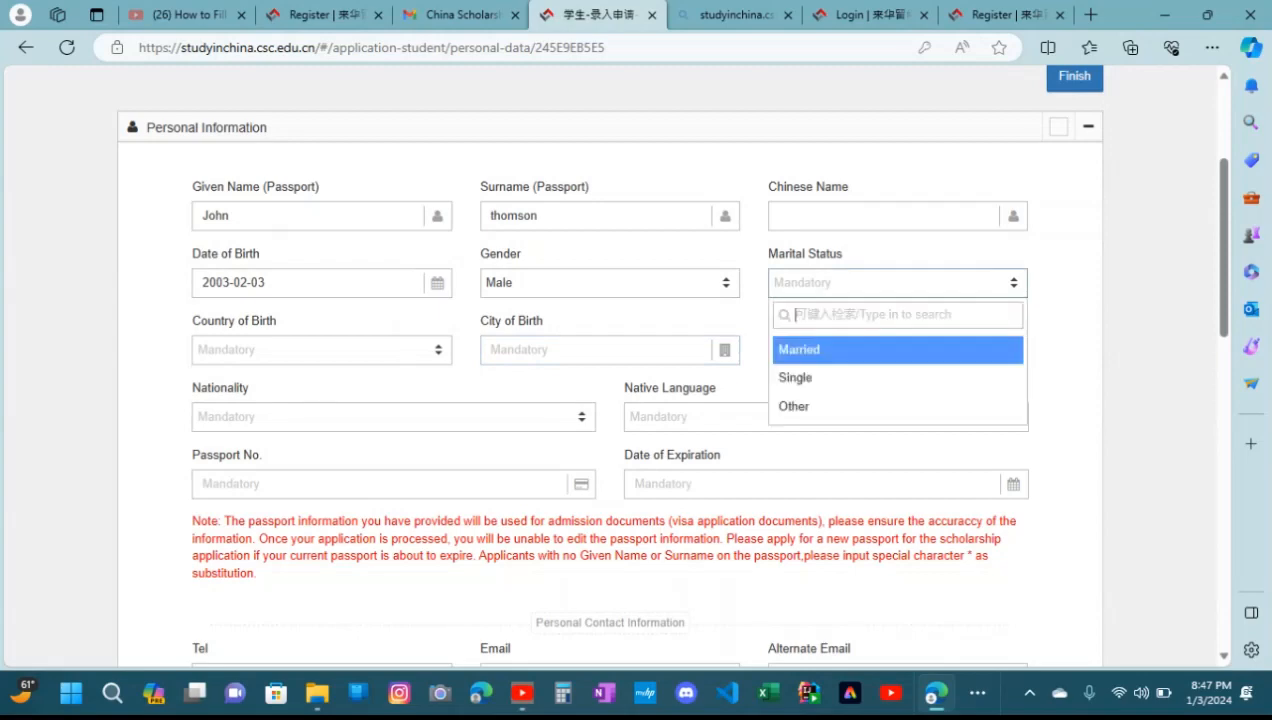
{"action": "left_click", "coordinate": [795, 377]}
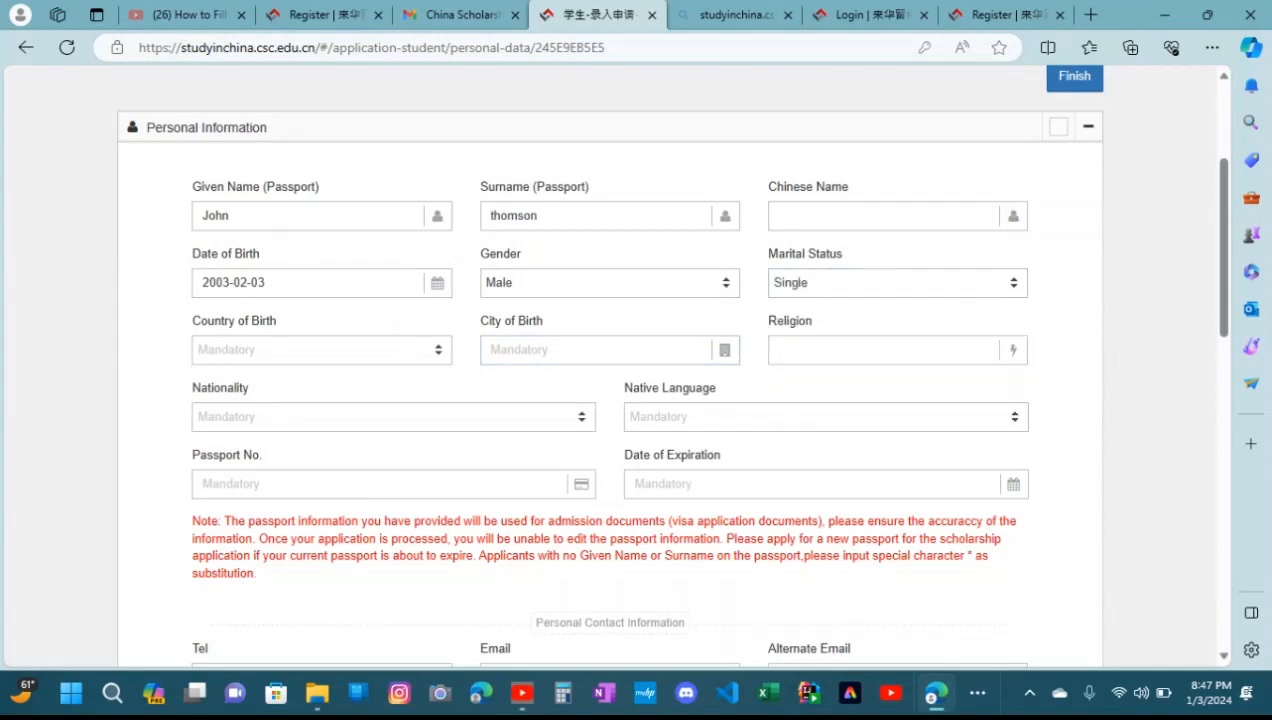
Set the country of birth to Pakistan and enter mirpurkhas as the city of birth without using the autofill suggestions
{"action": "left_click", "coordinate": [321, 350]}
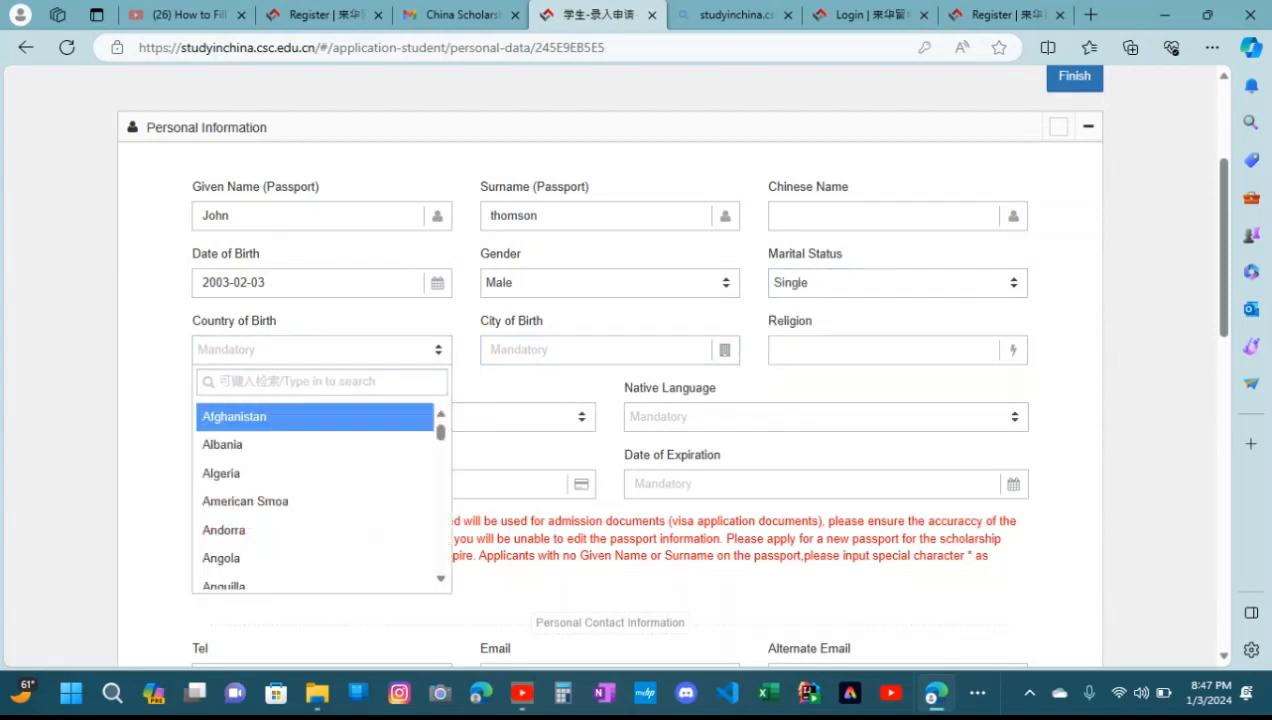
{"action": "type", "text": "pak"}
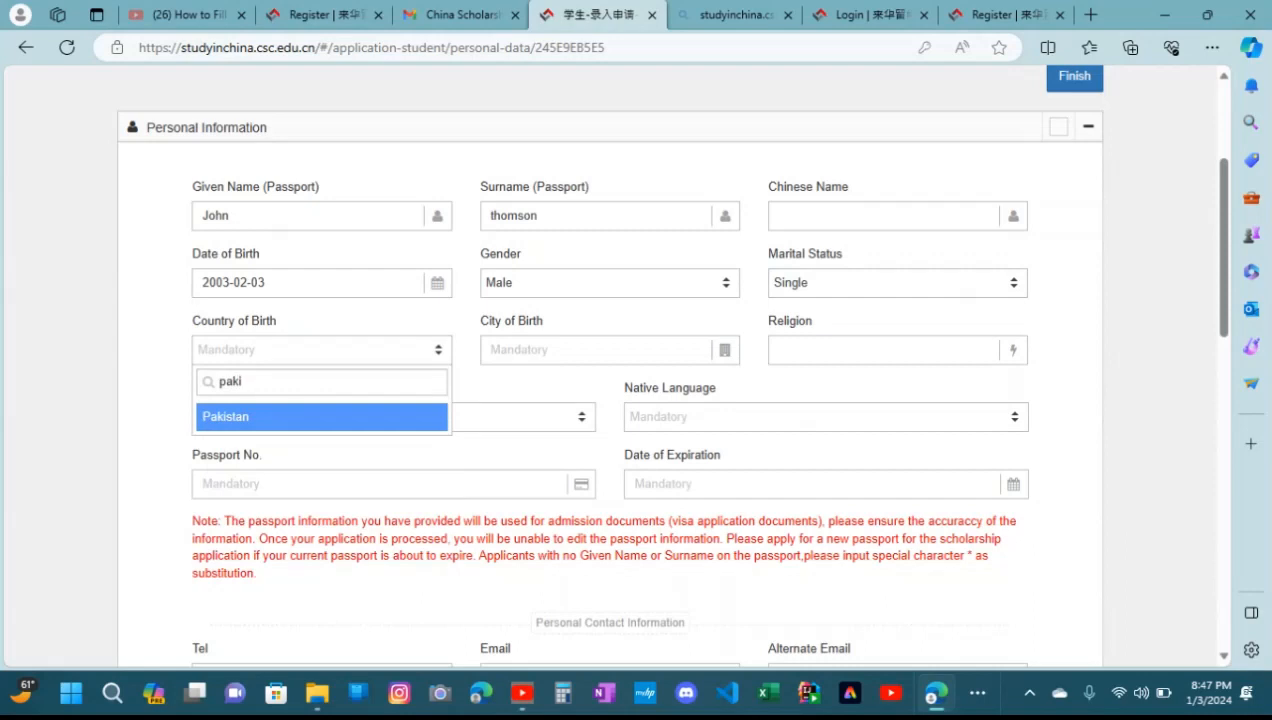
{"action": "key", "text": "Return"}
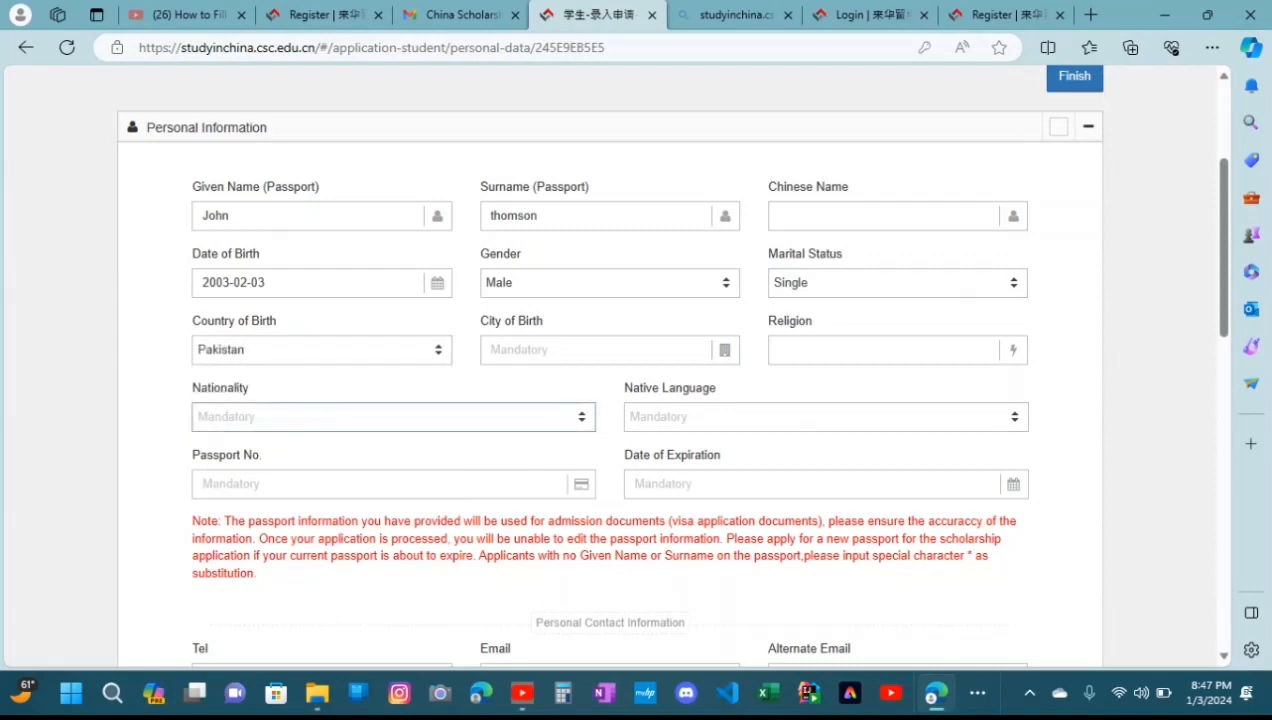
{"action": "left_click", "coordinate": [598, 350]}
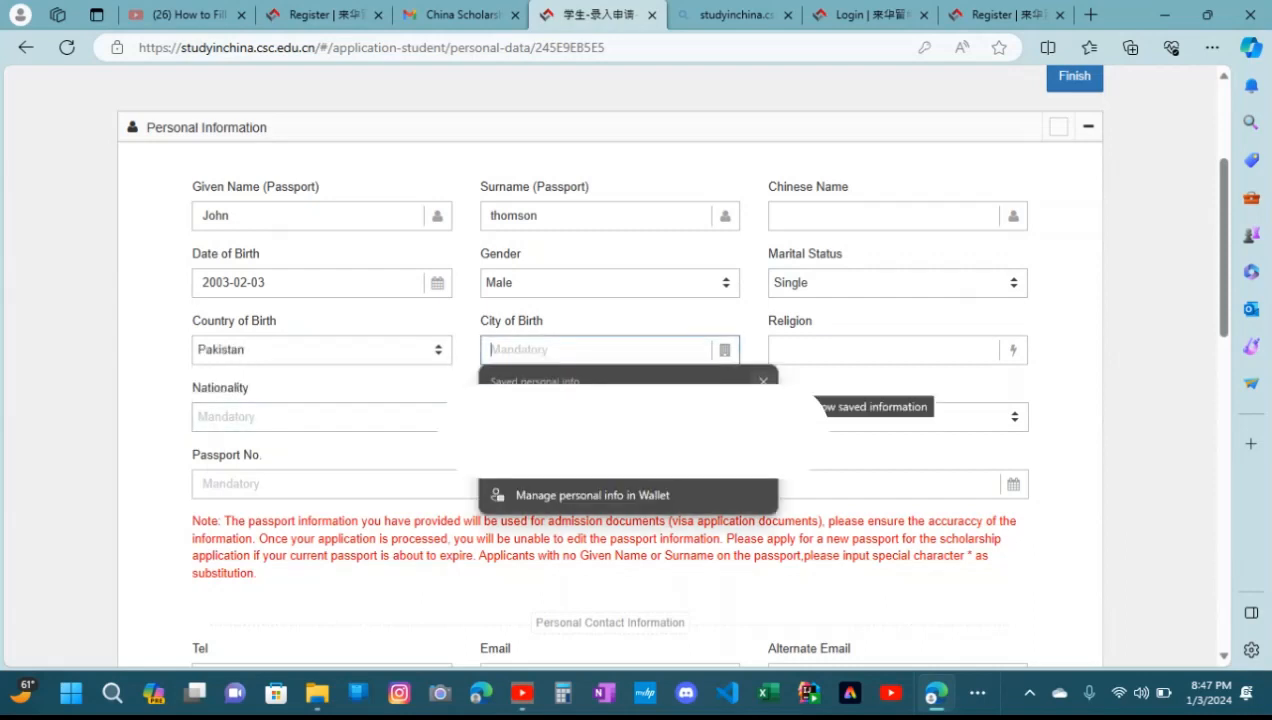
{"action": "left_click", "coordinate": [763, 381]}
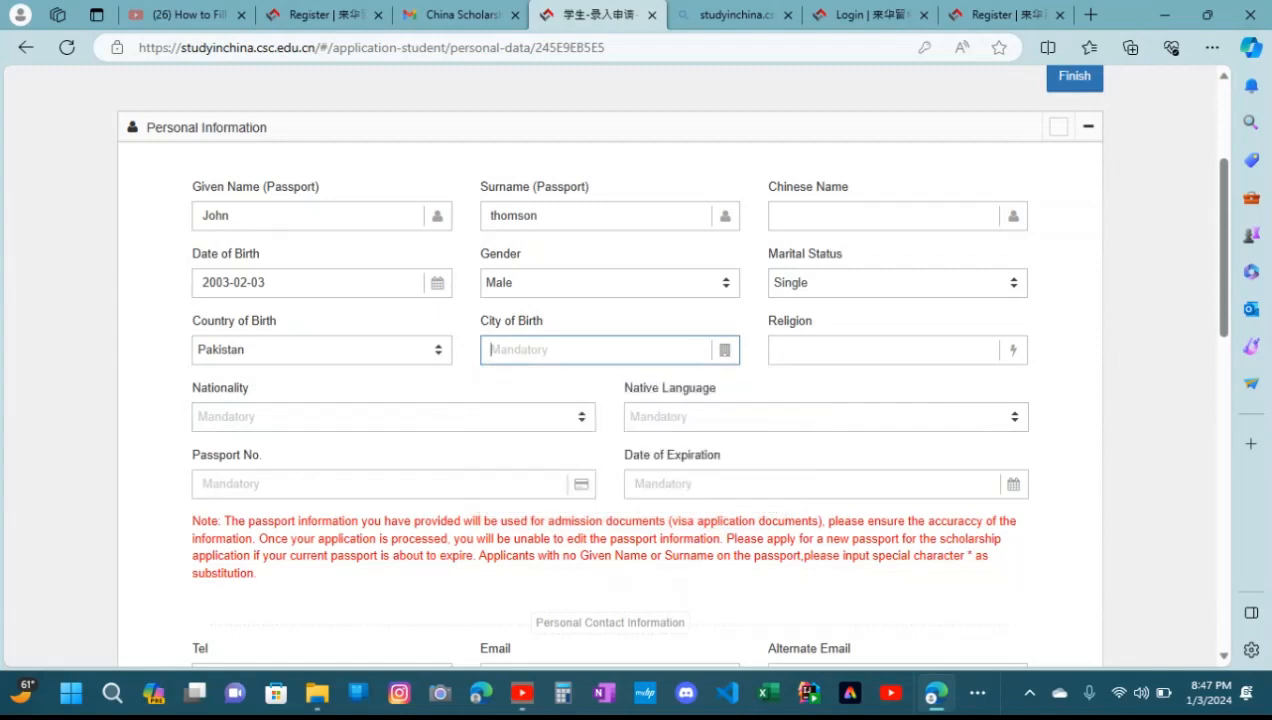
{"action": "type", "text": "mirpurkhas"}
{"action": "key", "text": "Tab"}
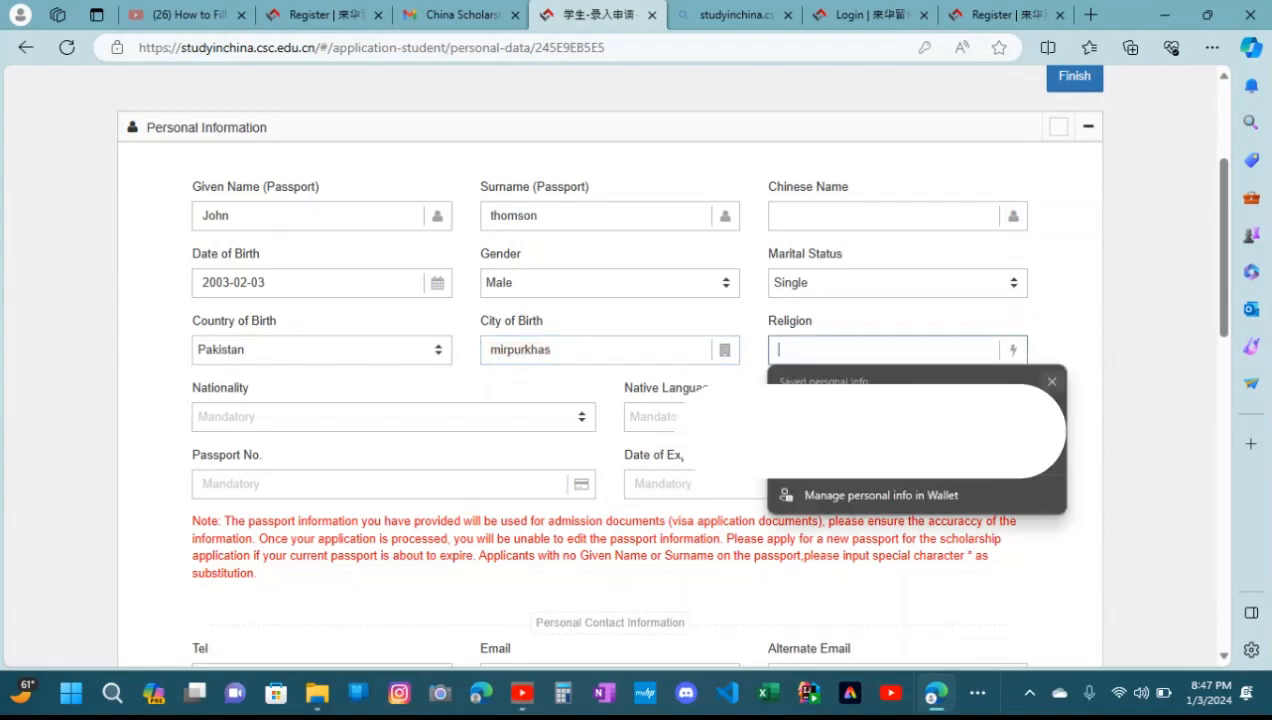
Enter Hinduism as the religion, dismissing the autofill suggestions and accepting the capitalised spelling correction
{"action": "left_click", "coordinate": [1051, 382]}
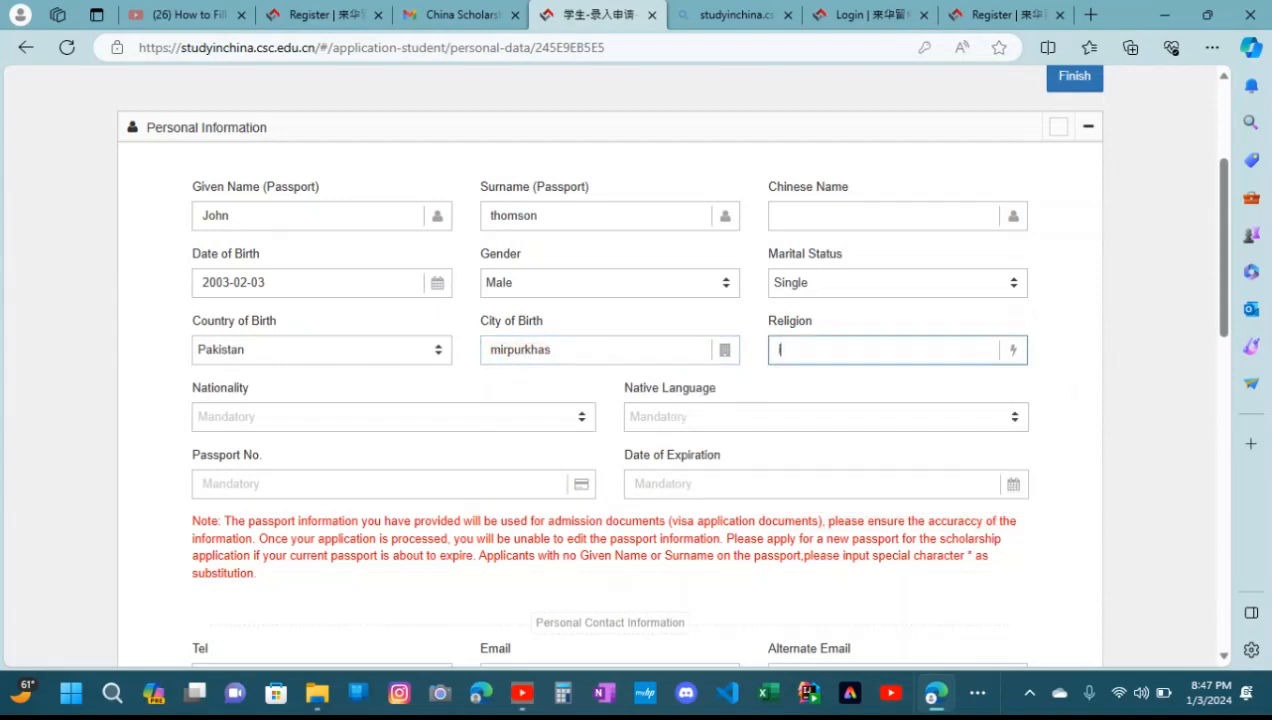
{"action": "type", "text": "hinduism"}
{"action": "left_click", "coordinate": [810, 349]}
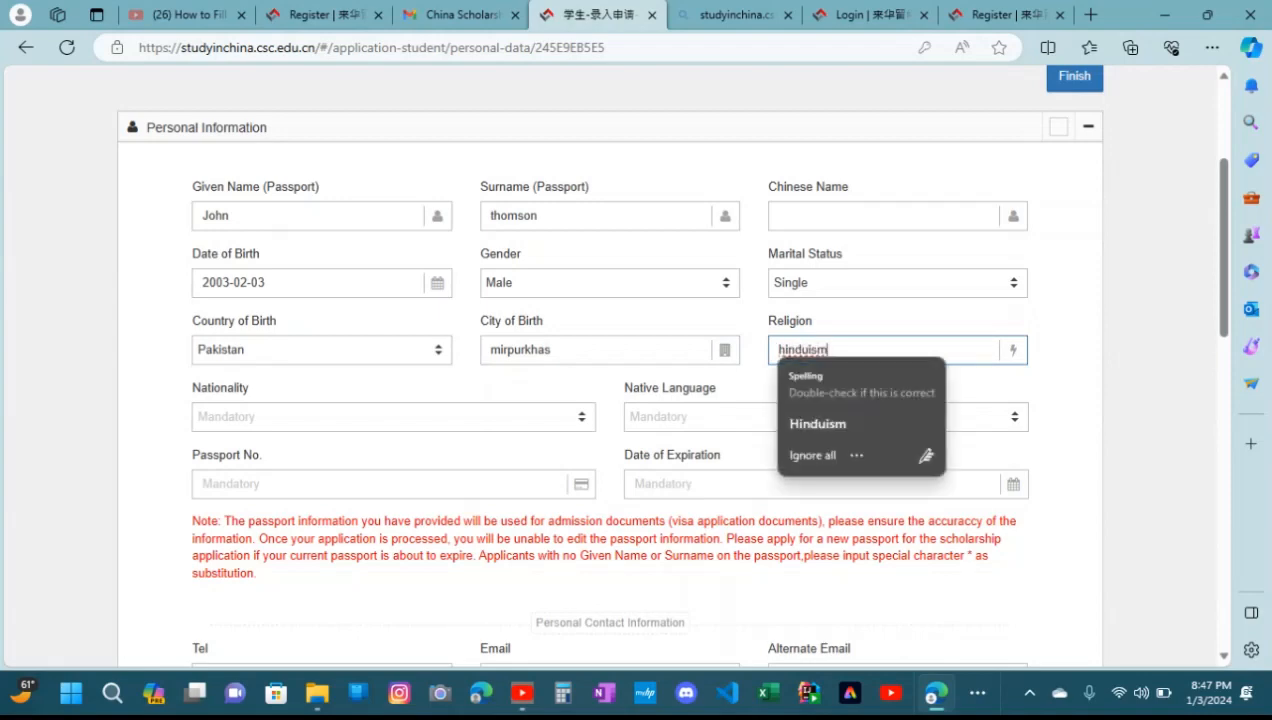
{"action": "left_click", "coordinate": [819, 423]}
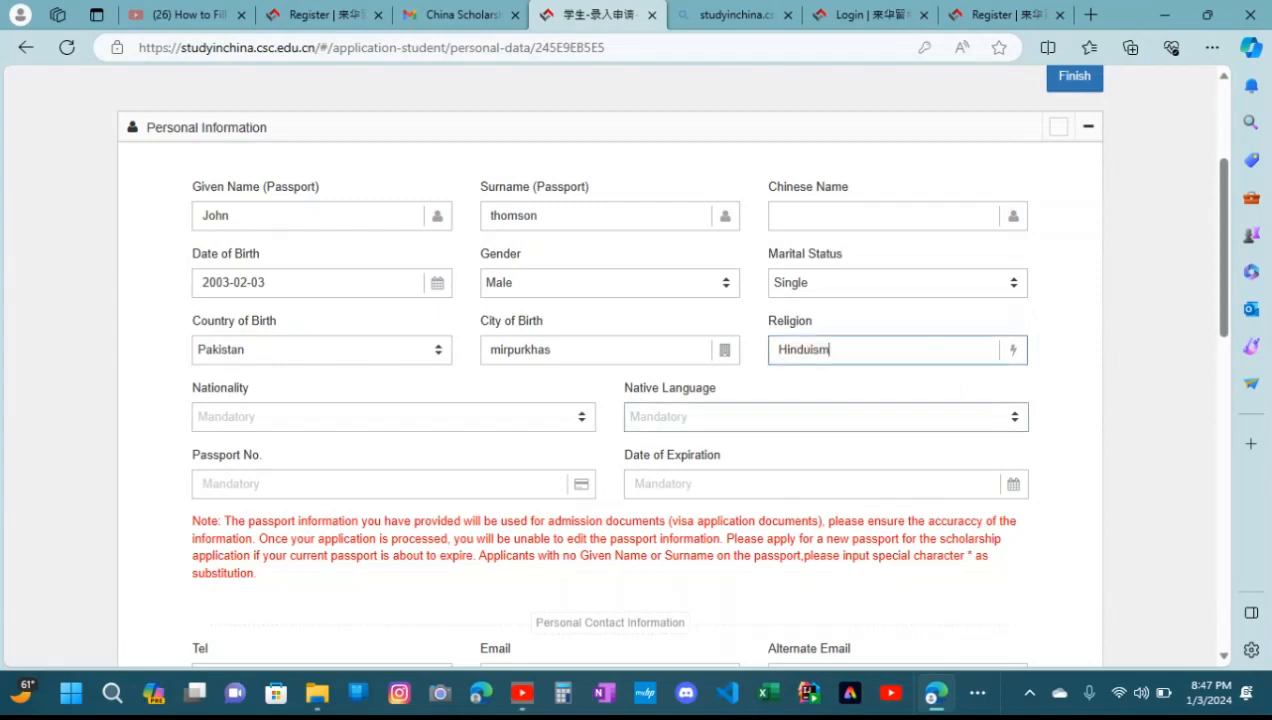
Set the nationality to Pakistan and the native language to Urdu
{"action": "left_click", "coordinate": [393, 417]}
{"action": "type", "text": "paki"}
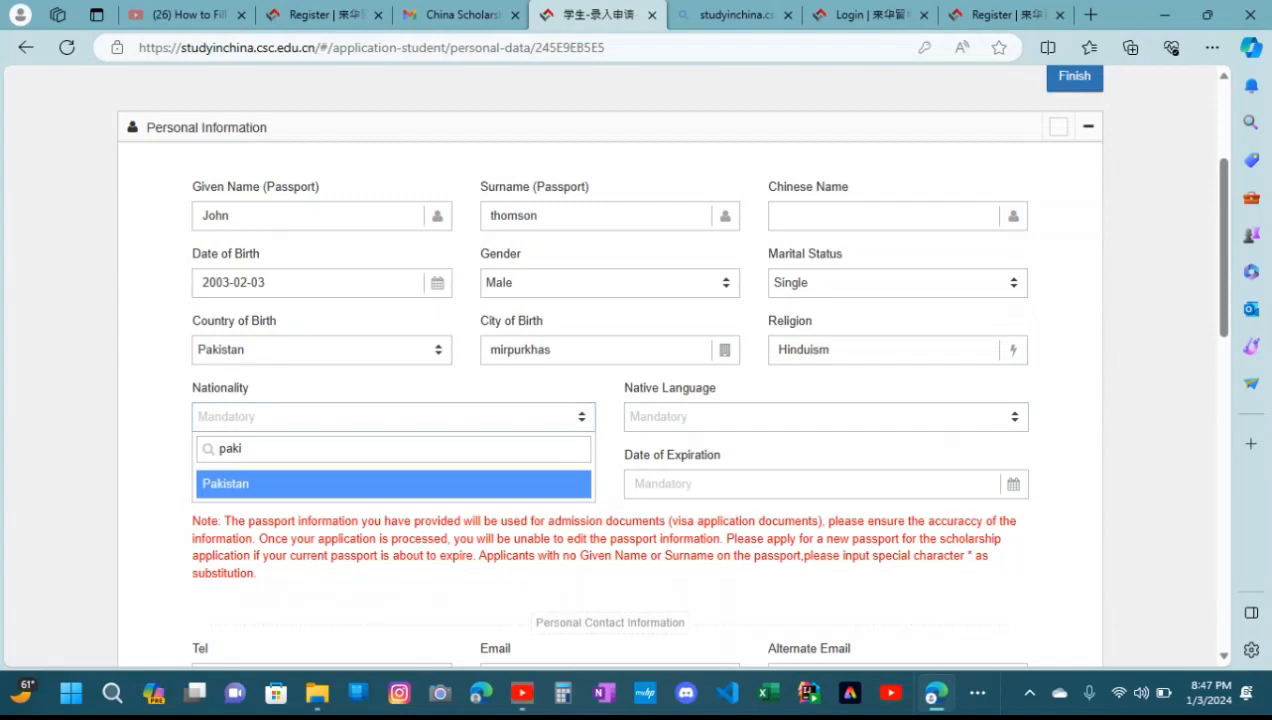
{"action": "key", "text": "Return"}
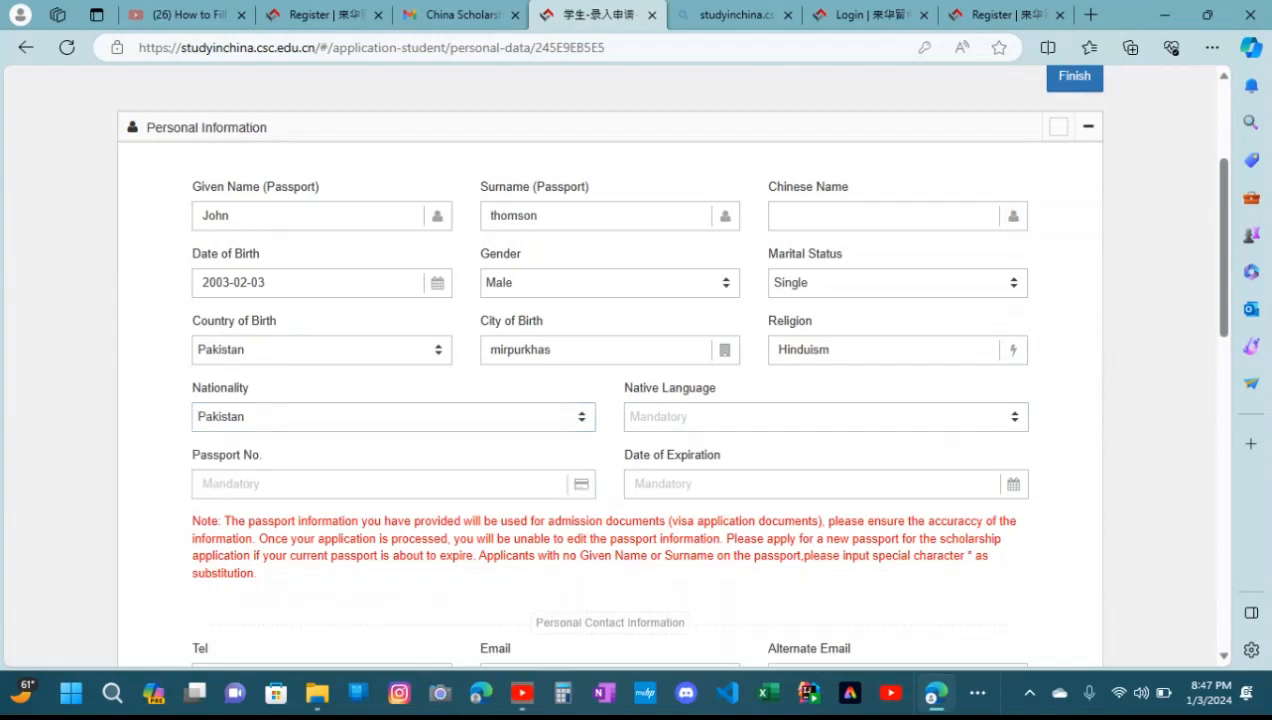
{"action": "left_click", "coordinate": [825, 417]}
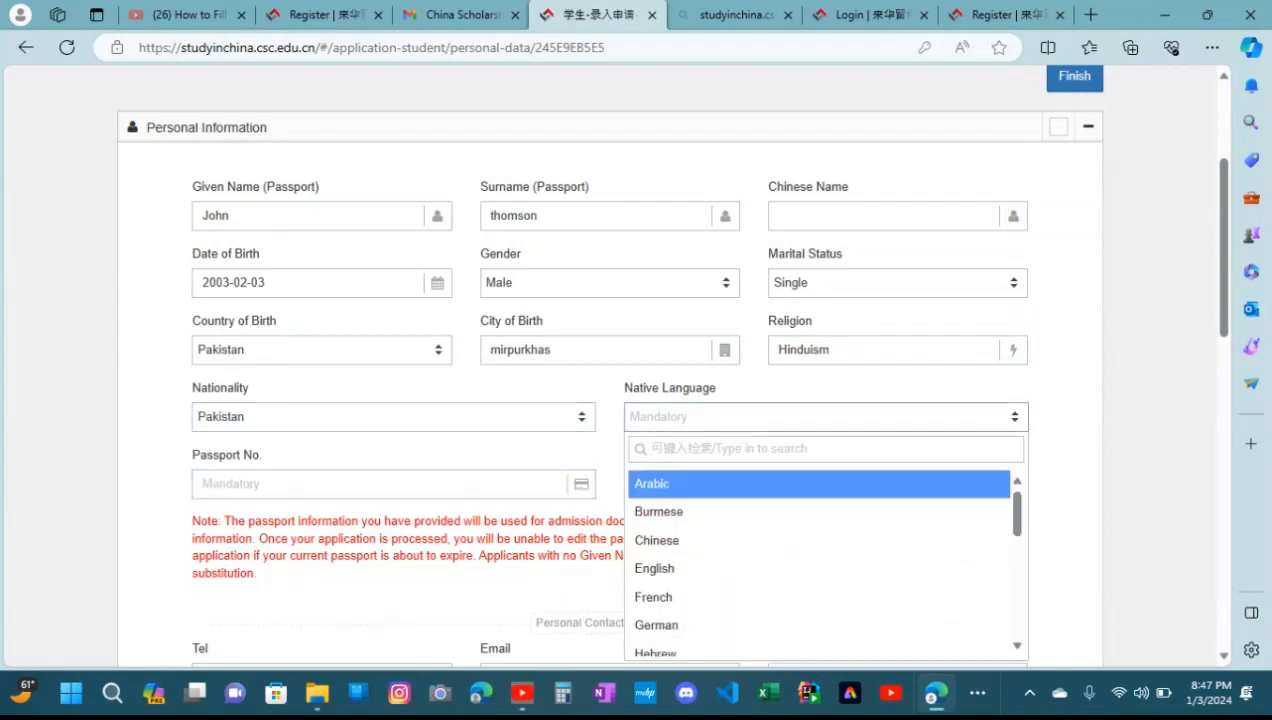
{"action": "type", "text": "urd"}
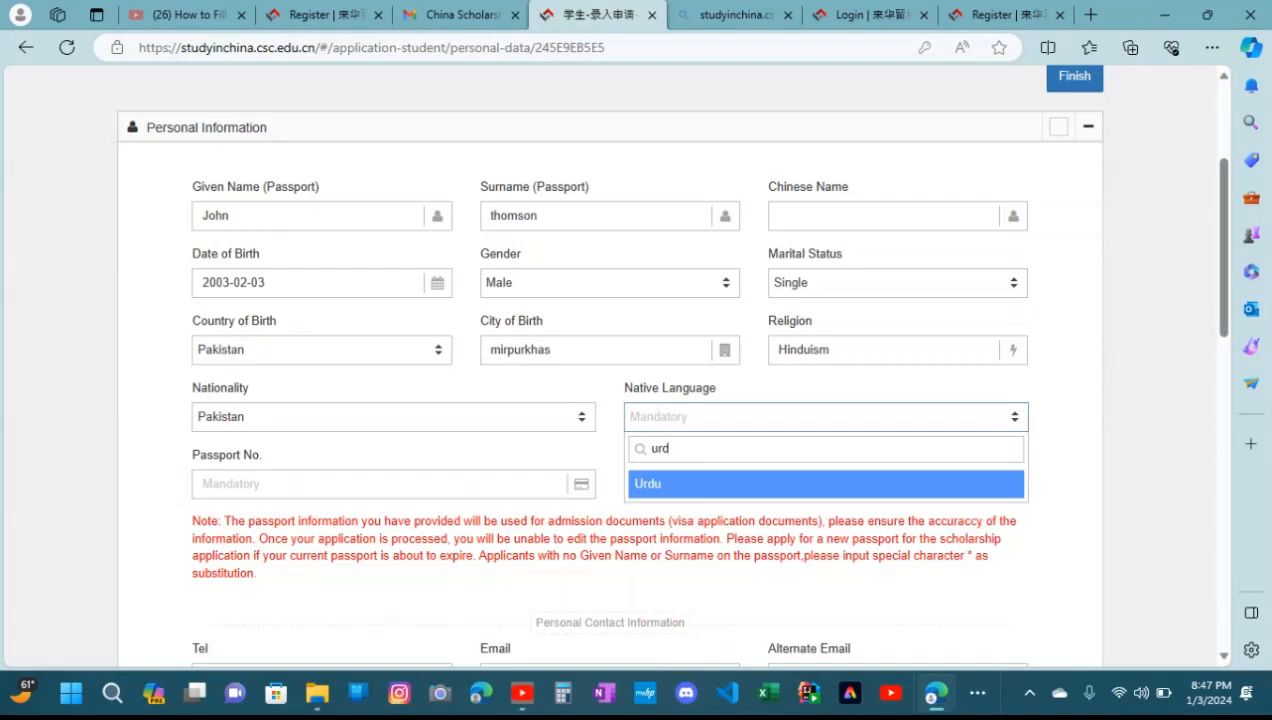
{"action": "key", "text": "Return"}
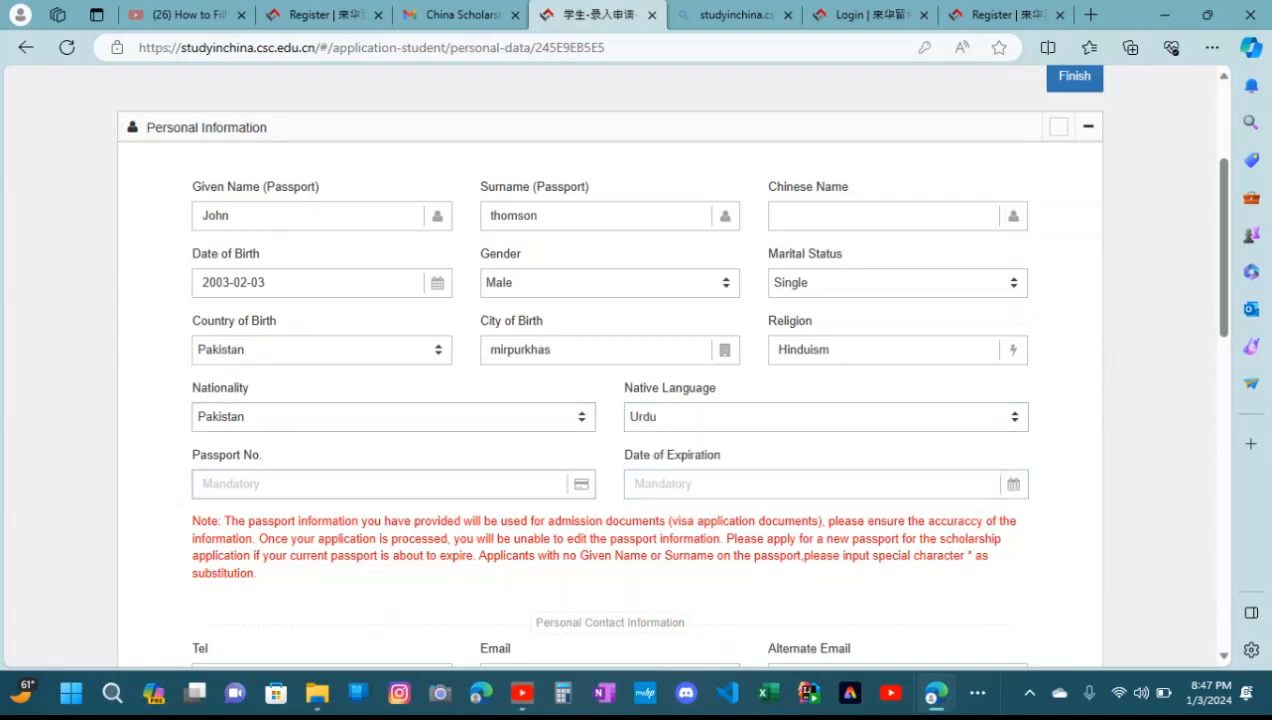
Enter the applicant's passport number and set the passport's date of expiration to 2033-05-04 in the calendar
{"action": "left_click", "coordinate": [380, 484]}
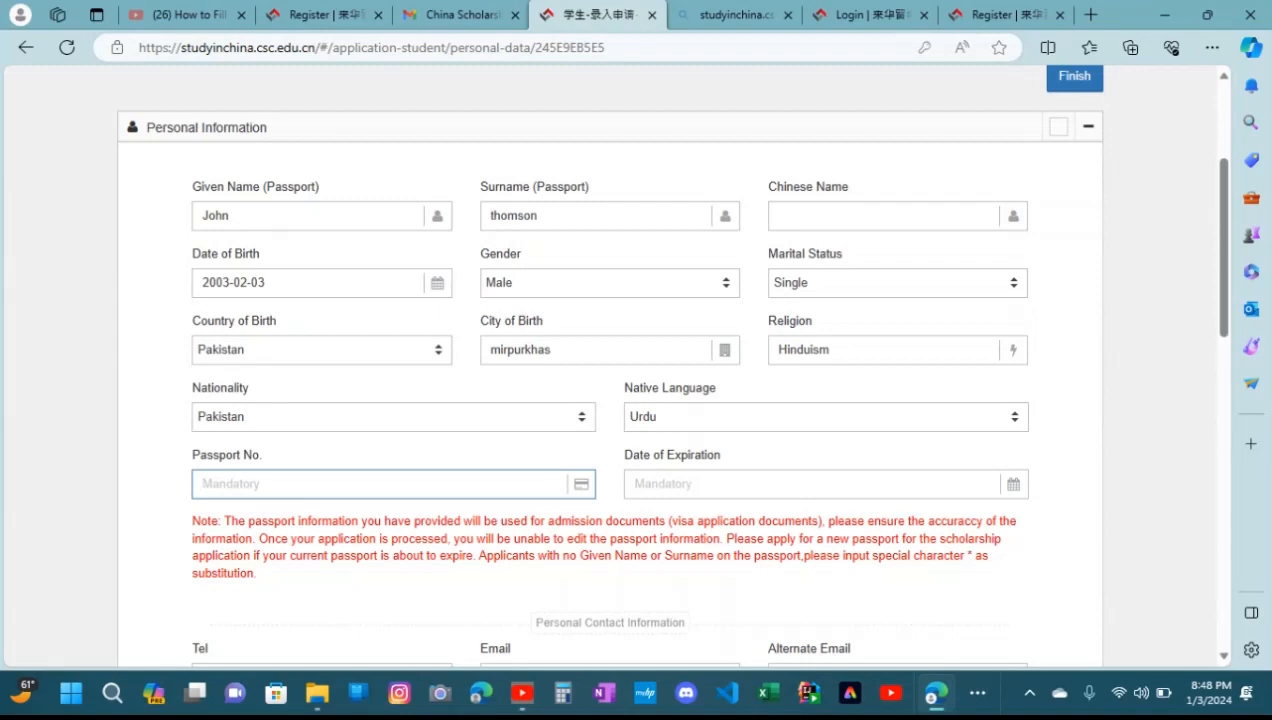
{"action": "left_click", "coordinate": [1013, 483]}
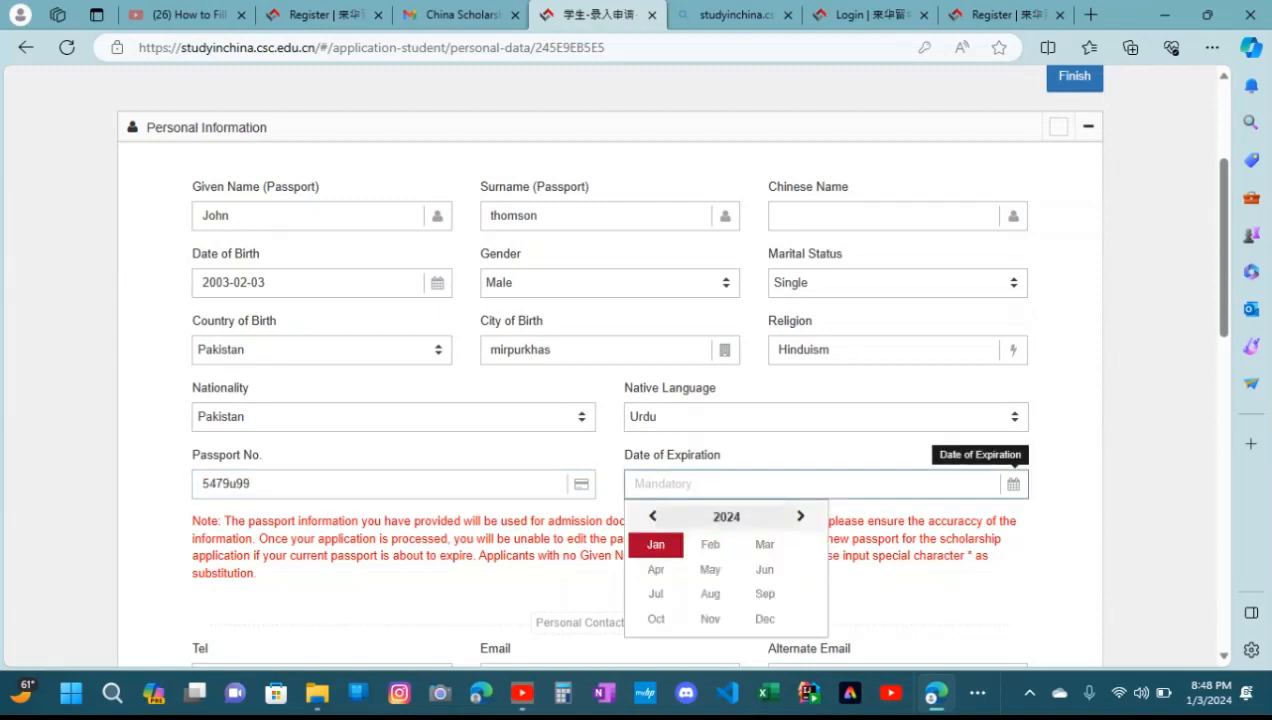
{"action": "left_click", "coordinate": [800, 516]}
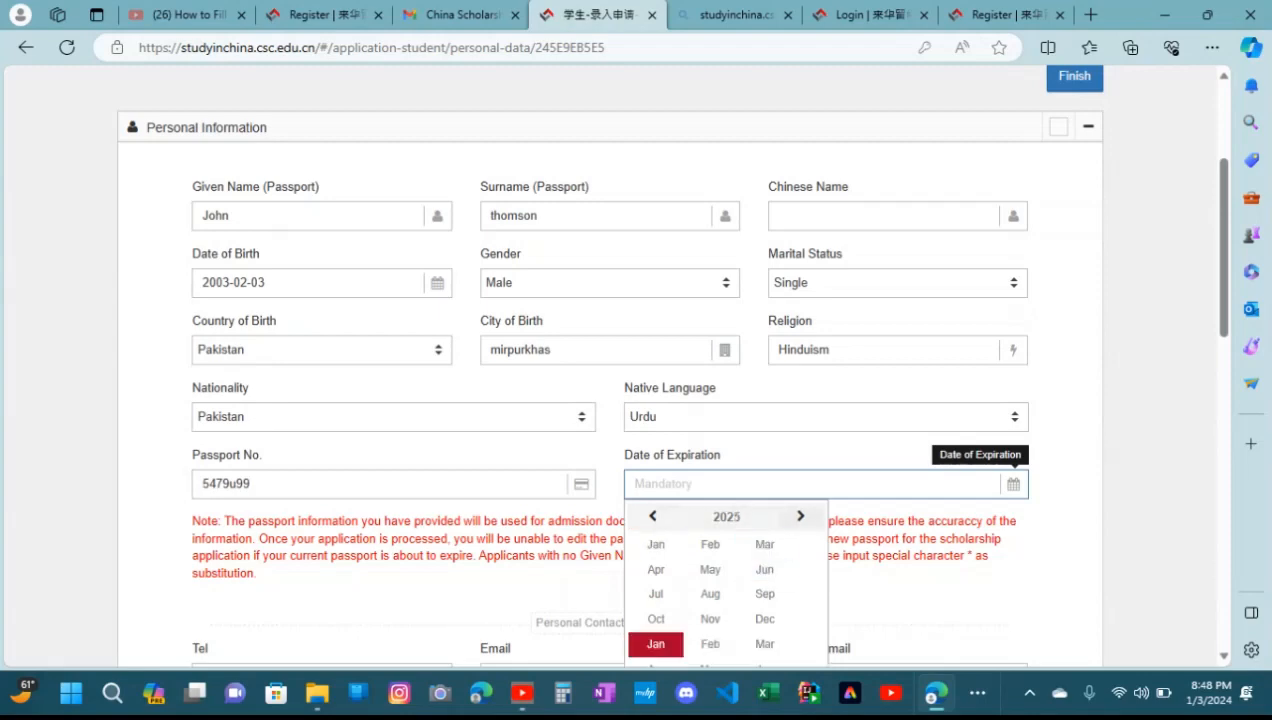
{"action": "left_click", "coordinate": [800, 516]}
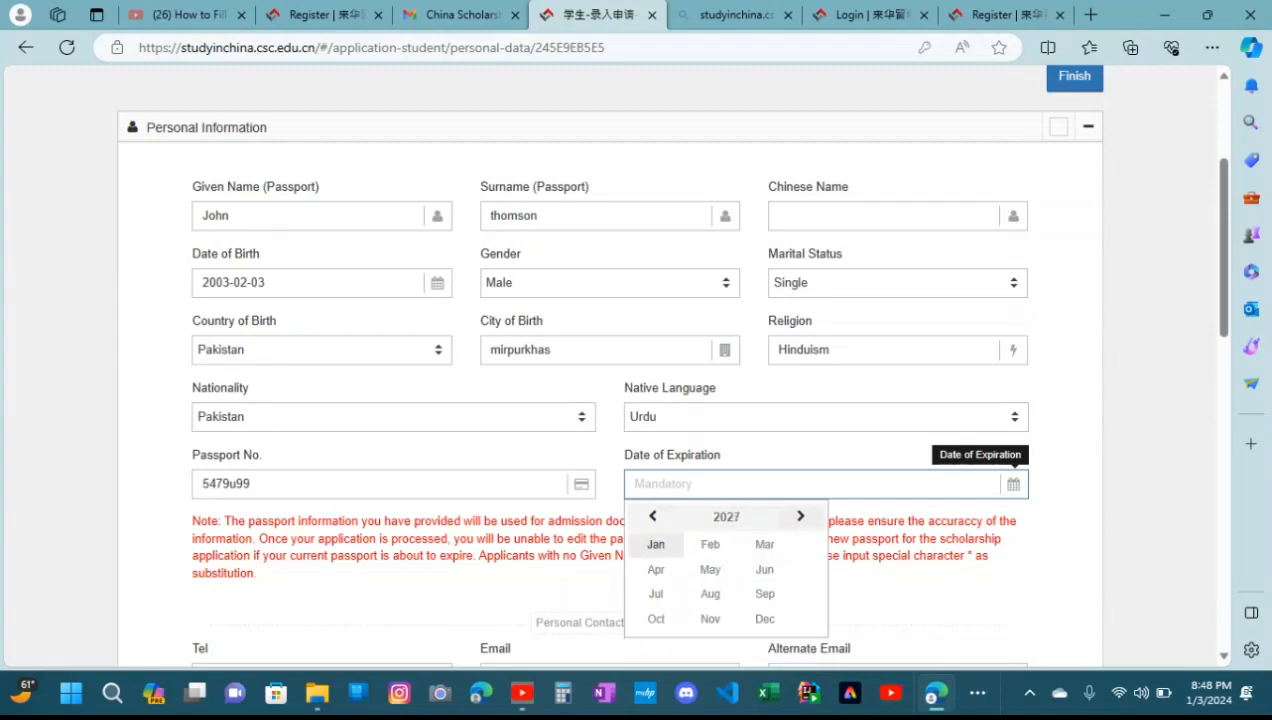
{"action": "left_click", "coordinate": [764, 569]}
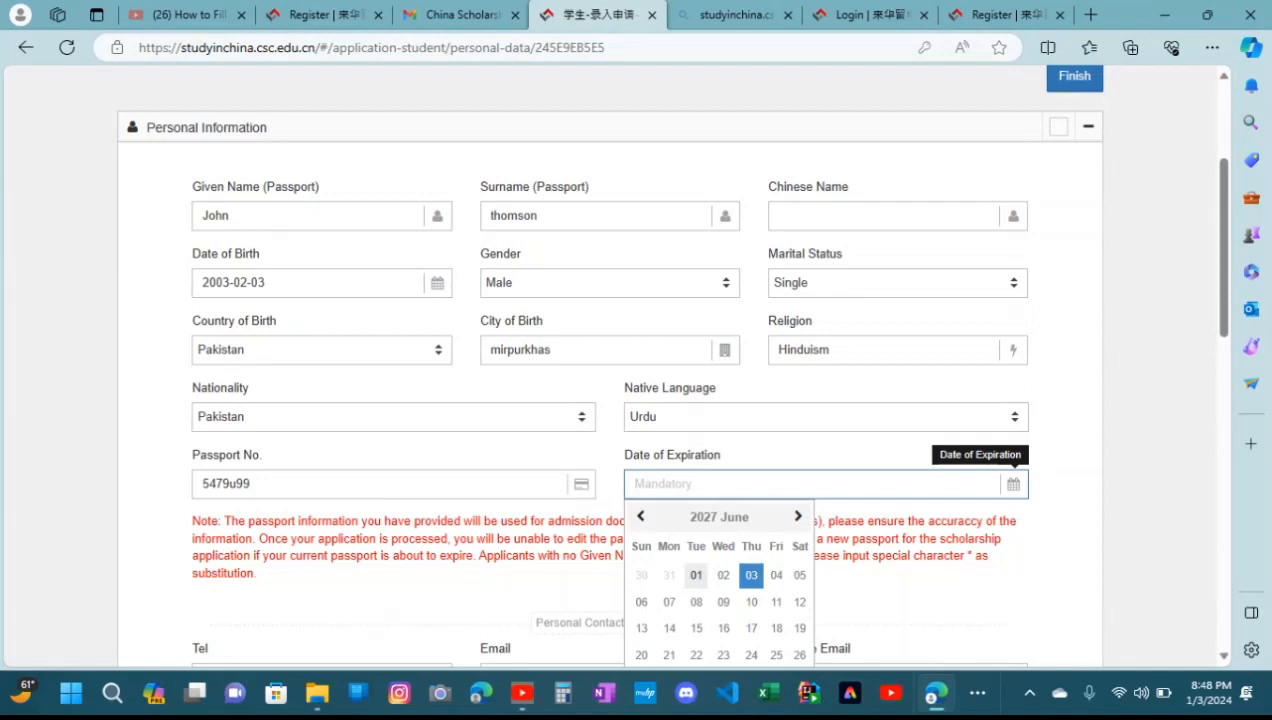
{"action": "left_click", "coordinate": [798, 516]}
{"action": "left_click", "coordinate": [798, 516]}
{"action": "left_click", "coordinate": [798, 516]}
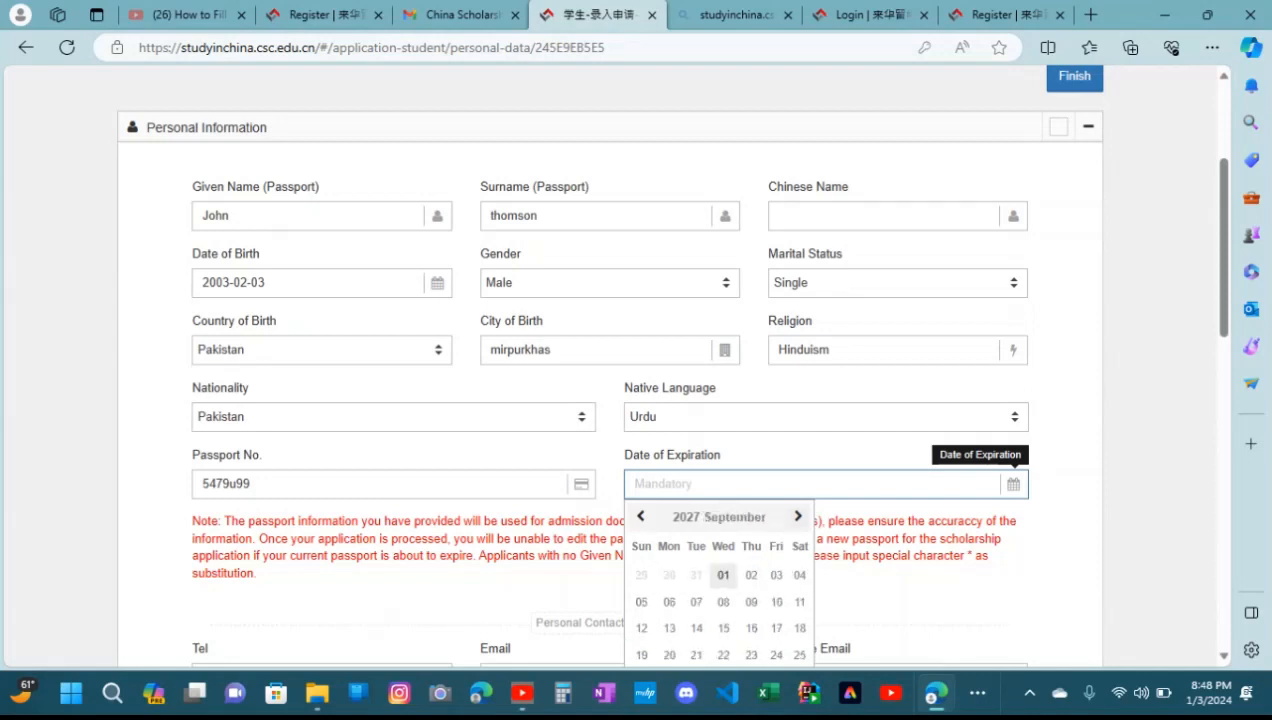
{"action": "left_click", "coordinate": [719, 516]}
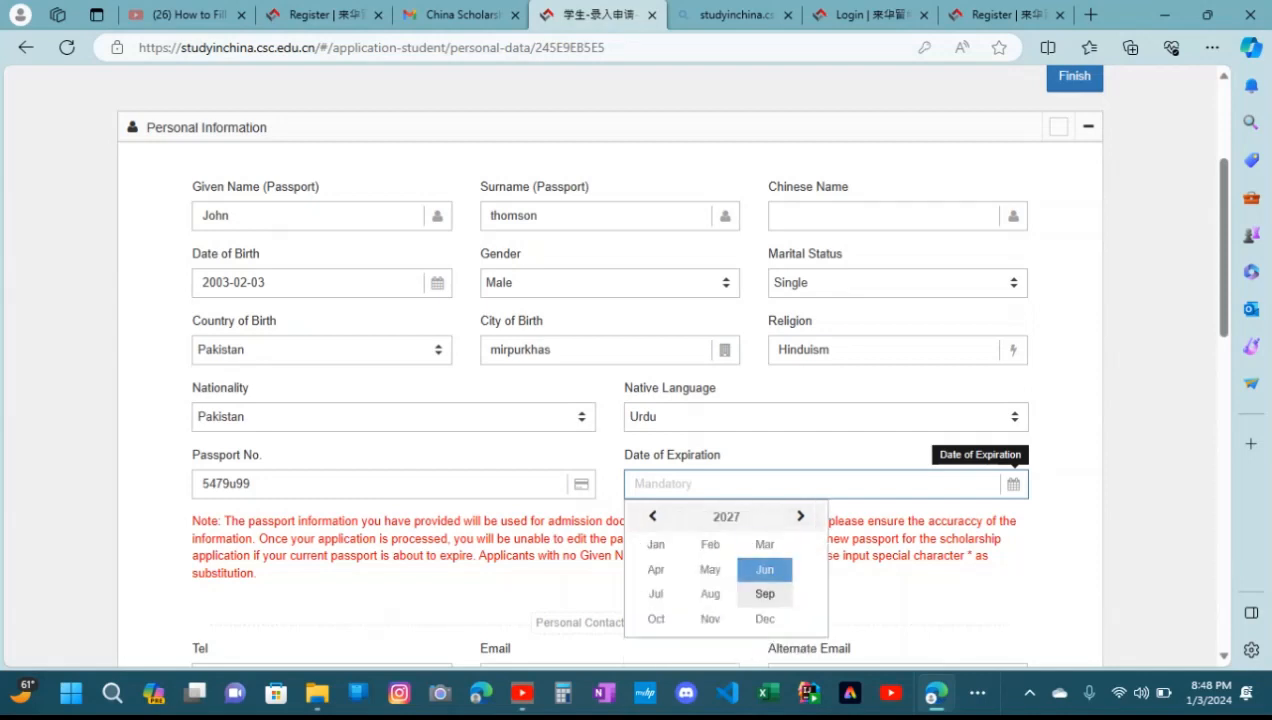
{"action": "left_click", "coordinate": [800, 516]}
{"action": "left_click", "coordinate": [800, 516]}
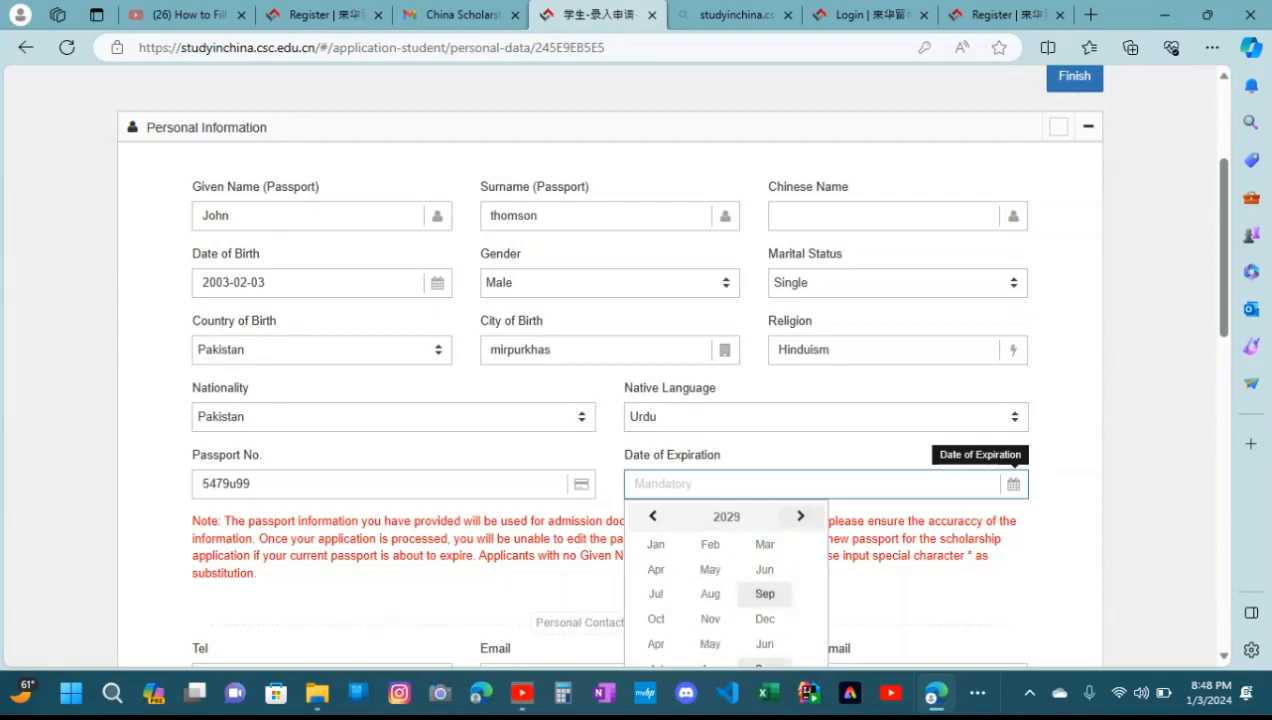
{"action": "left_click", "coordinate": [800, 516]}
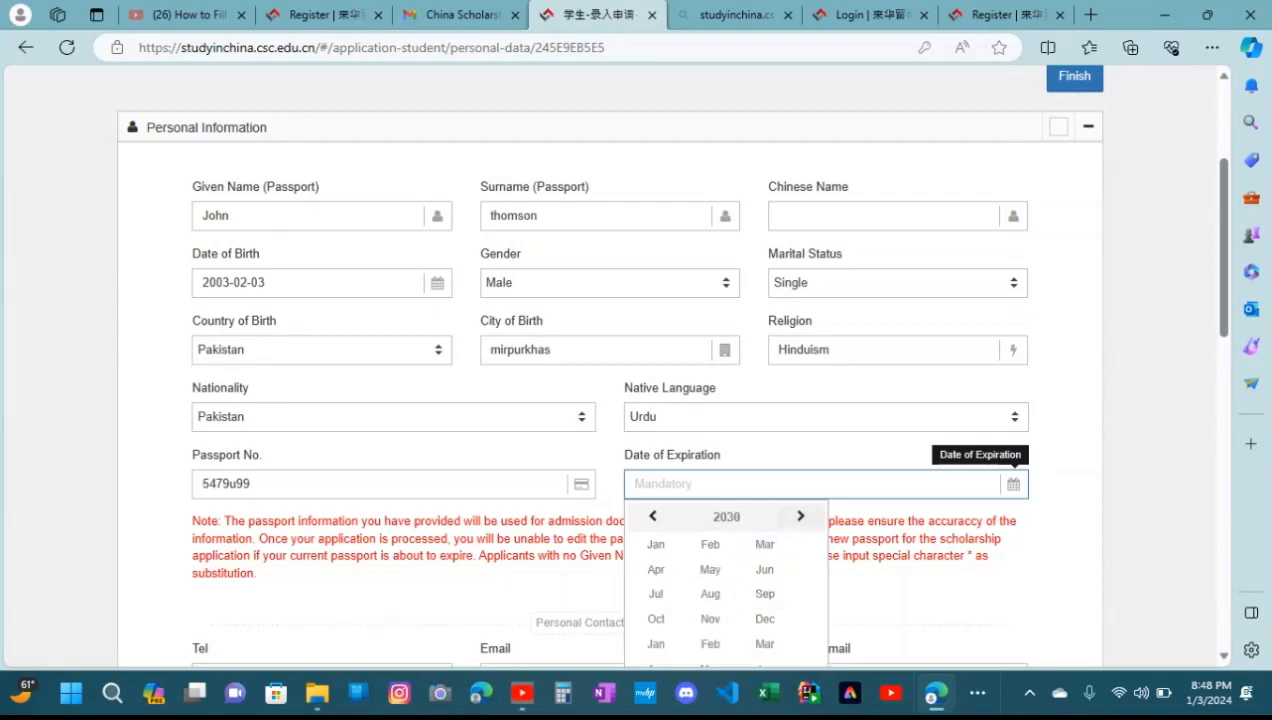
{"action": "left_click", "coordinate": [800, 516]}
{"action": "left_click", "coordinate": [800, 516]}
{"action": "left_click", "coordinate": [800, 516]}
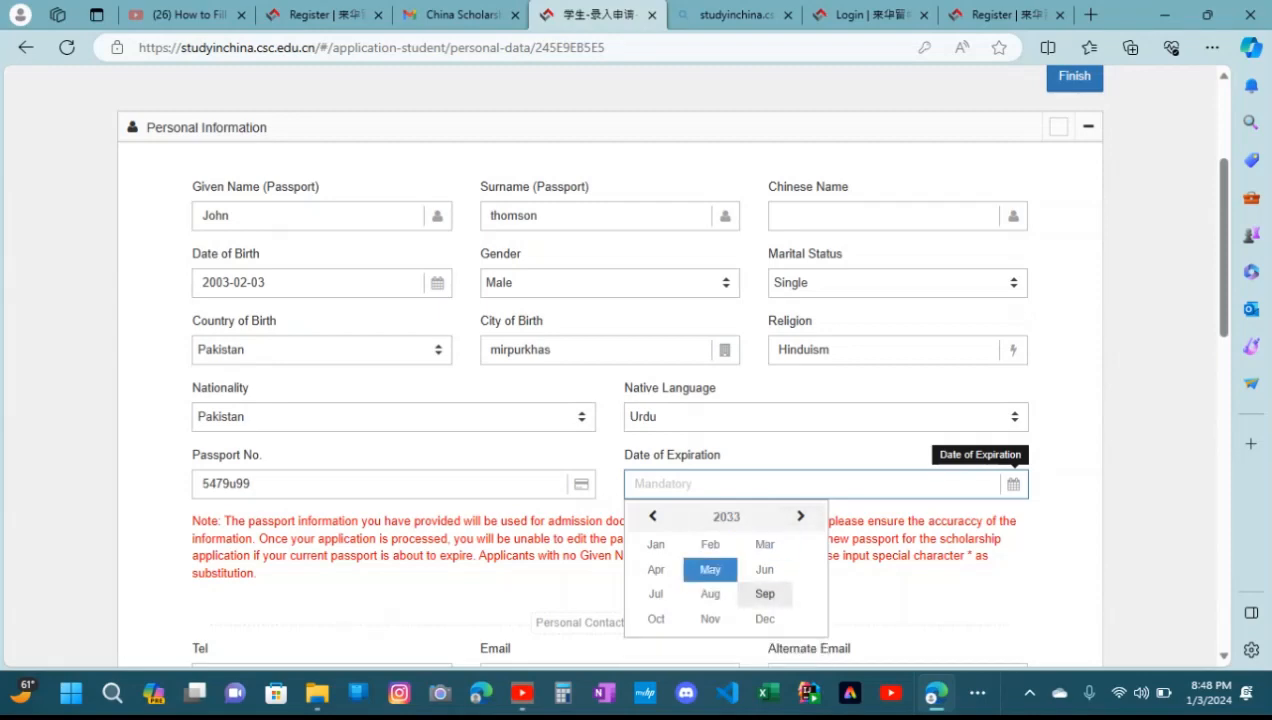
{"action": "left_click", "coordinate": [710, 569]}
{"action": "left_click", "coordinate": [723, 601]}
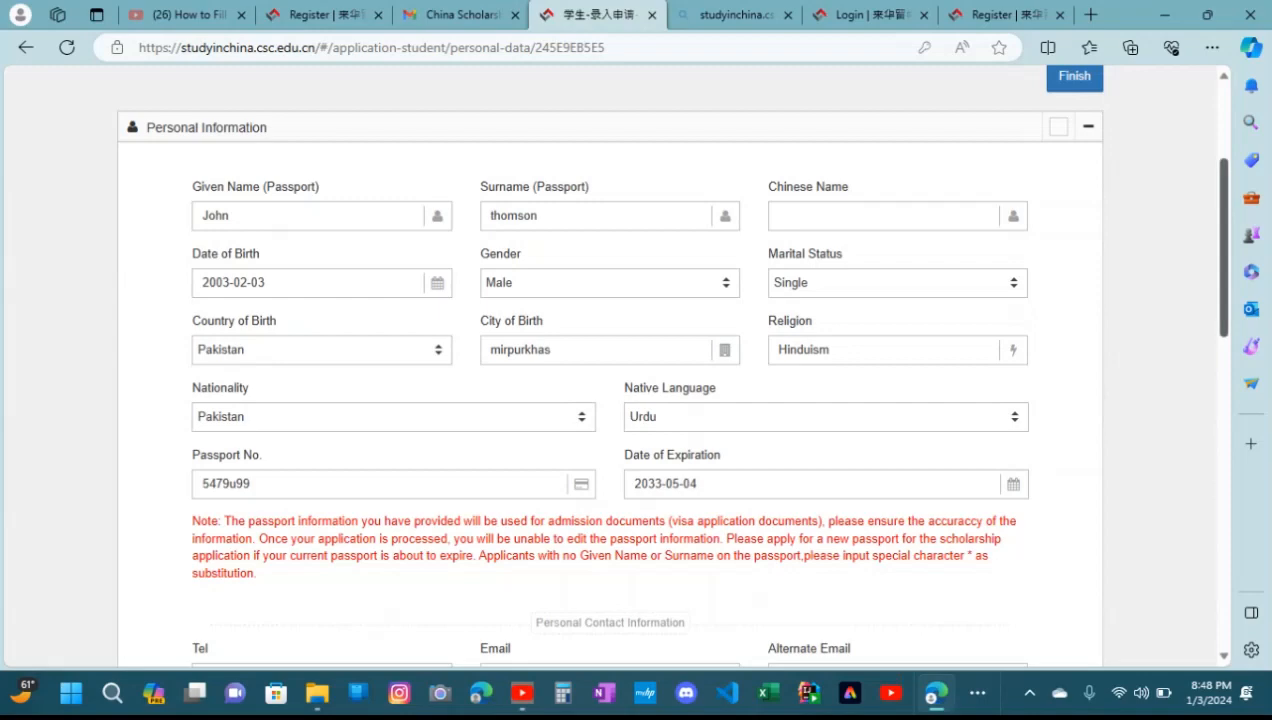
Enter the applicant's telephone number in the Personal Contact Information section
{"action": "scroll", "coordinate": [610, 365], "scroll_direction": "down", "scroll_amount": 5}
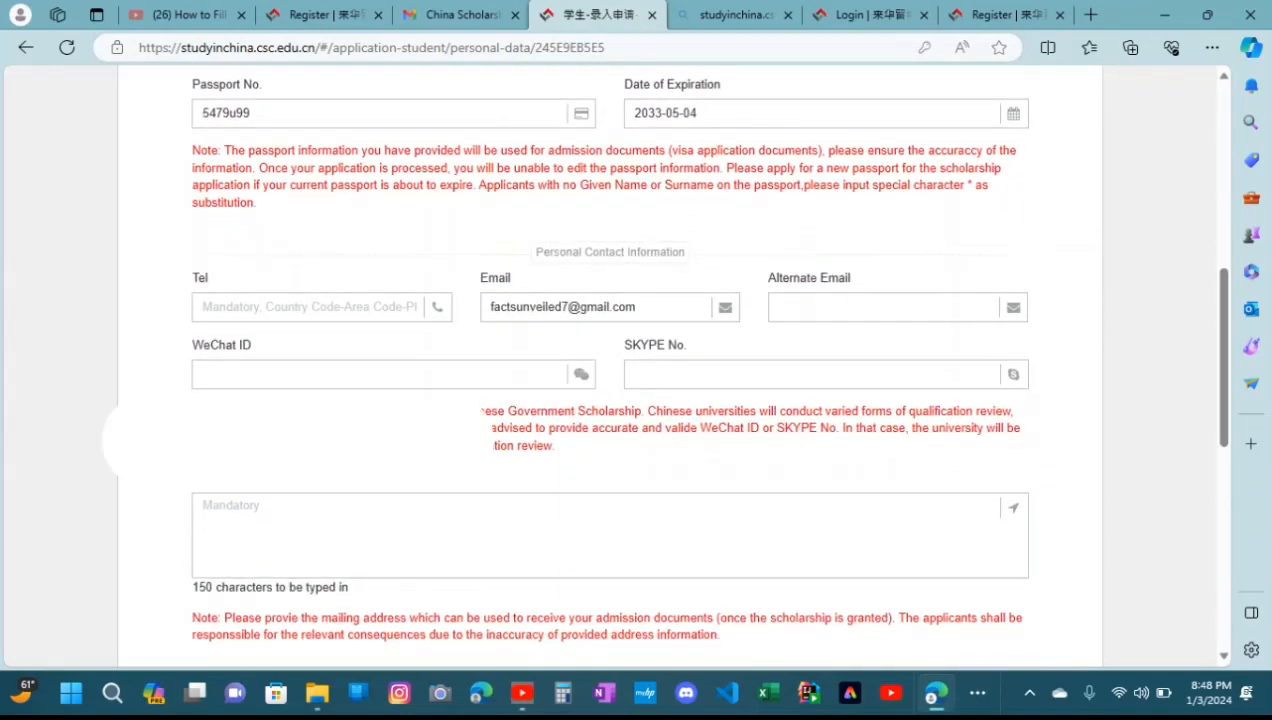
{"action": "left_click", "coordinate": [310, 307]}
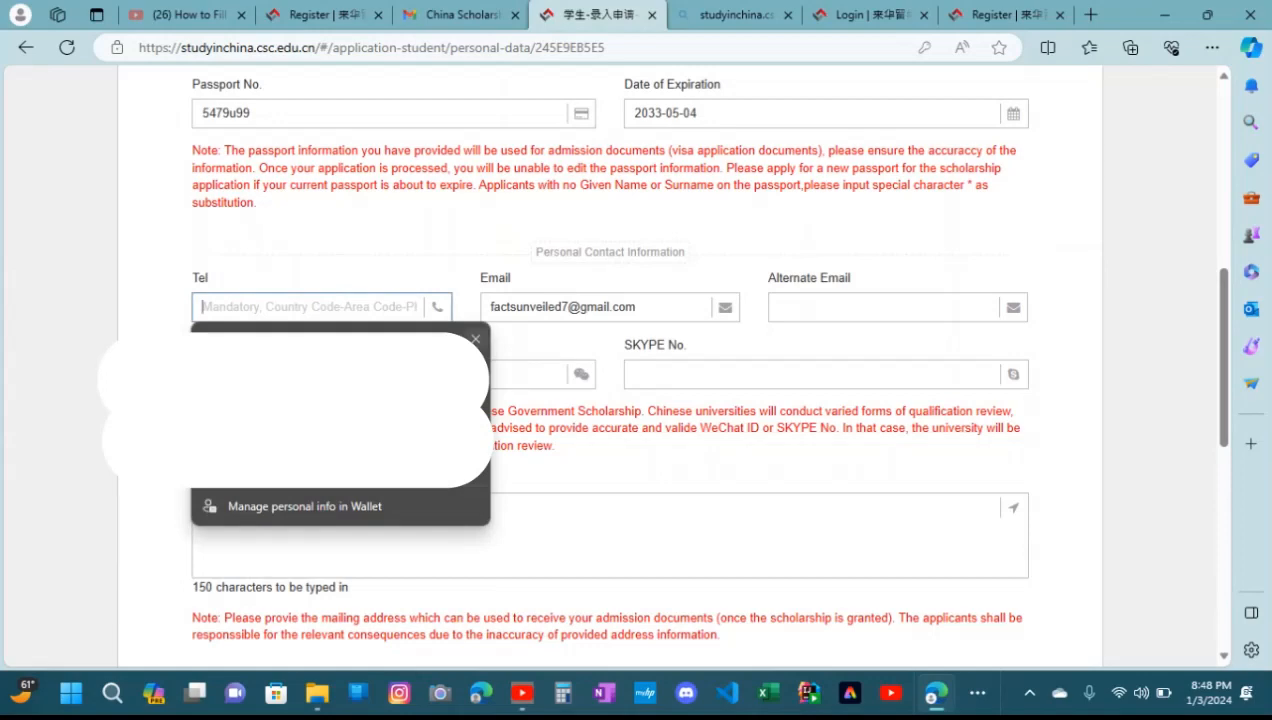
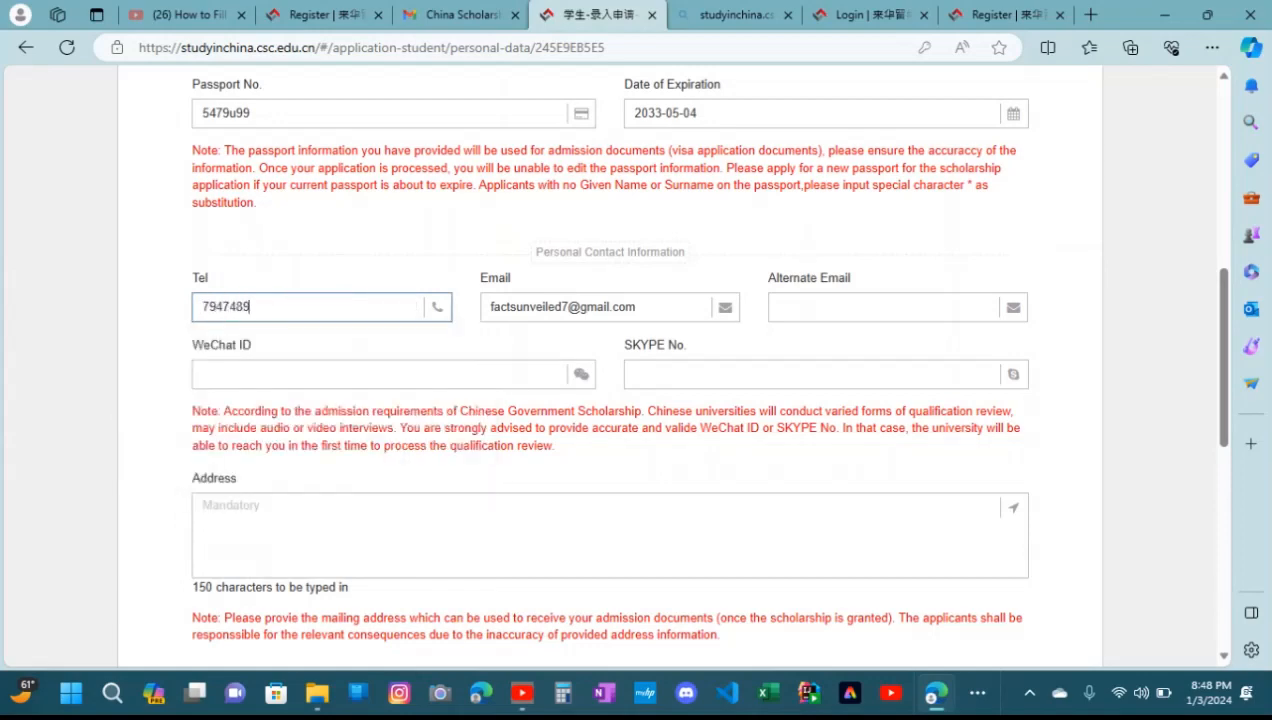
Fill in the applicant's alternate email without using the saved personal info suggestions
{"action": "left_click", "coordinate": [880, 307]}
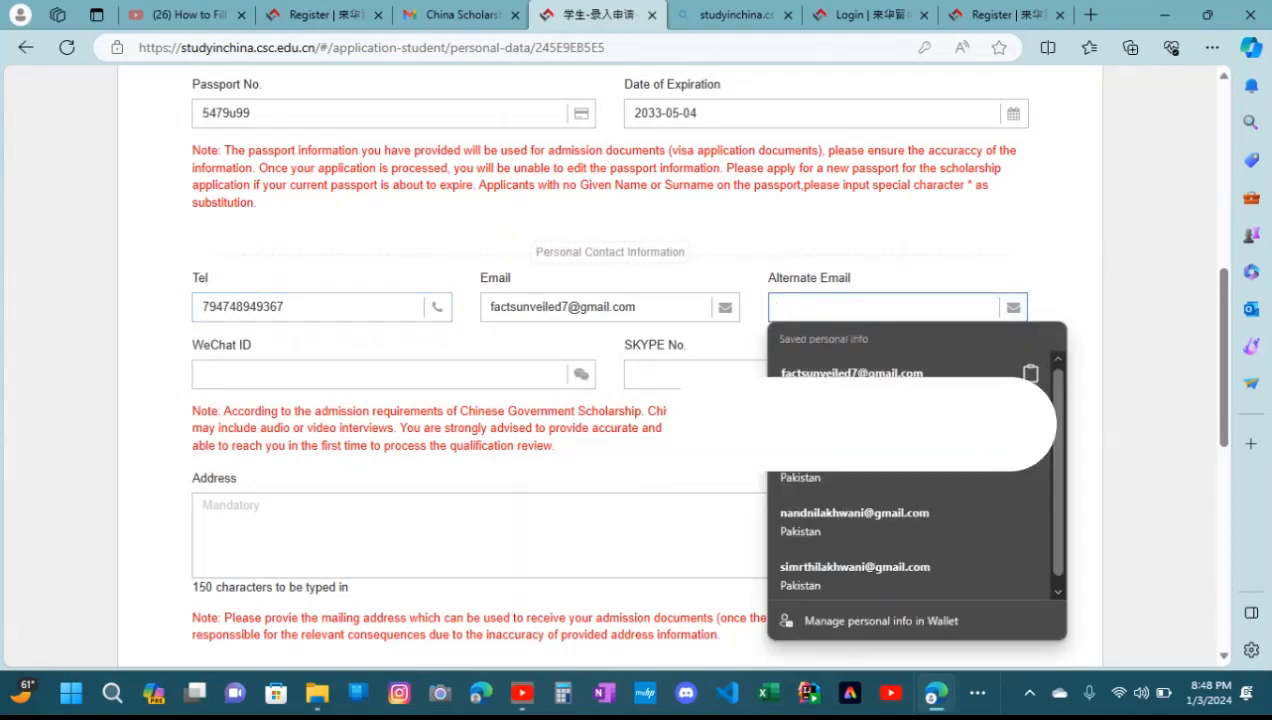
{"action": "left_click", "coordinate": [1051, 339]}
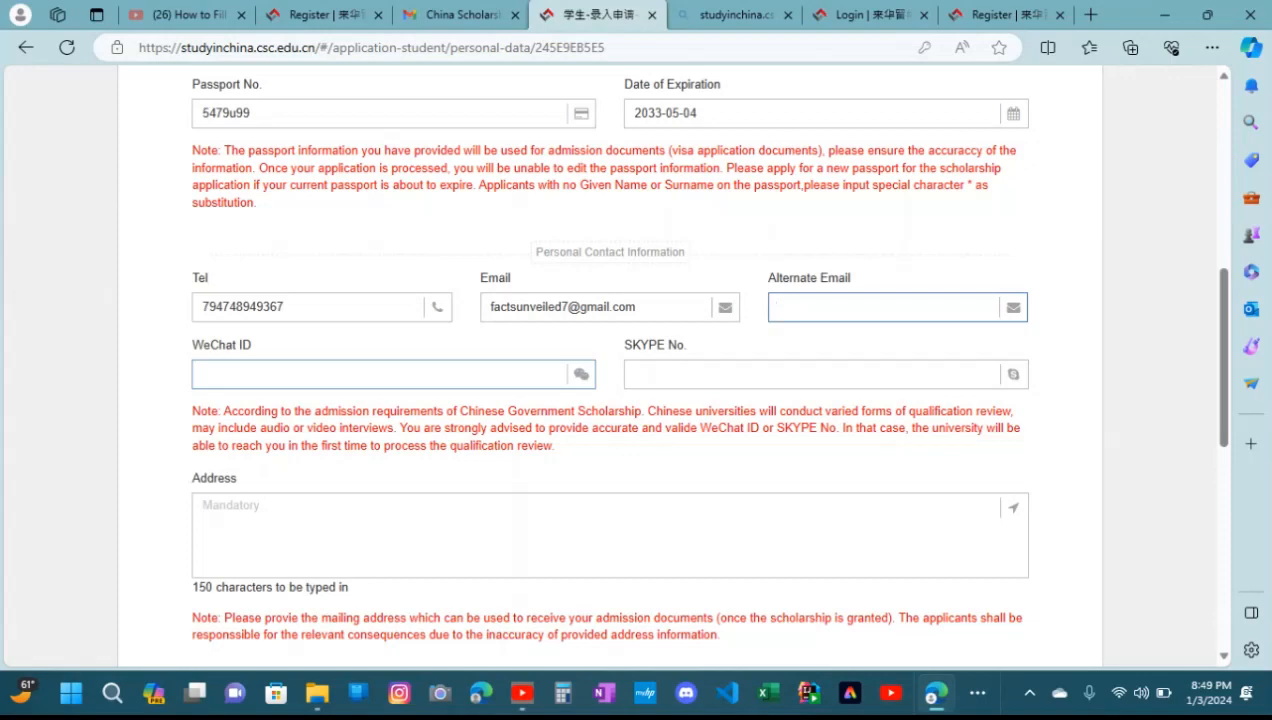
{"action": "type", "text": "yirhrj"}
Fill in the applicant's WeChat ID and SKYPE No. in the personal contact information
{"action": "left_click", "coordinate": [378, 374]}
{"action": "type", "text": "jiejirjifjijejej"}
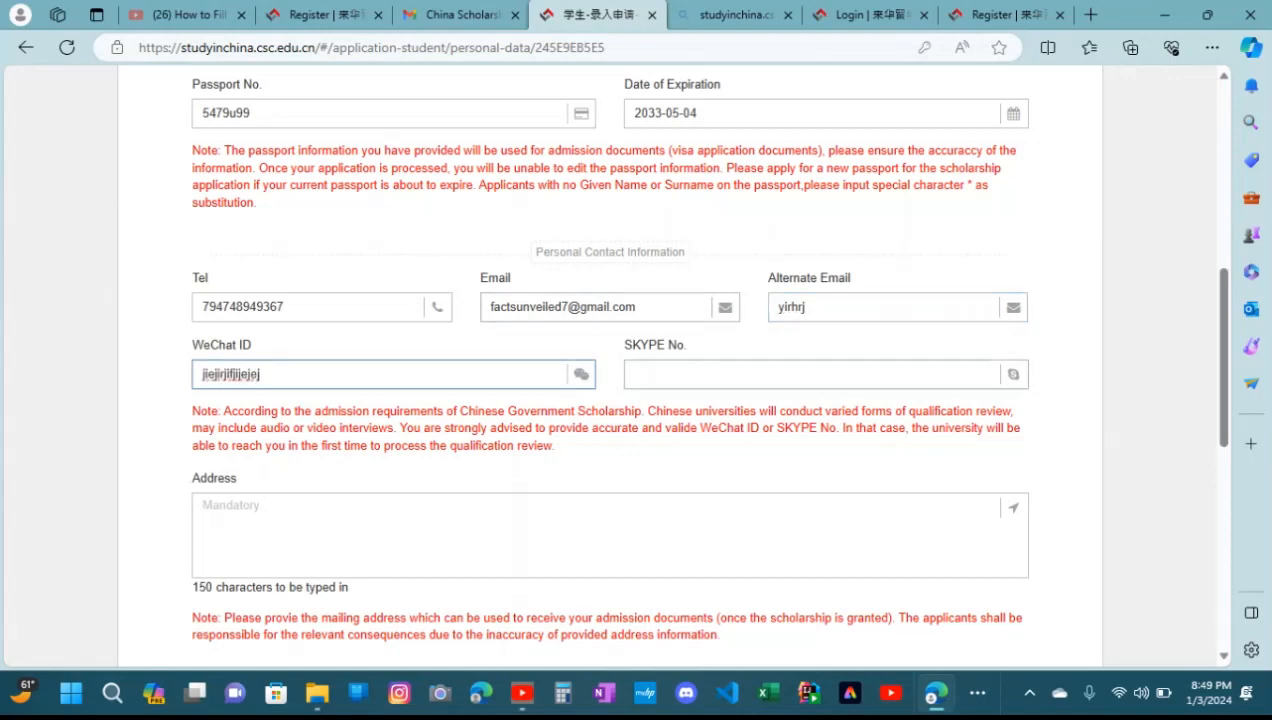
{"action": "left_click", "coordinate": [811, 374]}
{"action": "type", "text": "oh"}
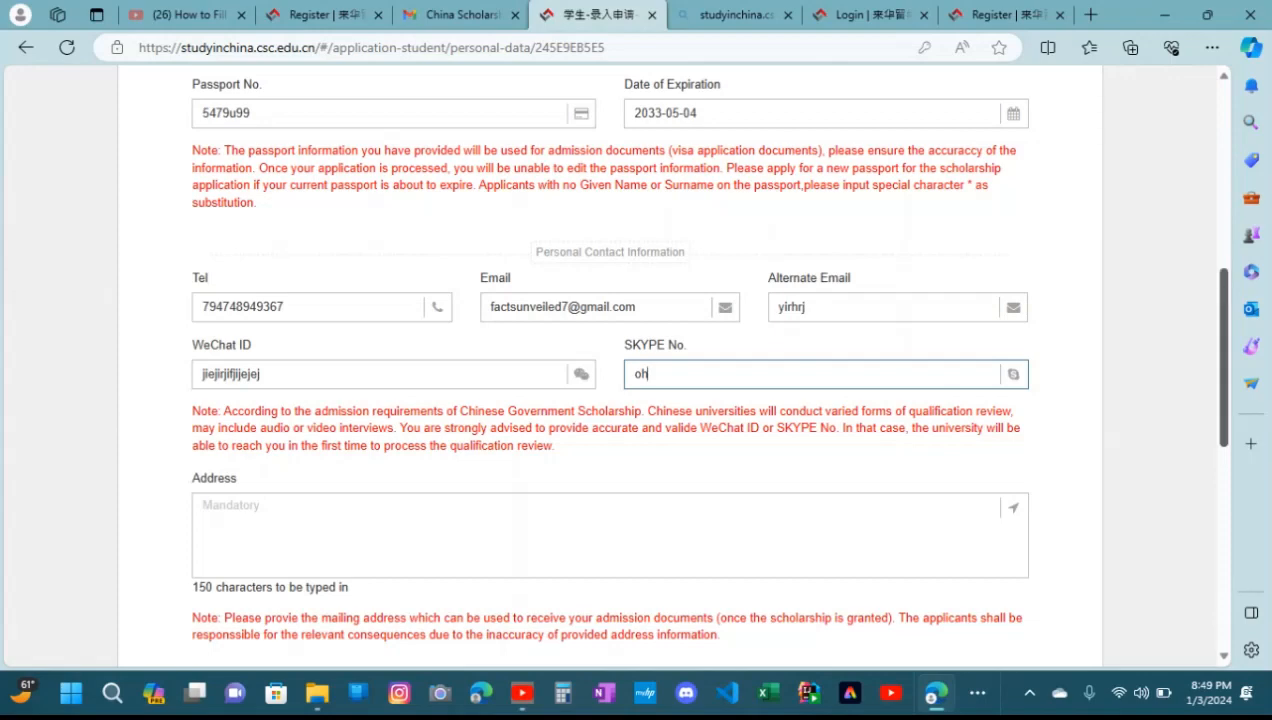
Enter the applicant's mailing address in the Personal Contact Information section
{"action": "scroll", "coordinate": [610, 365], "scroll_direction": "down", "scroll_amount": 3}
{"action": "left_click", "coordinate": [606, 268]}
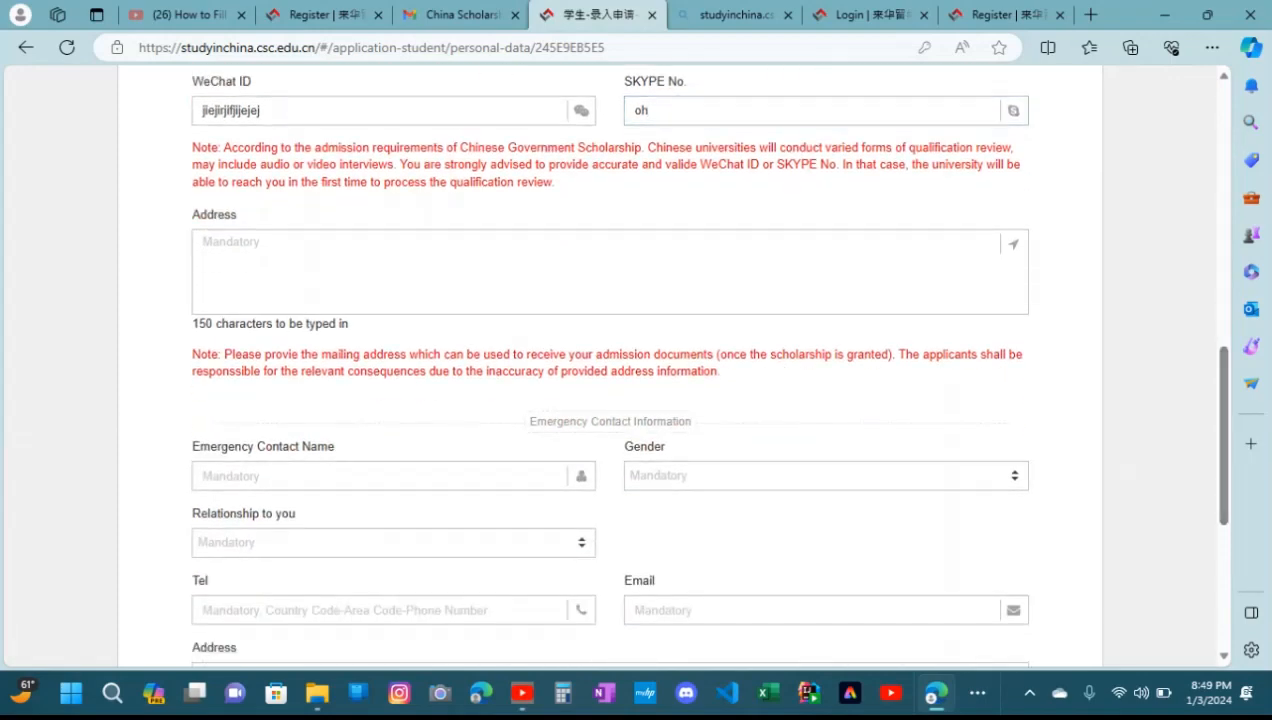
{"action": "type", "text": "hy"}
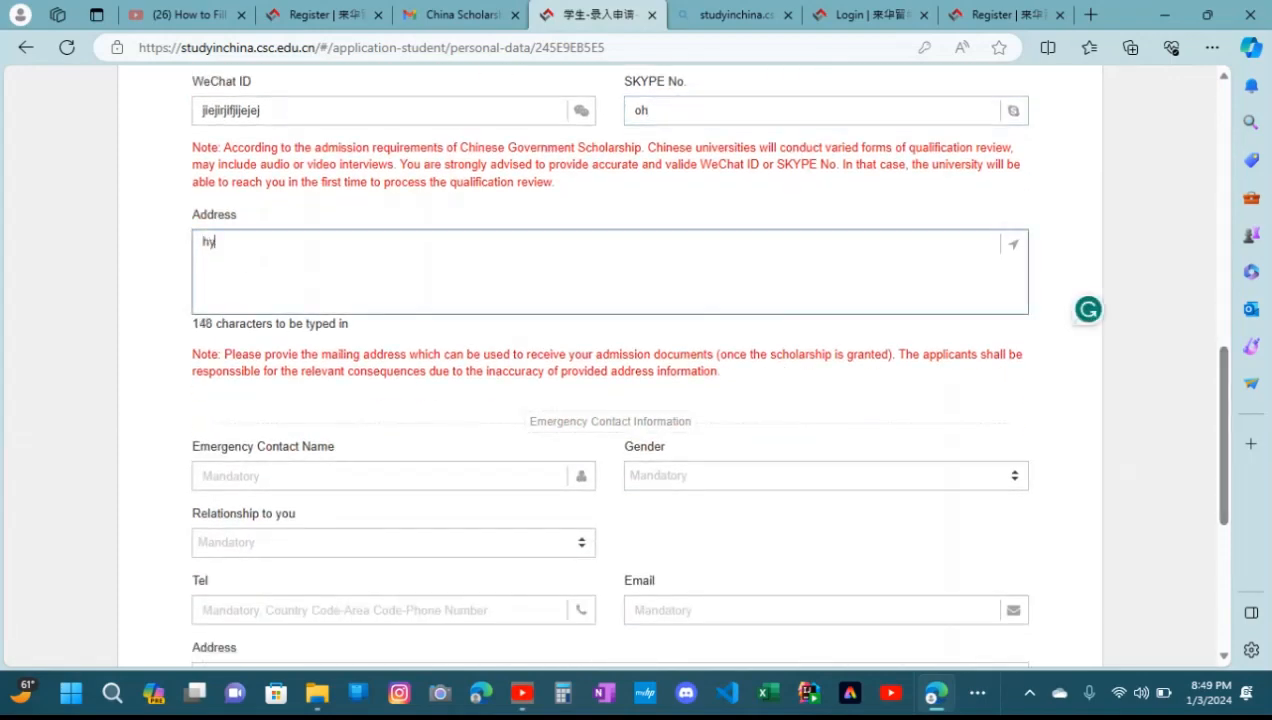
{"action": "type", "text": "yd"}
{"action": "key", "text": "BackSpace"}
{"action": "key", "text": "BackSpace"}
{"action": "key", "text": "BackSpace"}
{"action": "key", "text": "BackSpace"}
{"action": "type", "text": "mirp"}
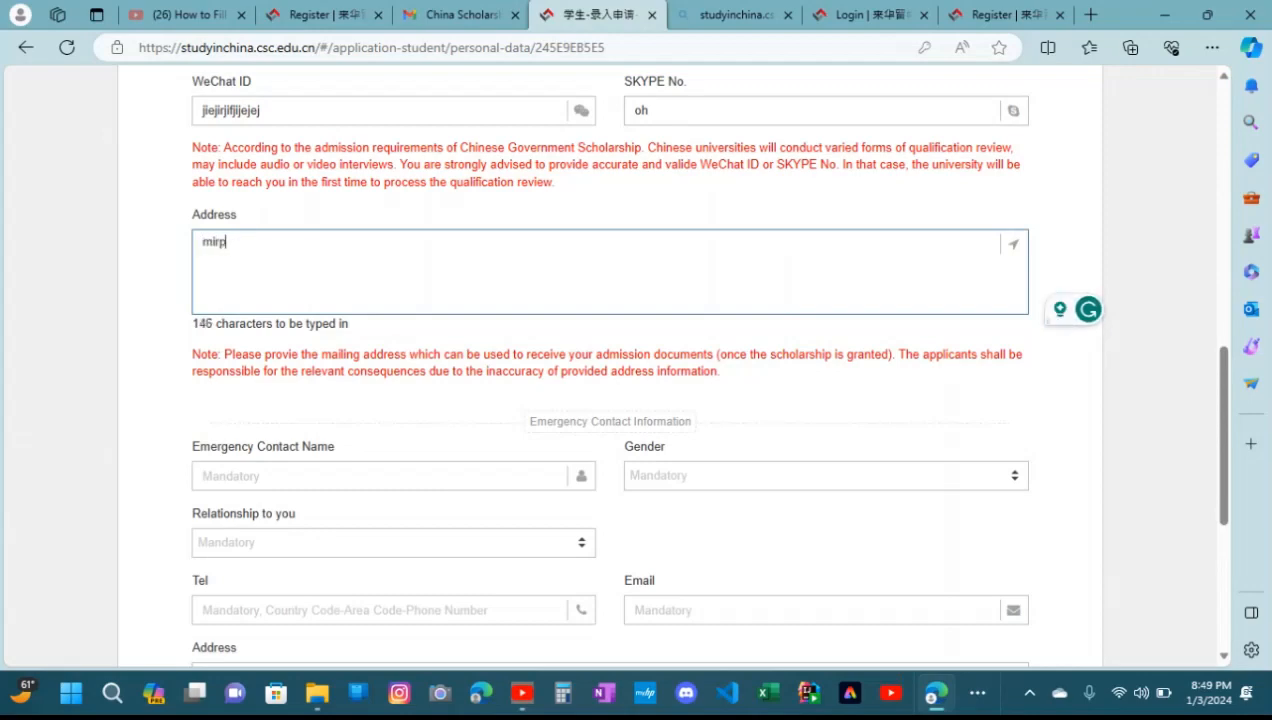
{"action": "type", "text": "urkhas sa"}
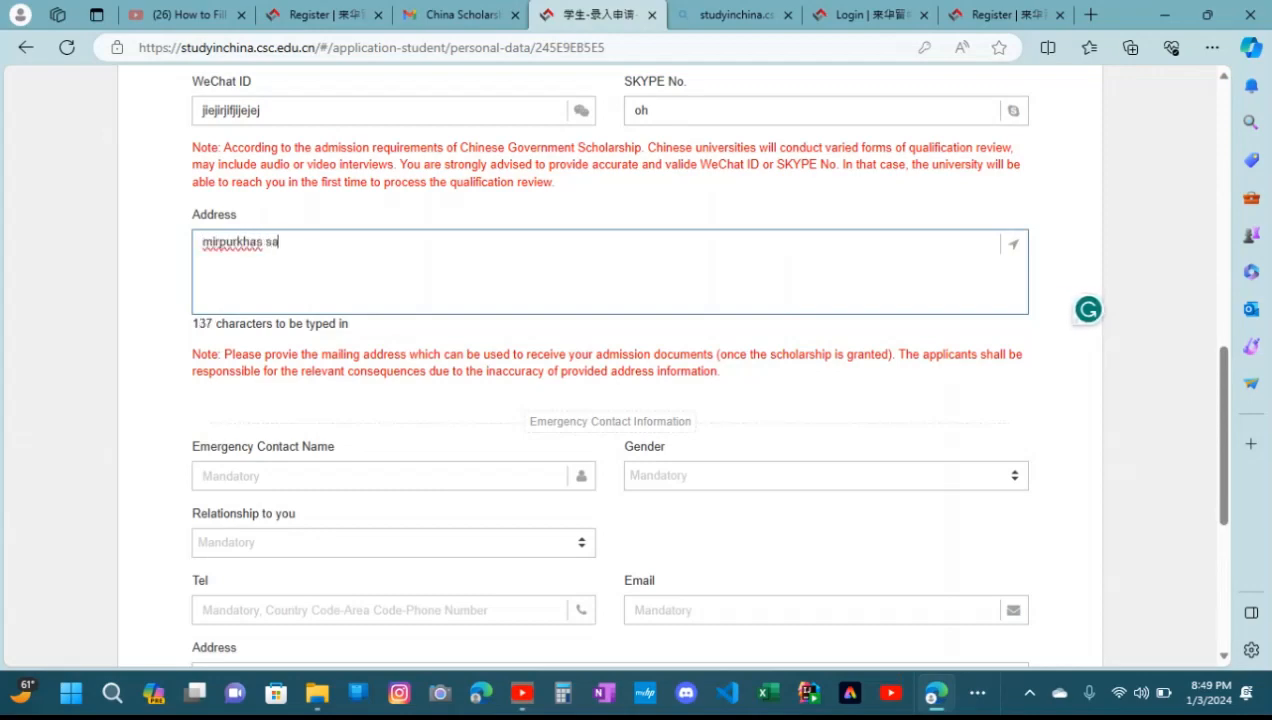
{"action": "type", "text": "teelite t"}
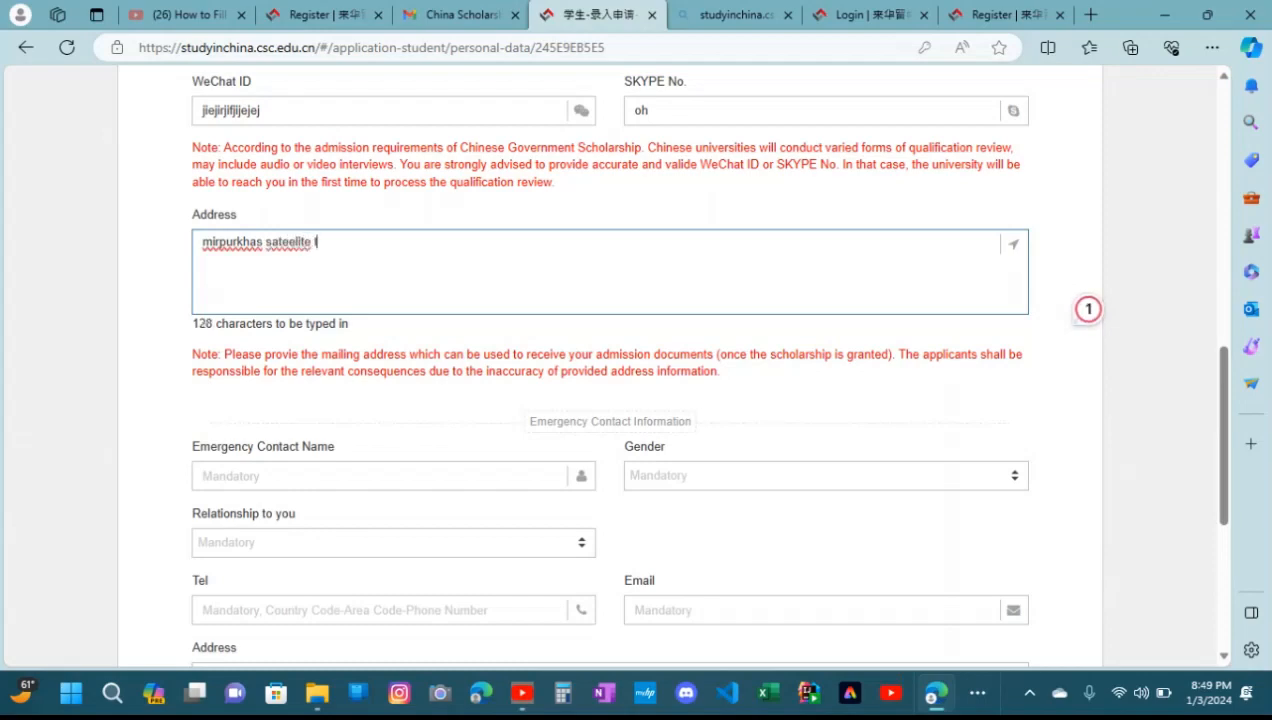
{"action": "type", "text": "own"}
Enter the emergency contact's name and set the contact's gender to Male
{"action": "scroll", "coordinate": [610, 360], "scroll_direction": "down", "scroll_amount": 1}
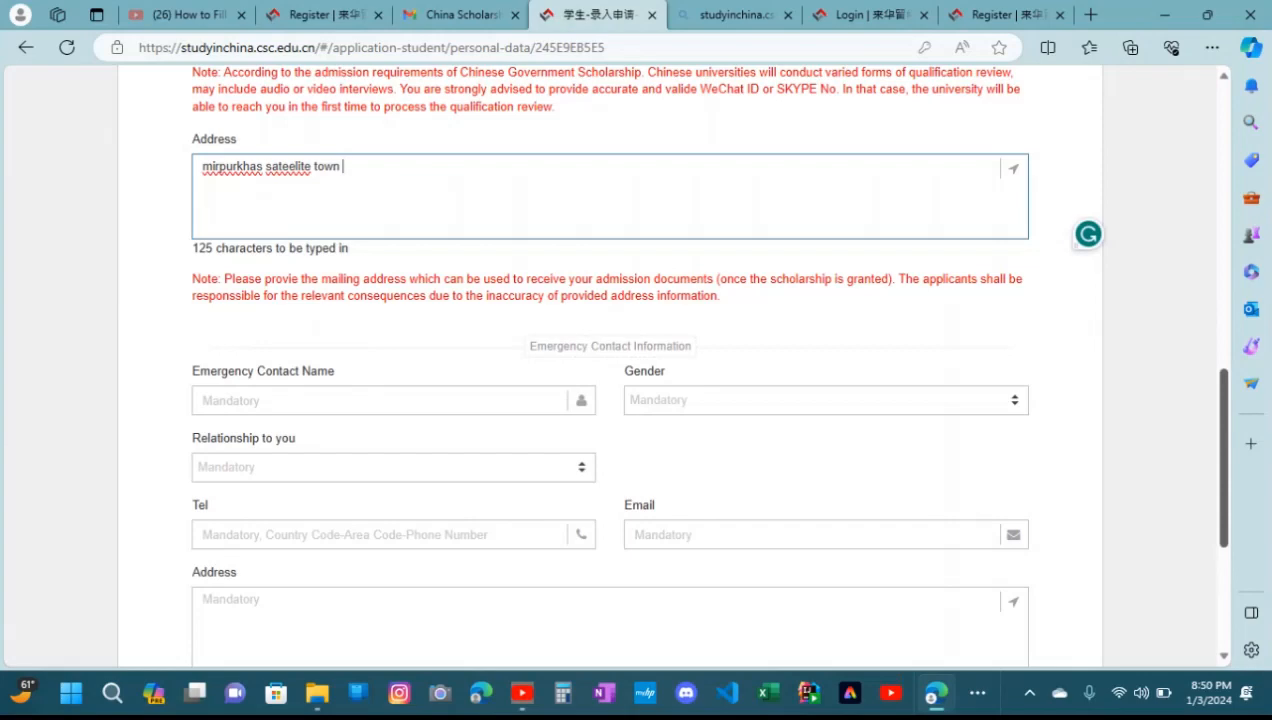
{"action": "left_click", "coordinate": [384, 401]}
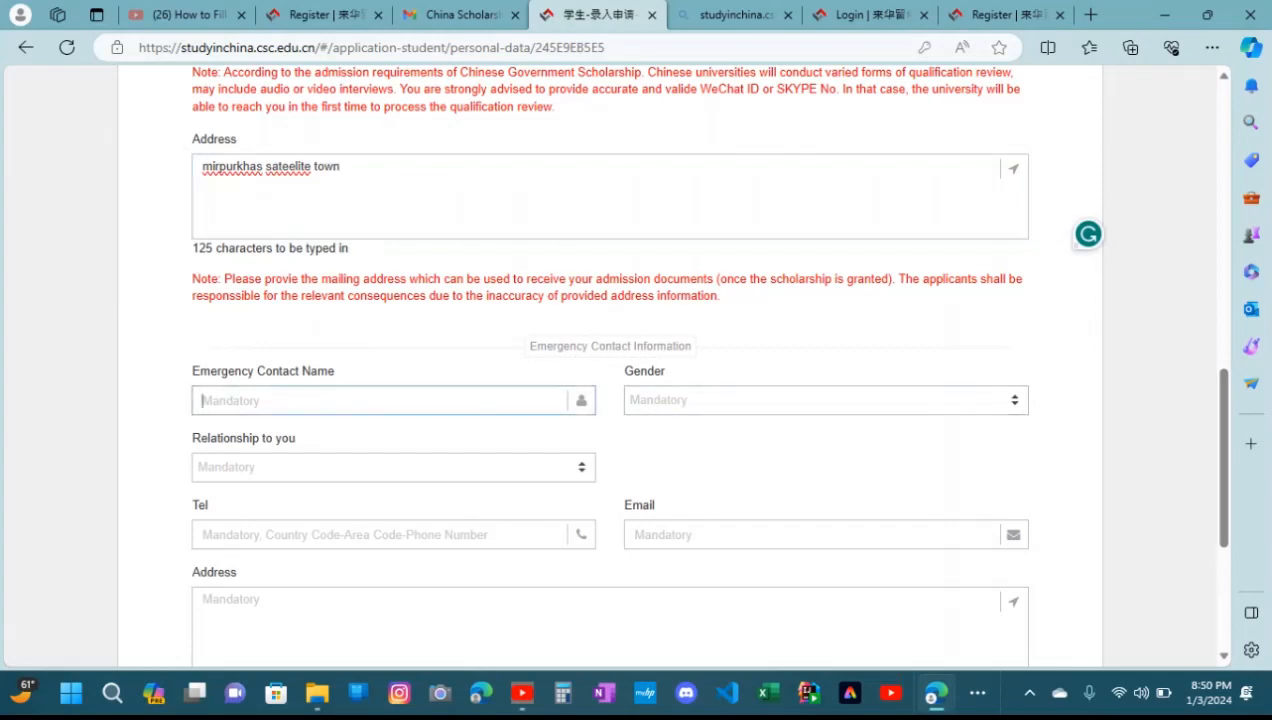
{"action": "left_click", "coordinate": [550, 433]}
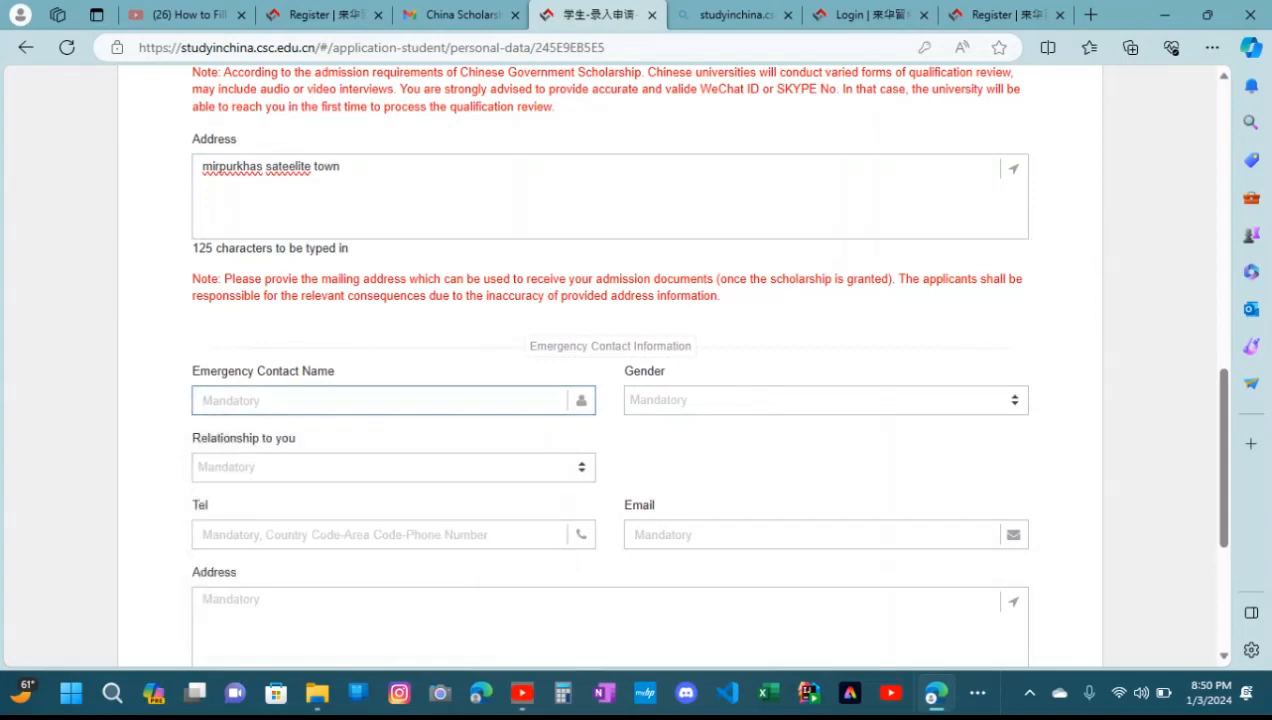
{"action": "type", "text": "mendel"}
{"action": "left_click", "coordinate": [826, 400]}
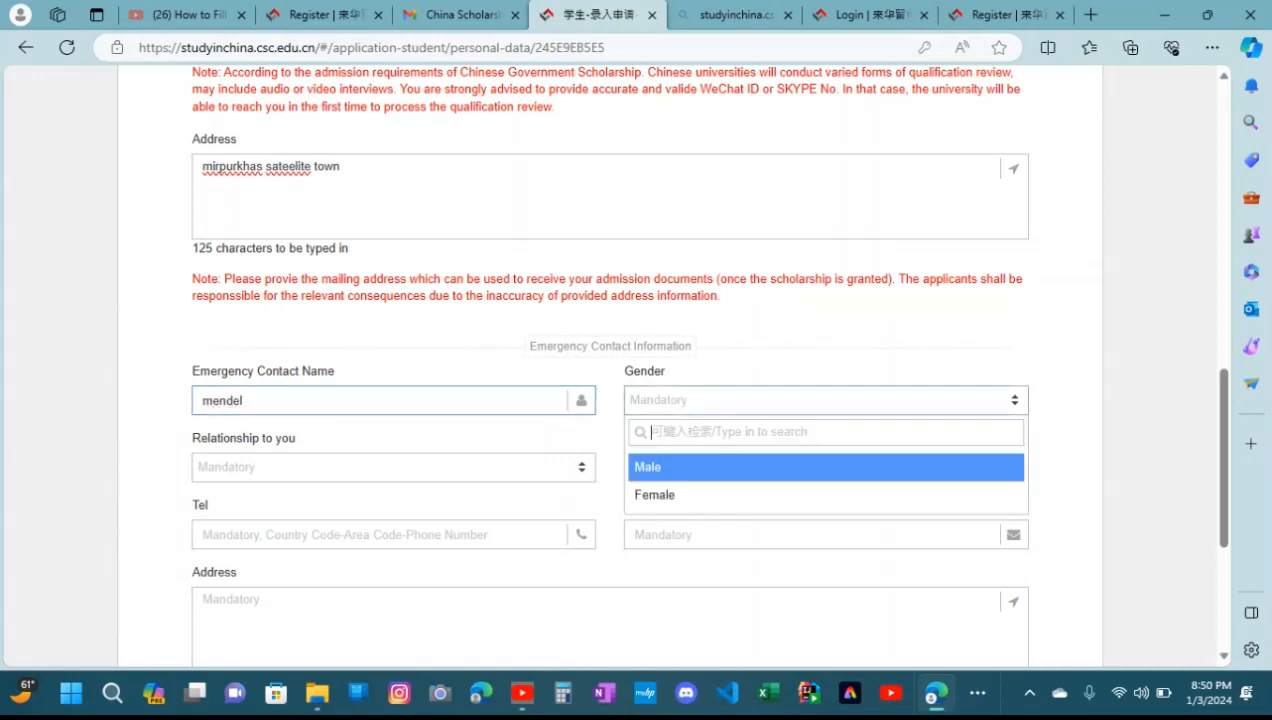
{"action": "key", "text": "Return"}
Set the emergency contact's relationship to the applicant to Friend
{"action": "key", "text": "Tab"}
{"action": "key", "text": "Return"}
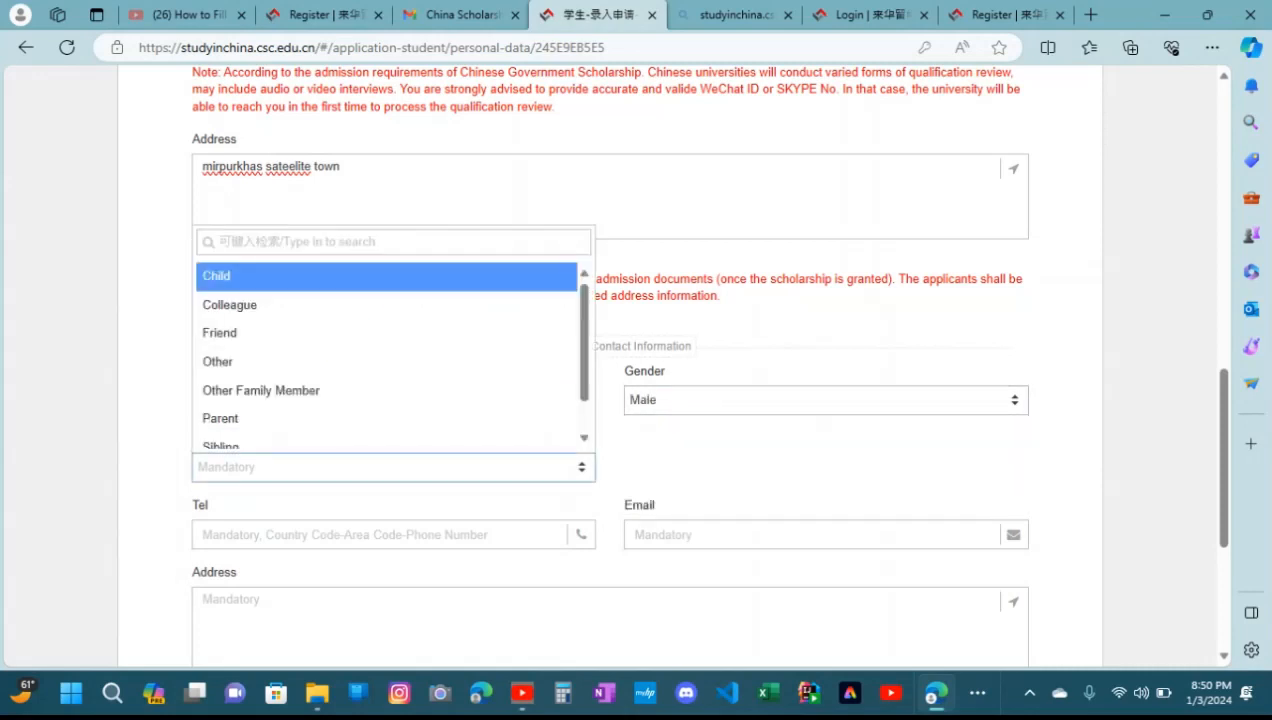
{"action": "key", "text": "Down"}
{"action": "key", "text": "Down"}
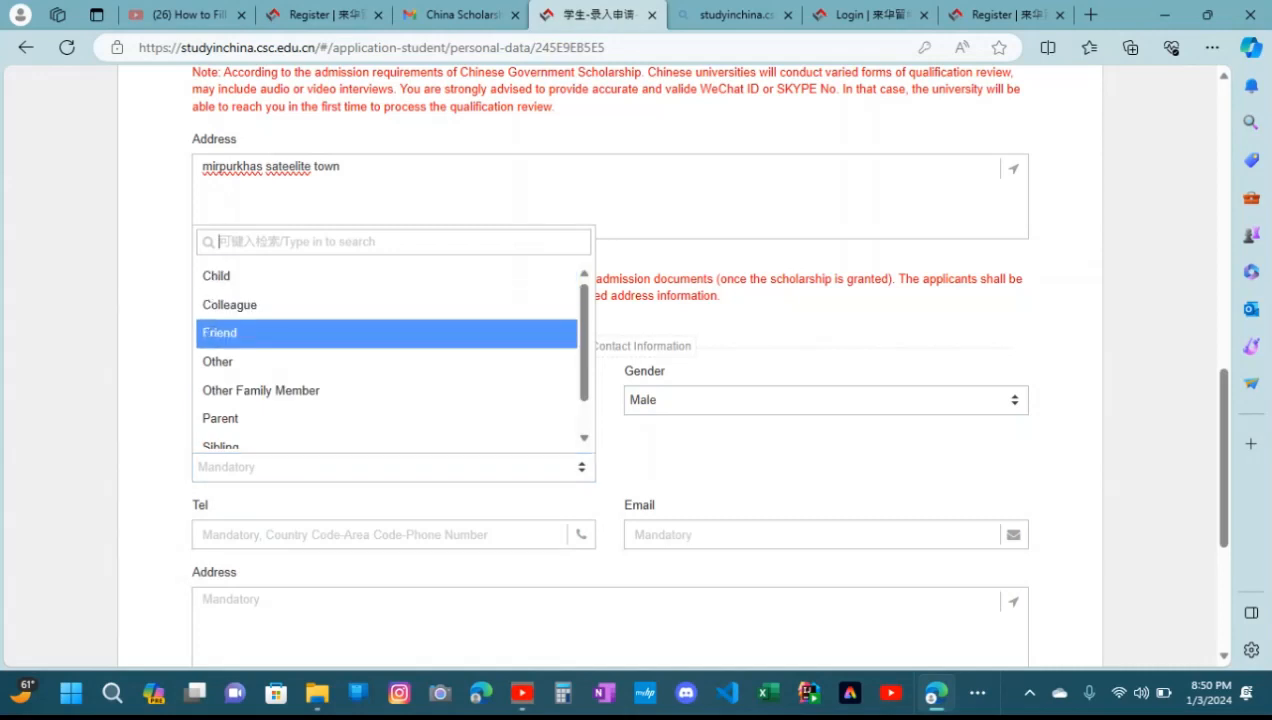
{"action": "key", "text": "Return"}
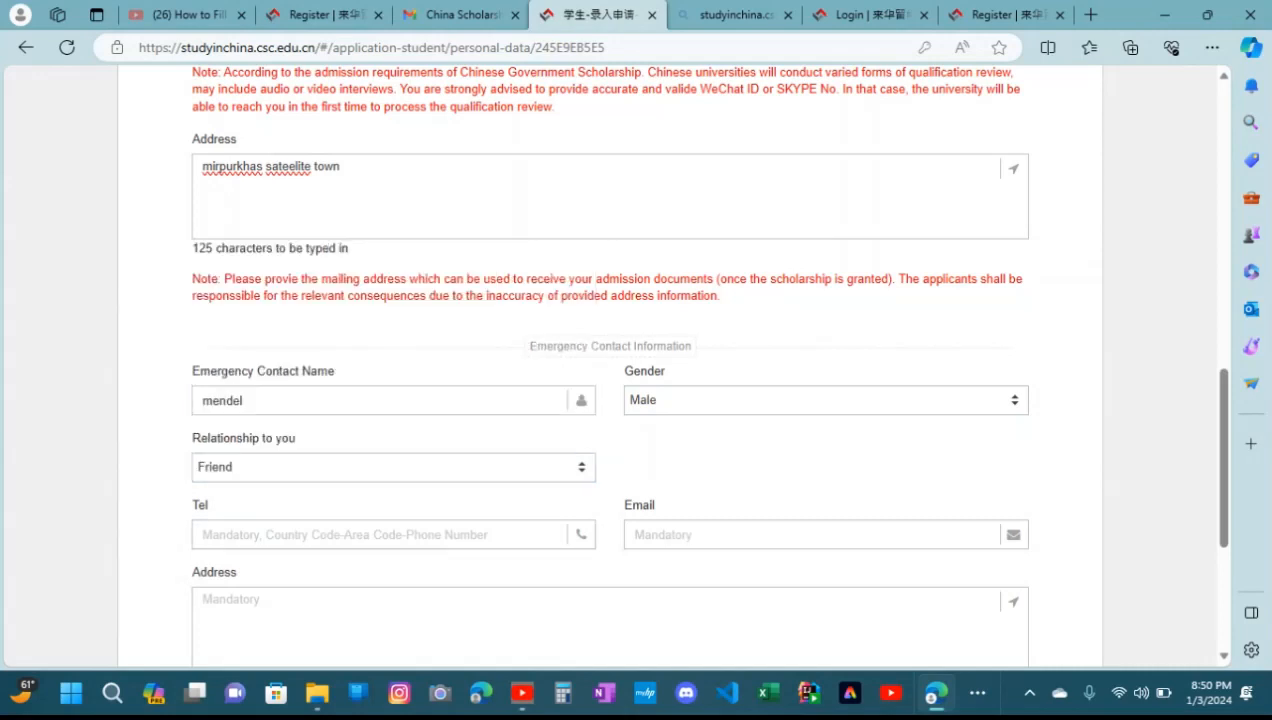
Enter the emergency contact's telephone number with its country code, without using the saved personal info suggestions
{"action": "key", "text": "Tab"}
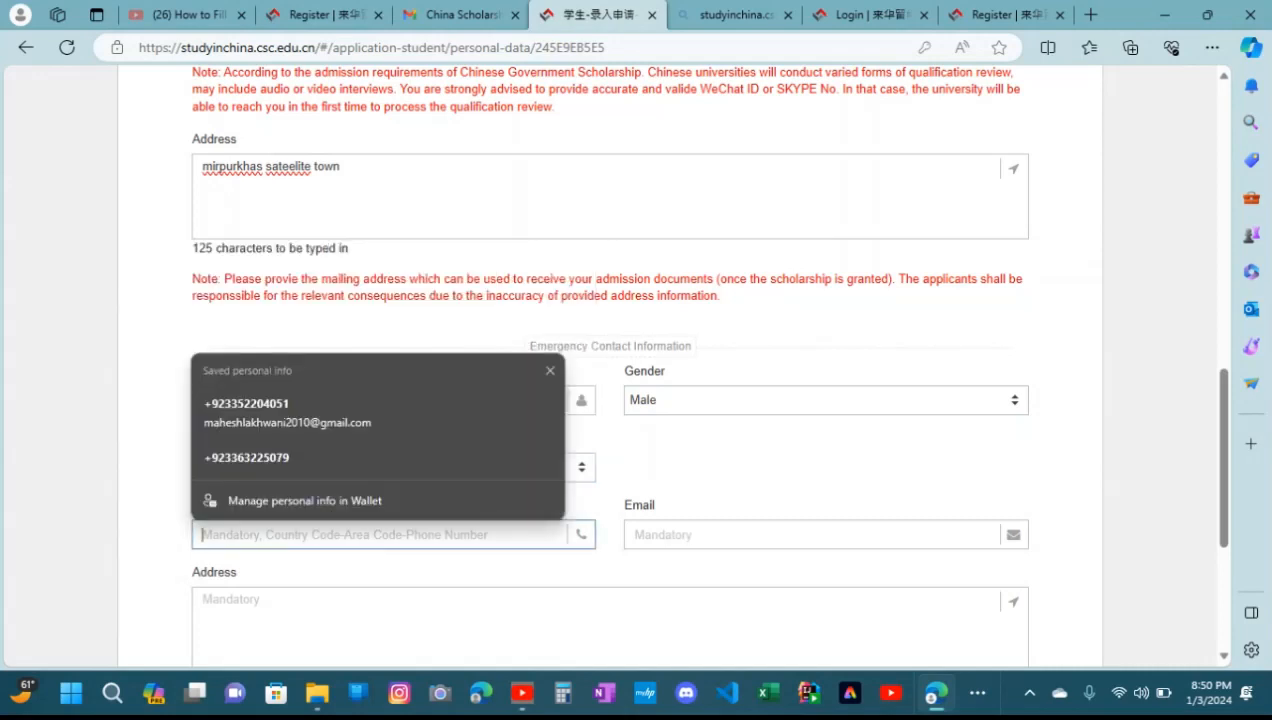
{"action": "key", "text": "Escape"}
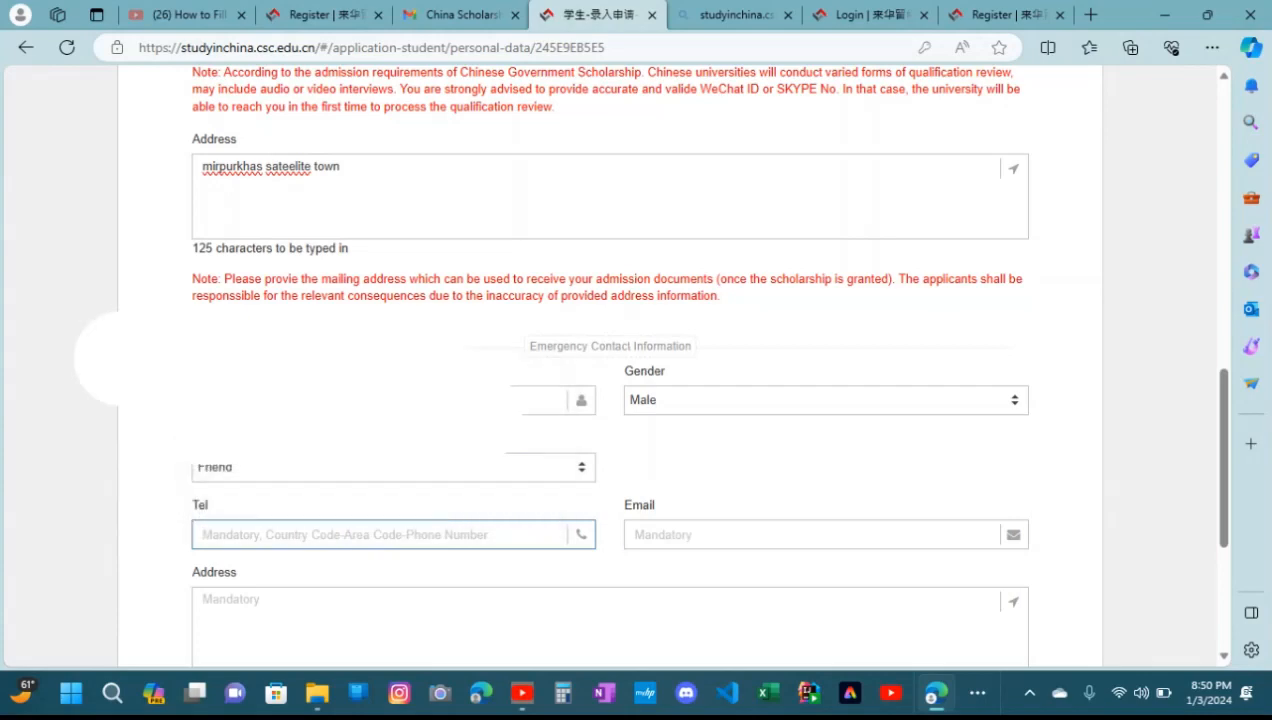
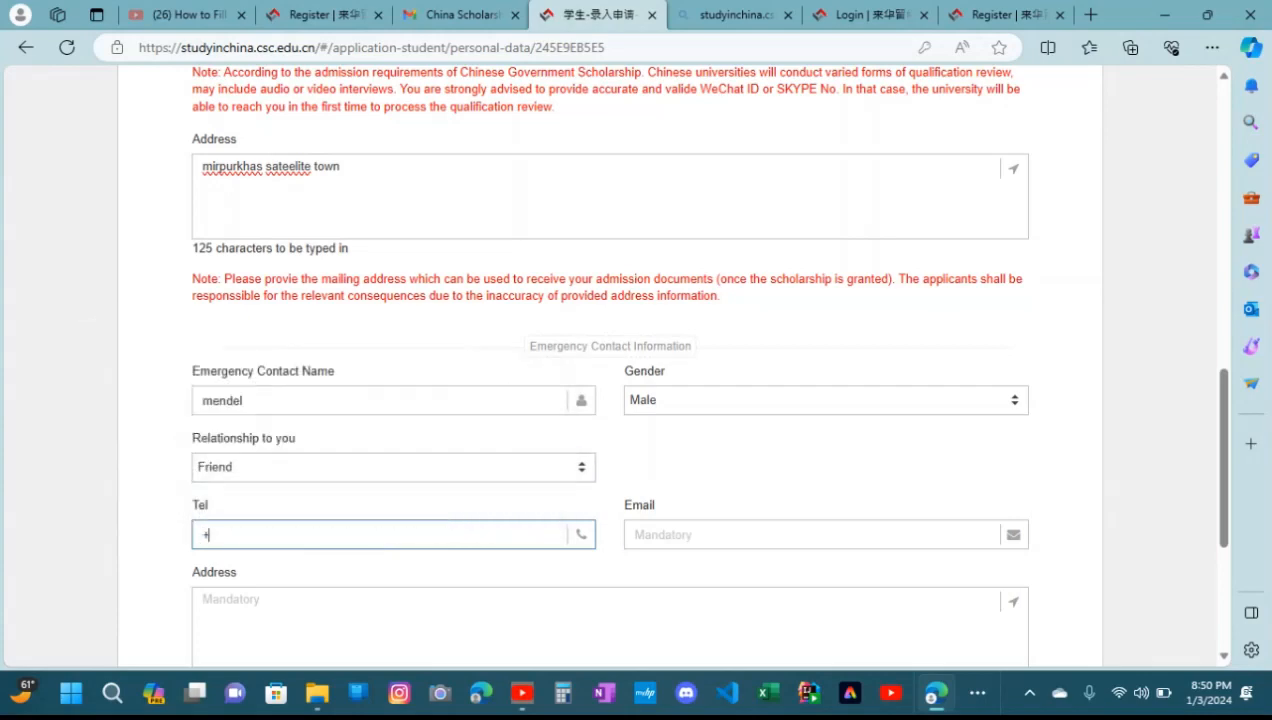
Fill in the emergency contact's email from a saved suggestion and change the digit before the @ sign to 8
{"action": "left_click", "coordinate": [720, 535]}
{"action": "key", "text": "Up"}
{"action": "key", "text": "Up"}
{"action": "key", "text": "Up"}
{"action": "key", "text": "Up"}
{"action": "key", "text": "Up"}
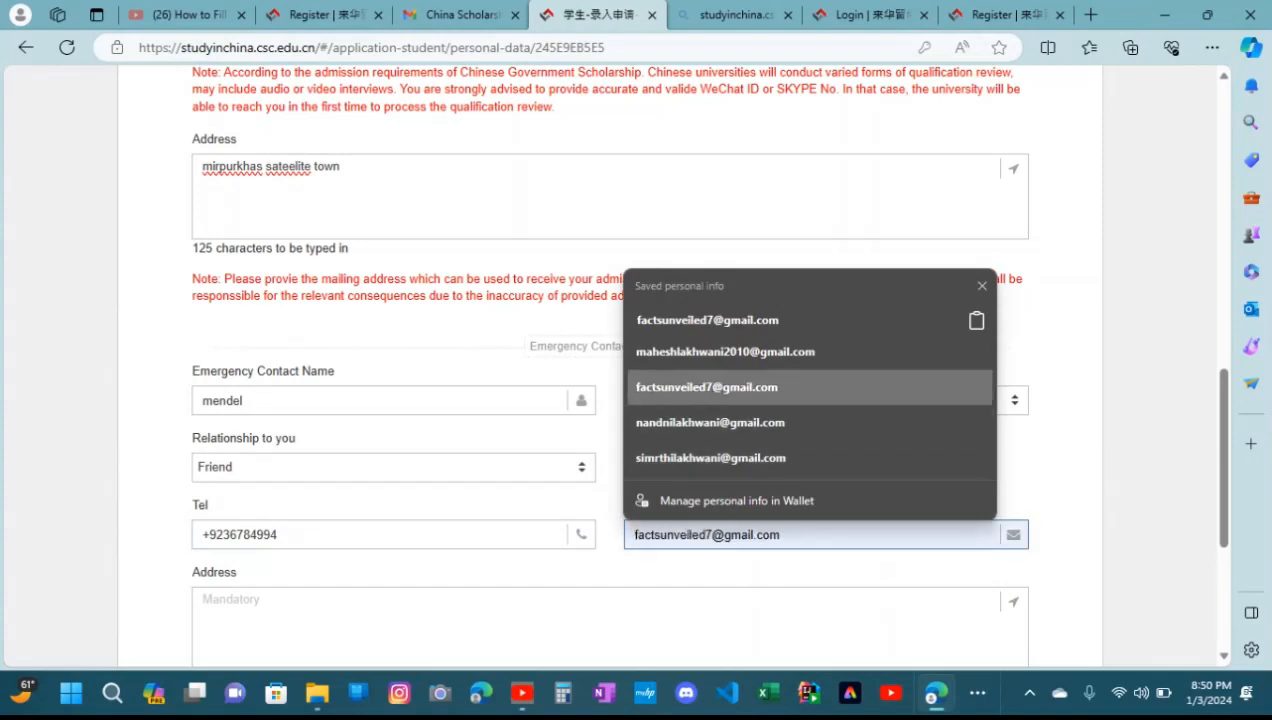
{"action": "key", "text": "Return"}
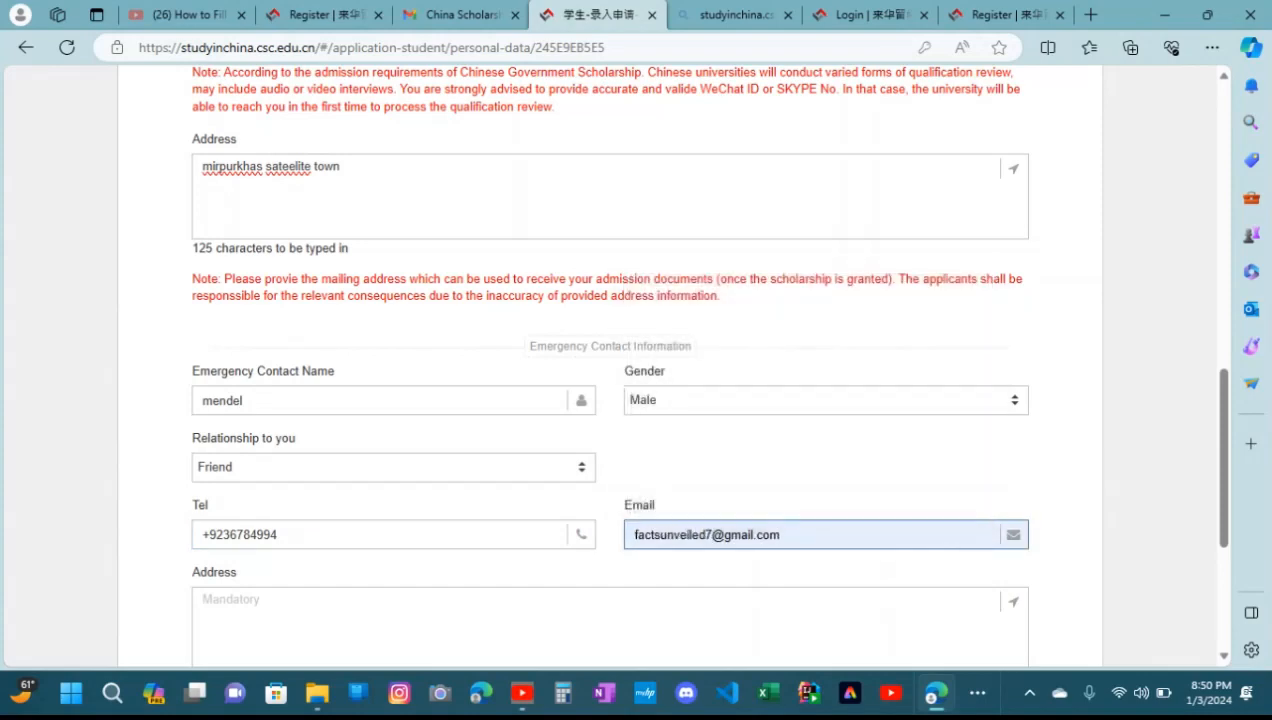
{"action": "scroll", "coordinate": [610, 365], "scroll_direction": "down", "scroll_amount": 3}
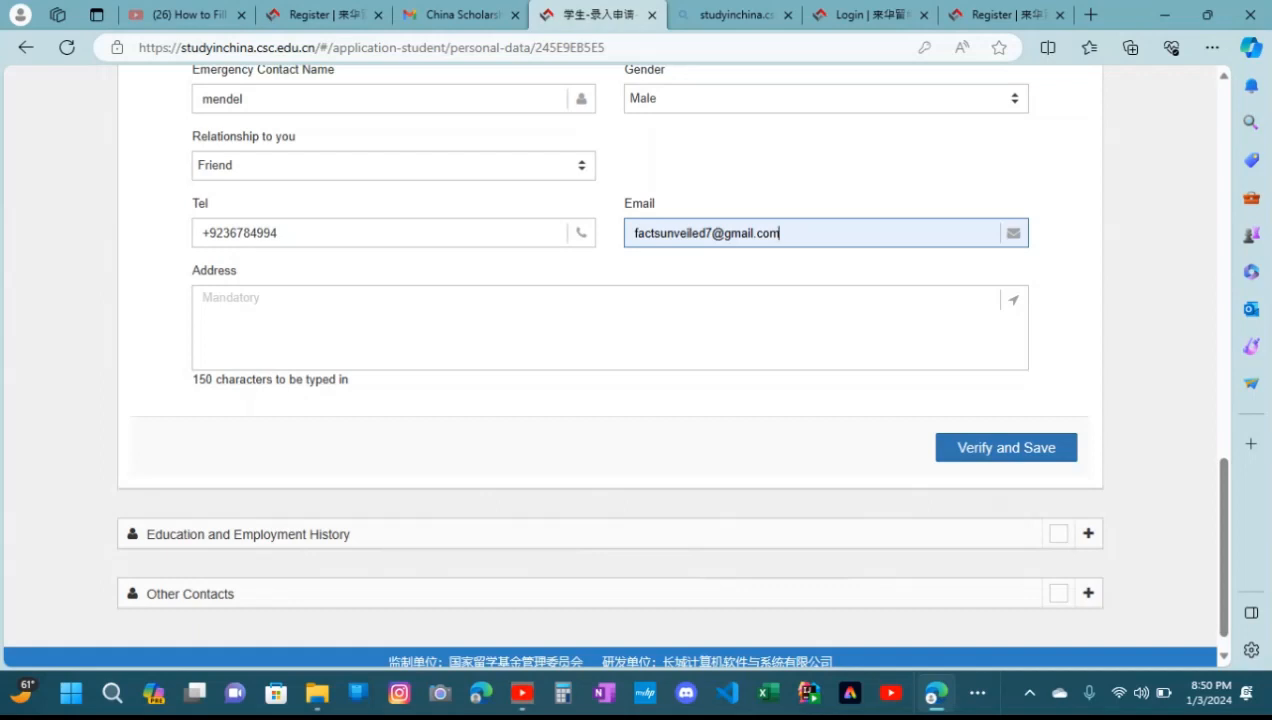
{"action": "left_click", "coordinate": [713, 233]}
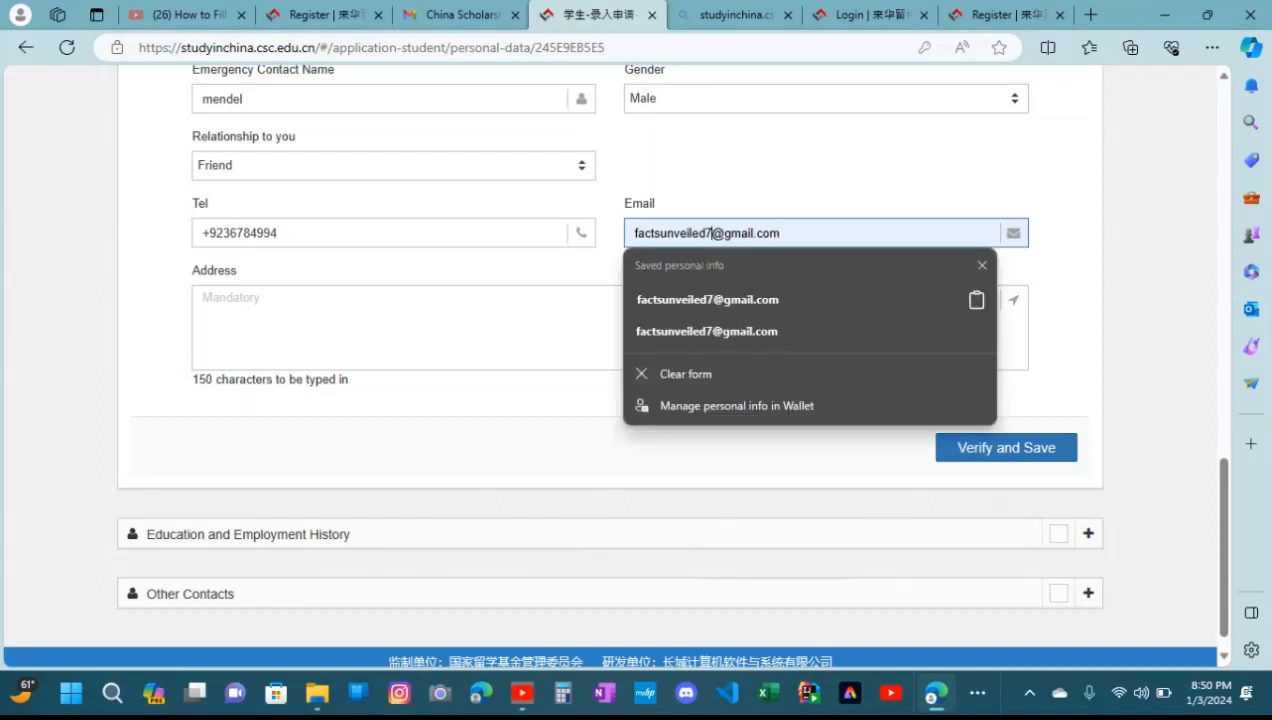
{"action": "key", "text": "BackSpace"}
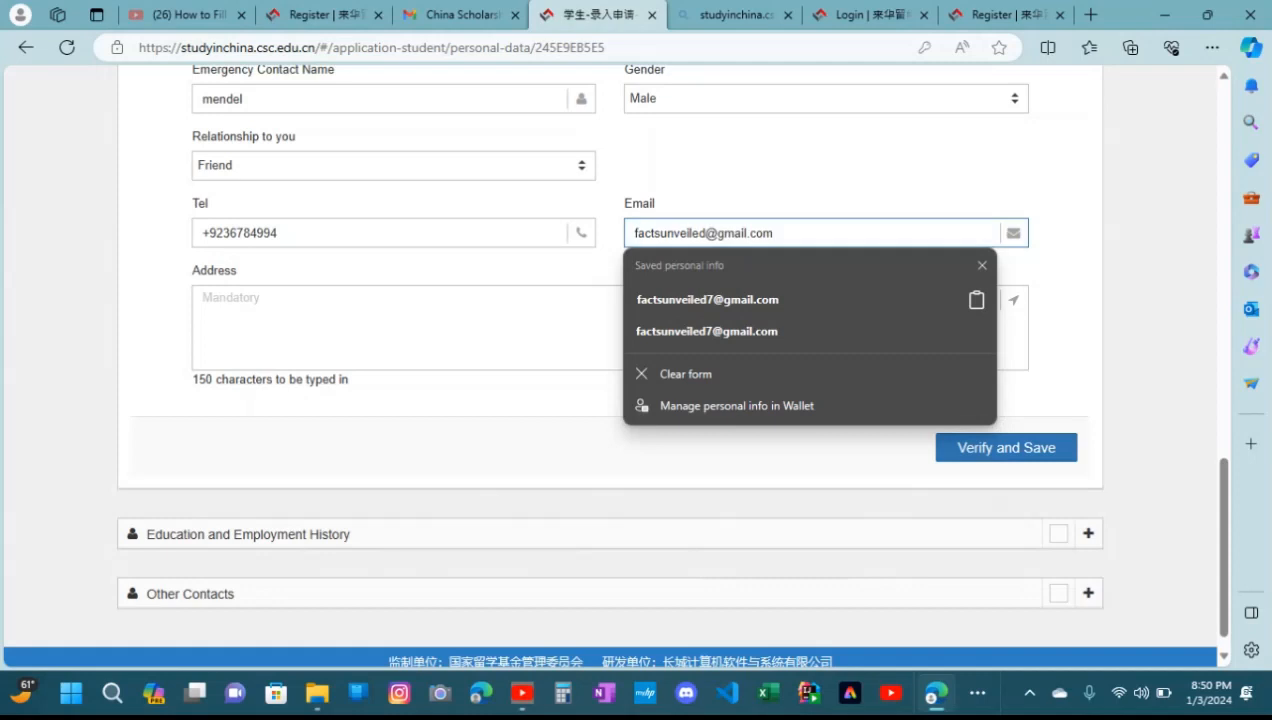
{"action": "type", "text": "8"}
Enter the emergency contact's address and try to verify and save the personal information
{"action": "left_click", "coordinate": [330, 320]}
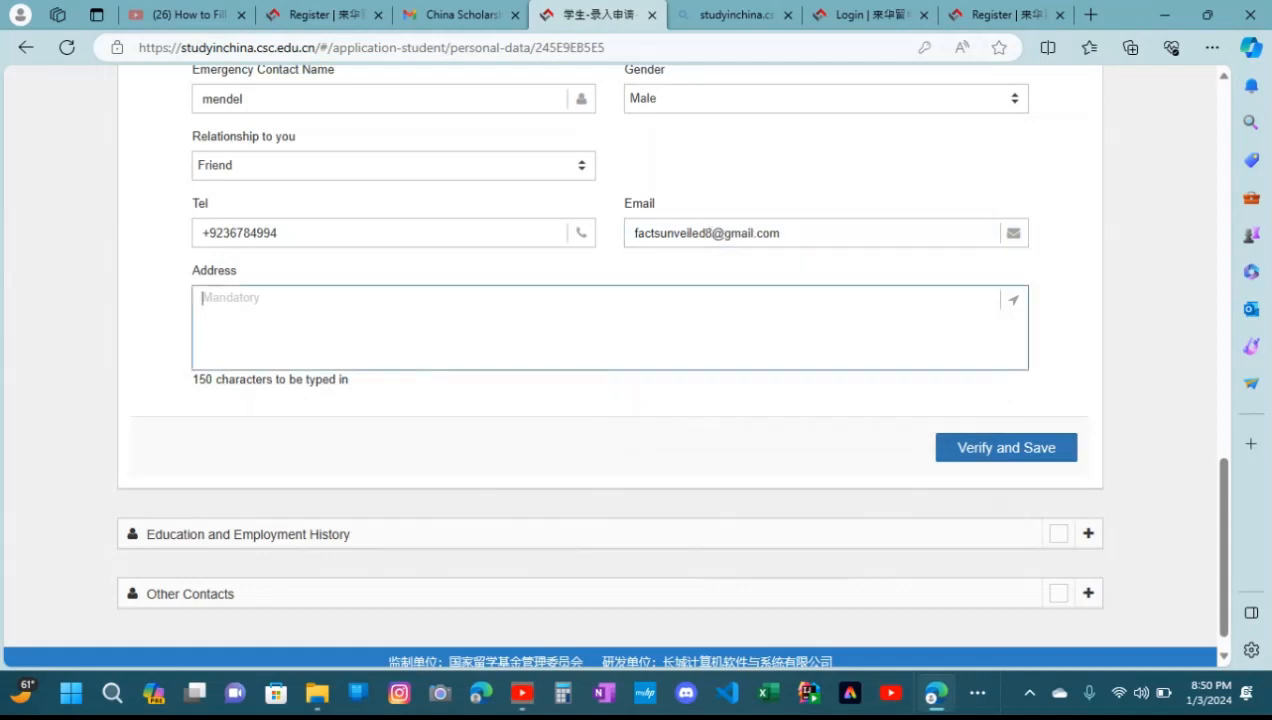
{"action": "type", "text": "ijjfijjr"}
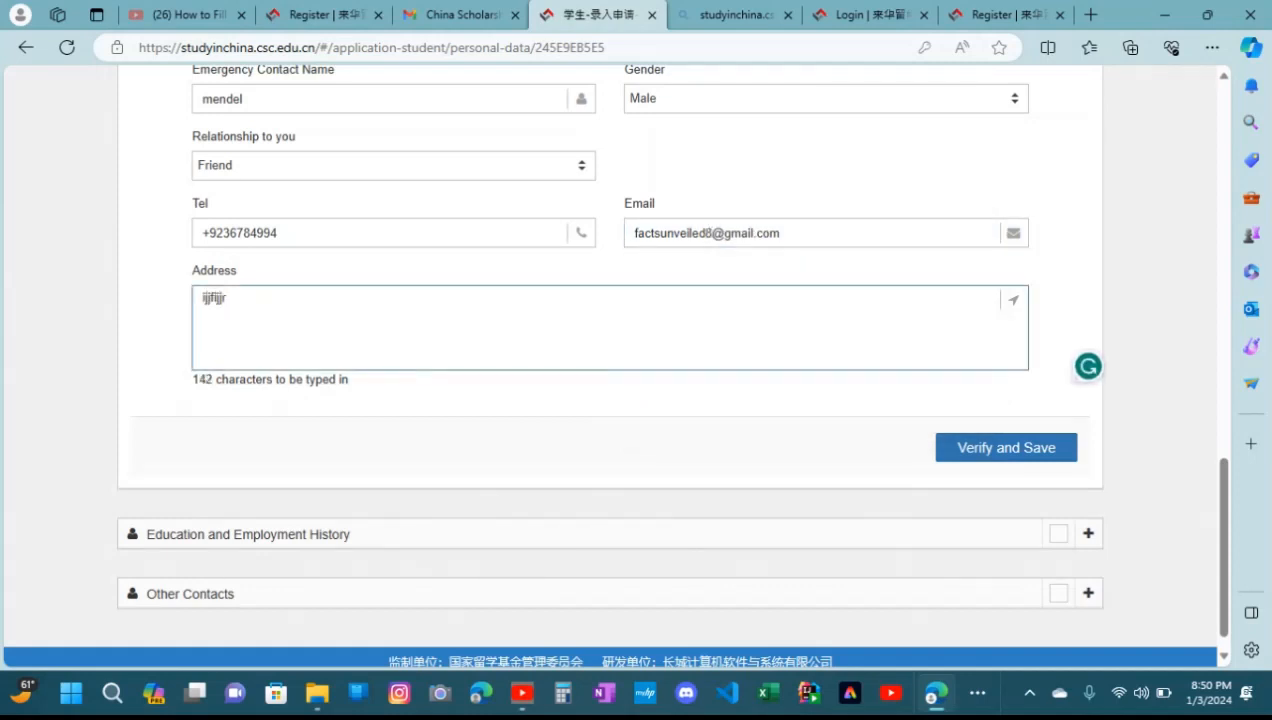
{"action": "left_click", "coordinate": [1006, 448]}
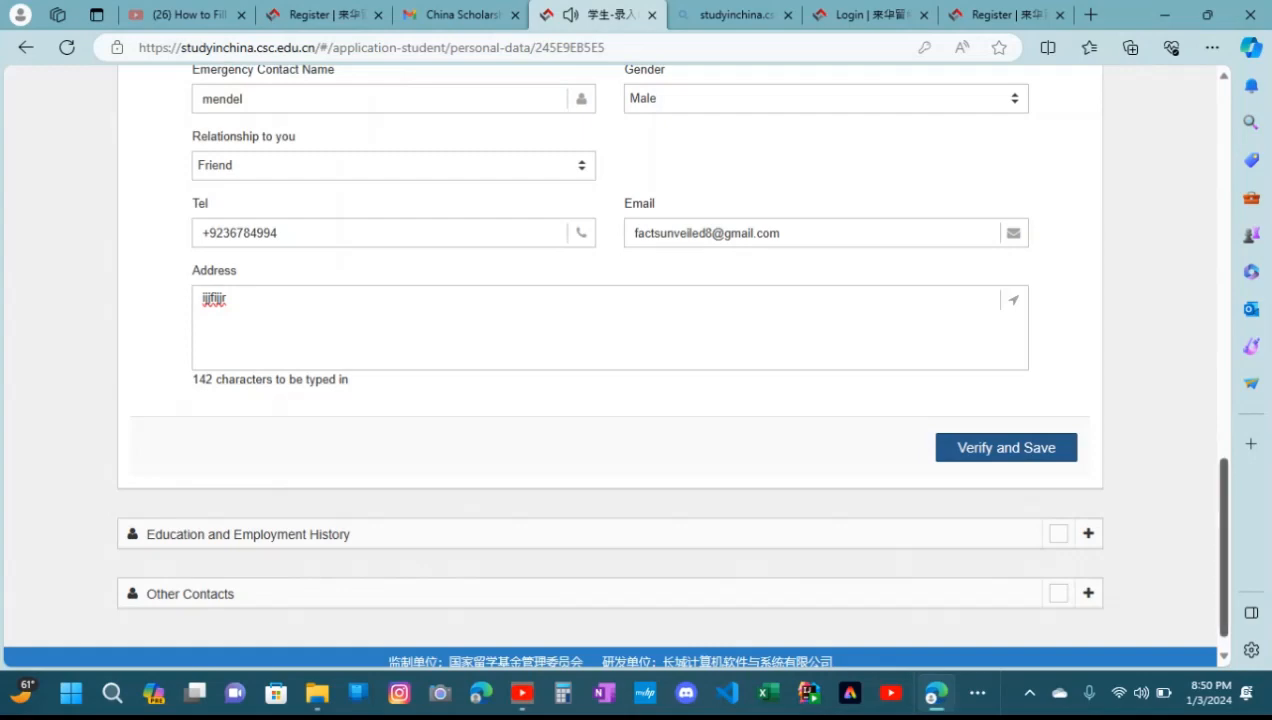
Replace the applicant's alternate email with a Gmail address and try to verify and save the section again
{"action": "scroll", "coordinate": [610, 360], "scroll_direction": "up", "scroll_amount": 8}
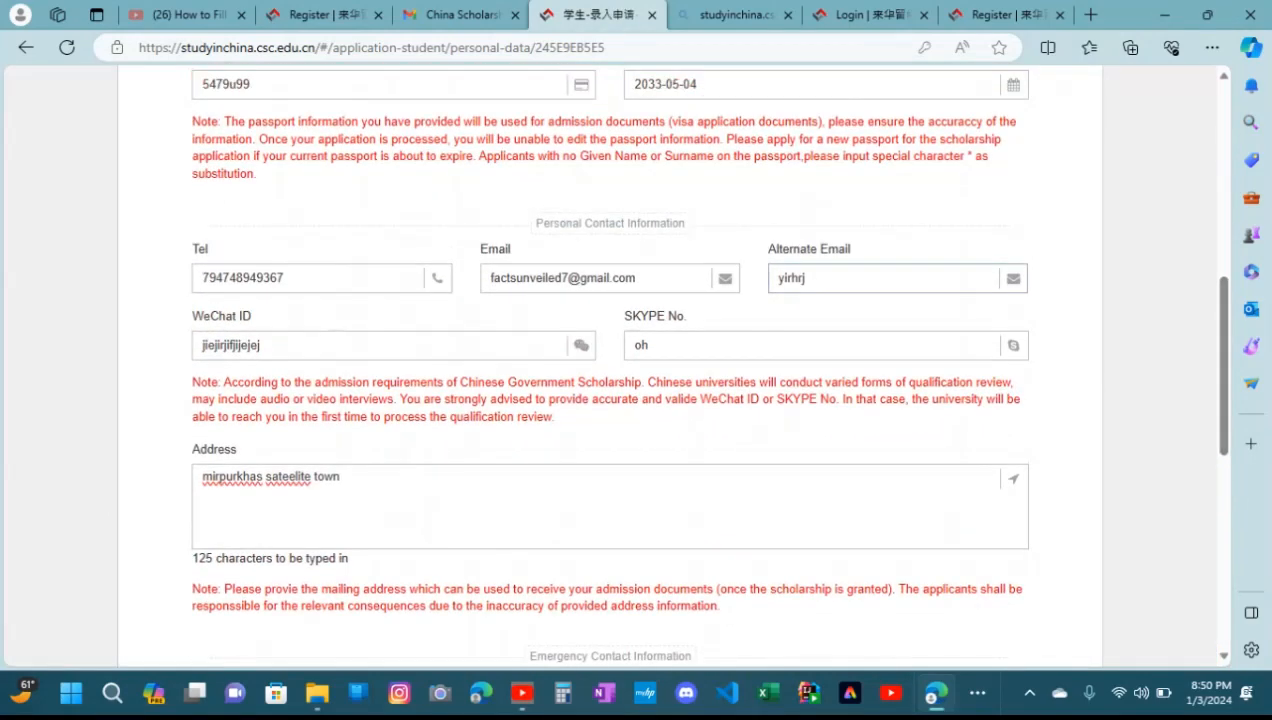
{"action": "key", "text": "BackSpace"}
{"action": "key", "text": "BackSpace"}
{"action": "key", "text": "BackSpace"}
{"action": "key", "text": "BackSpace"}
{"action": "key", "text": "BackSpace"}
{"action": "key", "text": "BackSpace"}
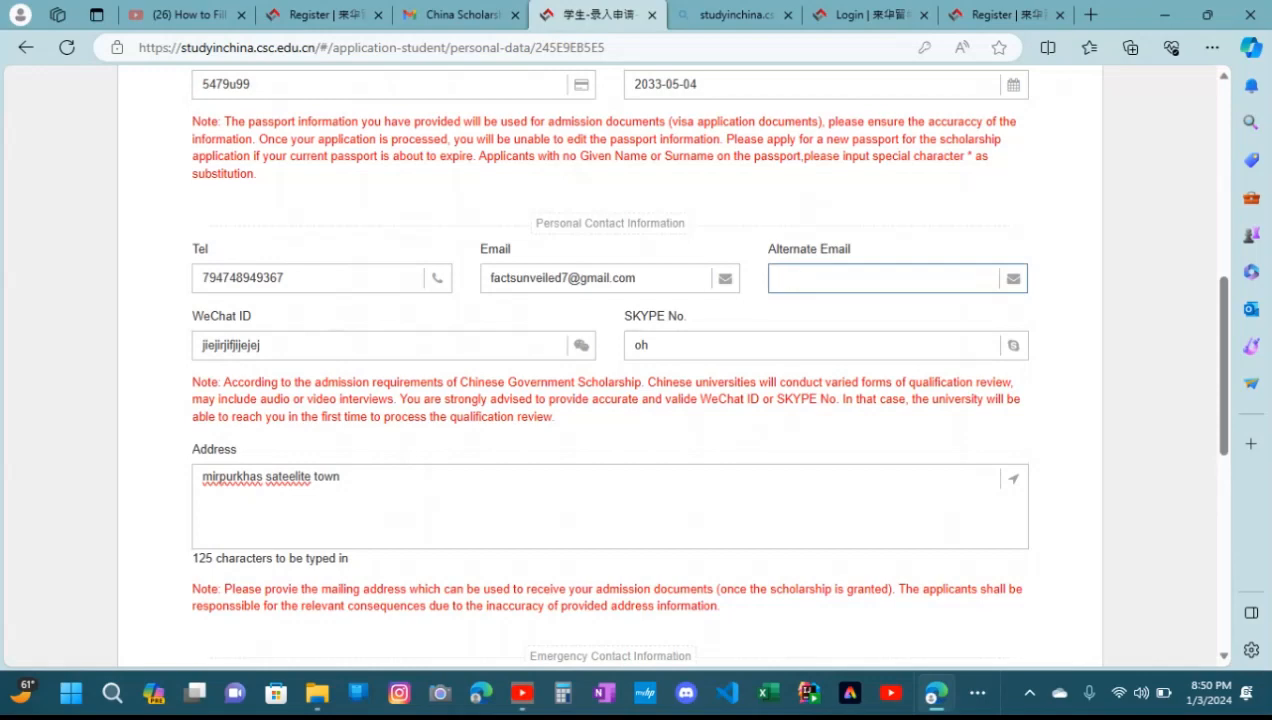
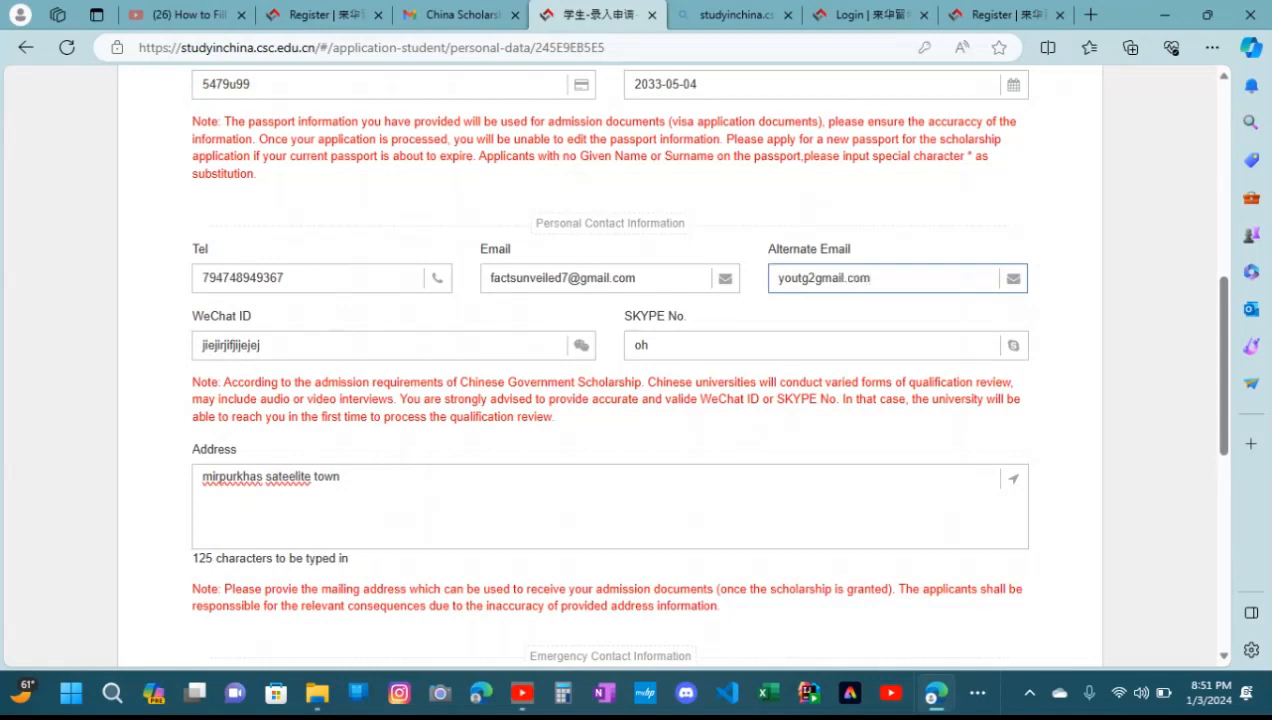
{"action": "scroll", "coordinate": [610, 370], "scroll_direction": "down", "scroll_amount": 10}
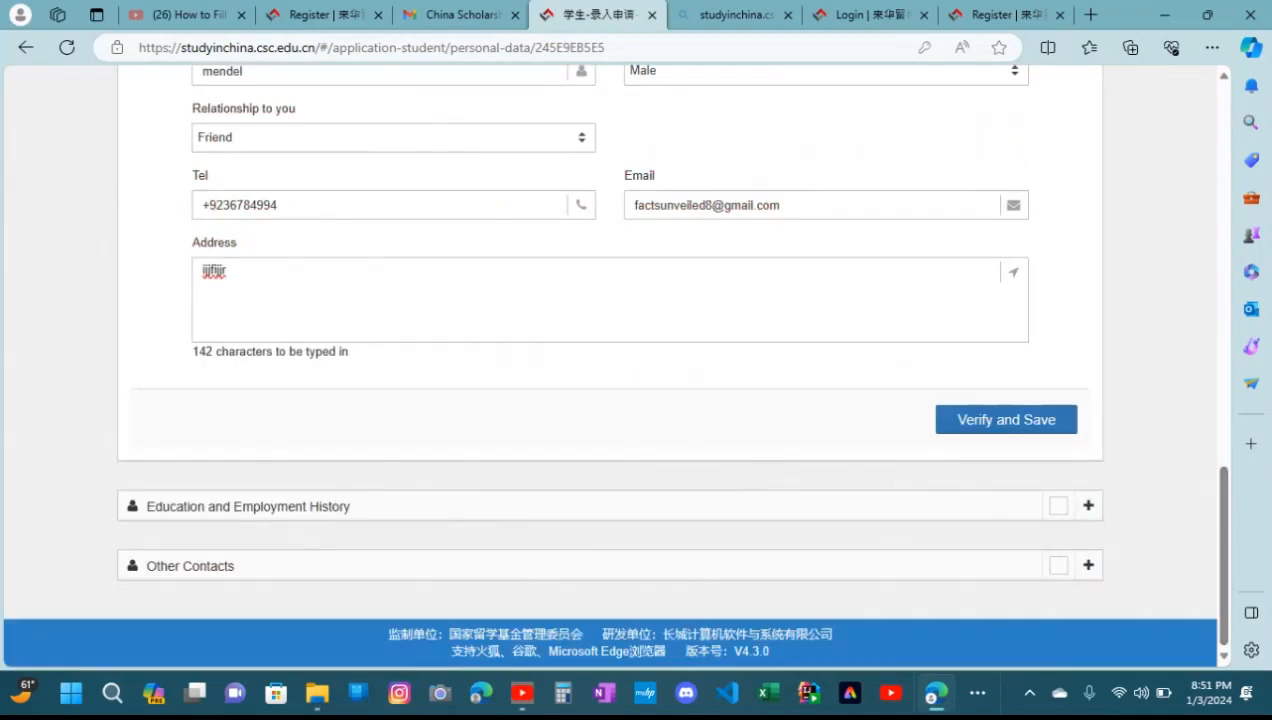
{"action": "left_click", "coordinate": [1006, 419]}
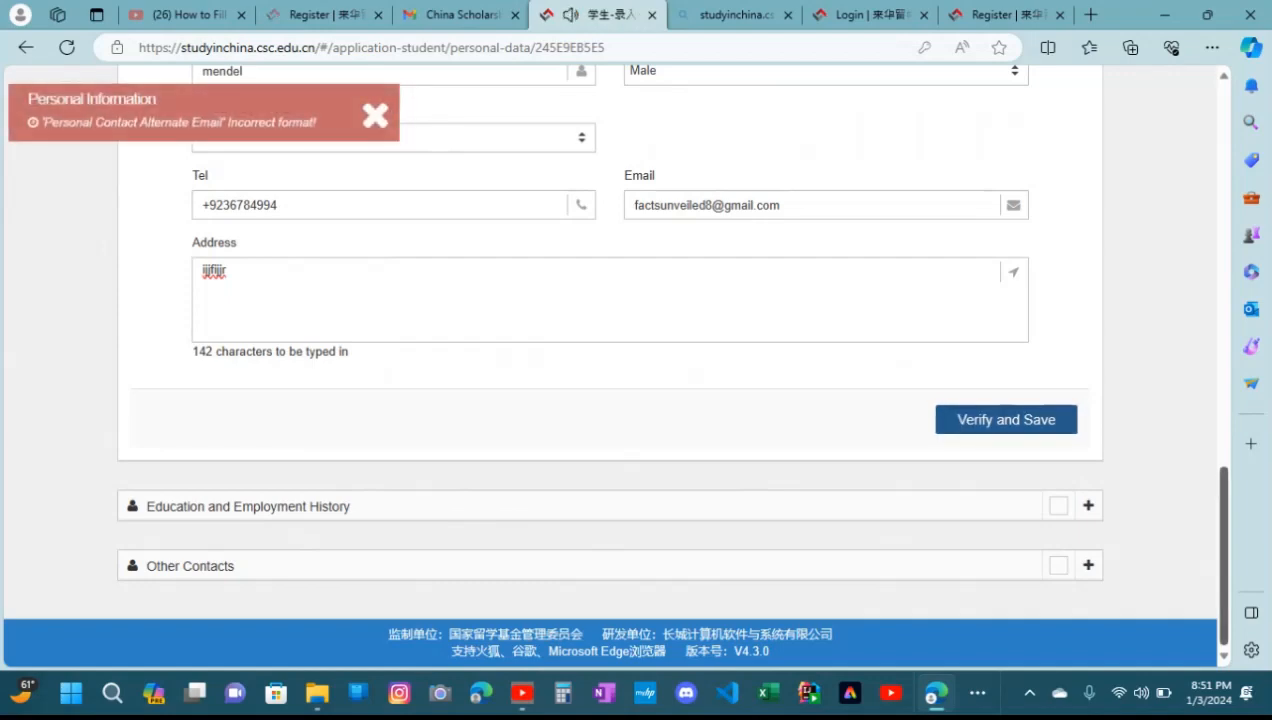
Clear the alternate email, enter a different email in its place, and try once more to verify and save the personal information
{"action": "scroll", "coordinate": [610, 360], "scroll_direction": "up", "scroll_amount": 10}
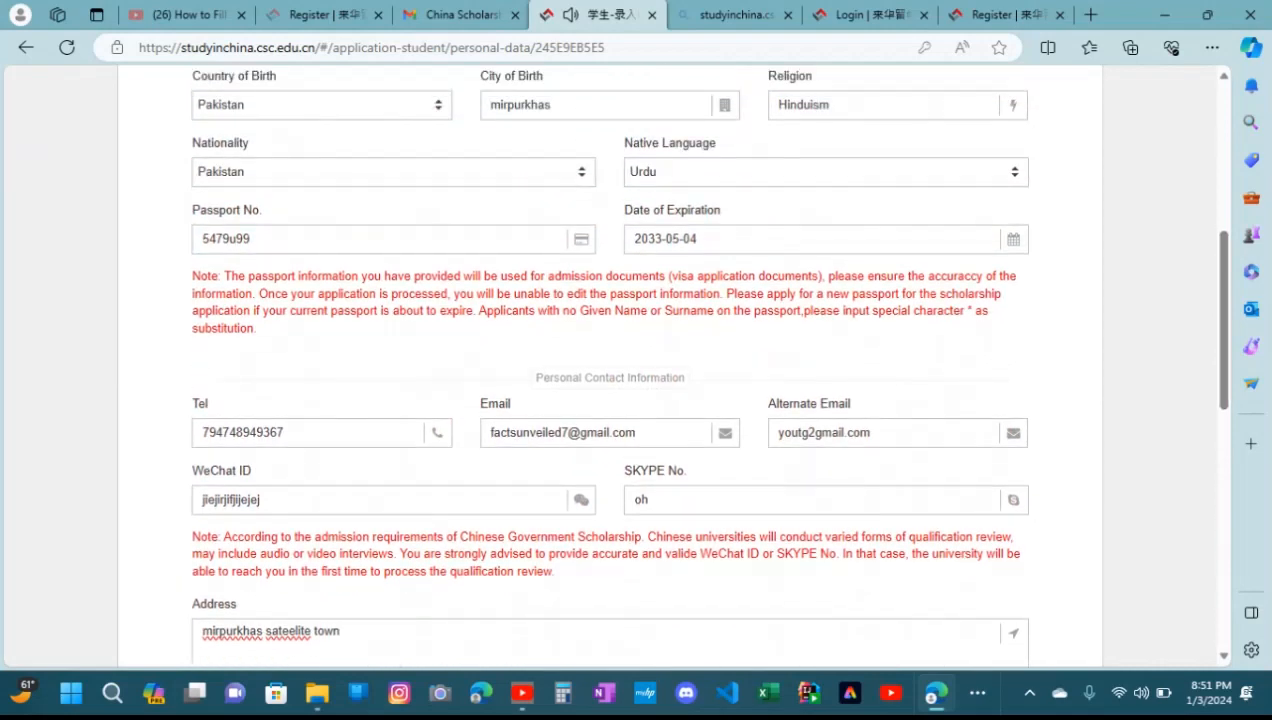
{"action": "left_click", "coordinate": [868, 433]}
{"action": "key", "text": "BackSpace"}
{"action": "key", "text": "BackSpace"}
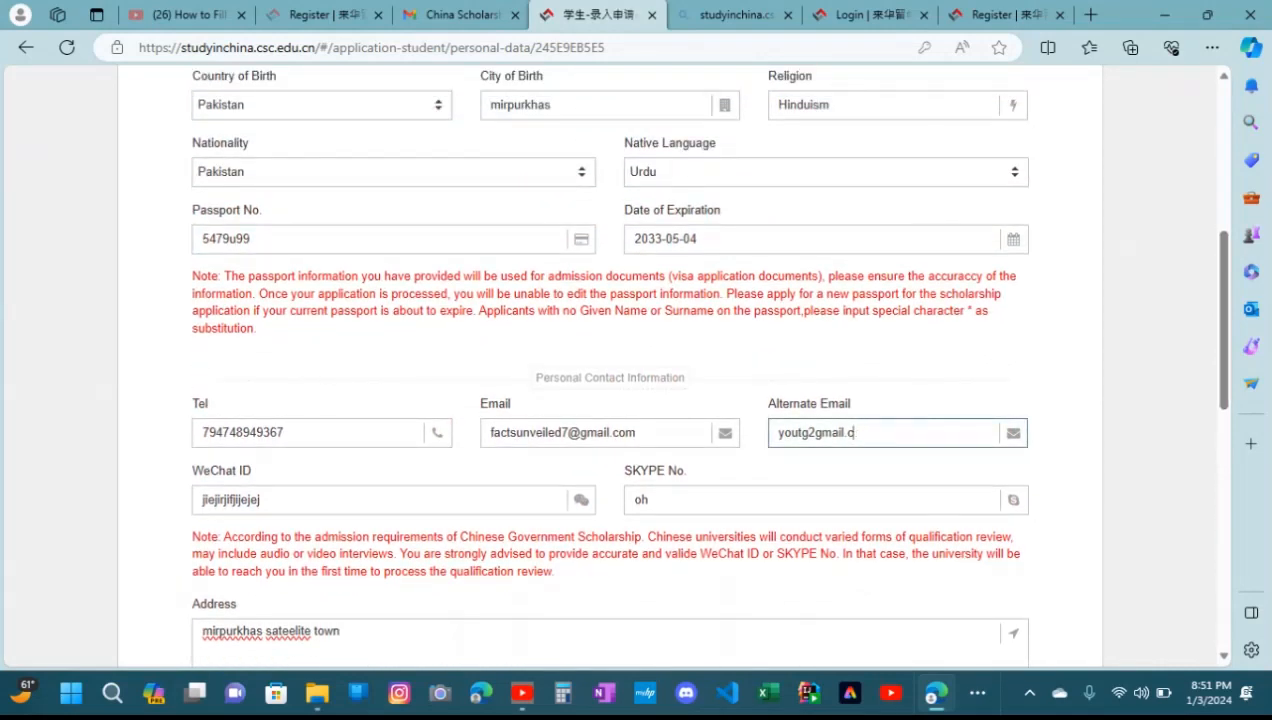
{"action": "key", "text": "BackSpace"}
{"action": "key", "text": "BackSpace"}
{"action": "key", "text": "BackSpace"}
{"action": "key", "text": "BackSpace"}
{"action": "key", "text": "BackSpace"}
{"action": "key", "text": "BackSpace"}
{"action": "key", "text": "BackSpace"}
{"action": "key", "text": "BackSpace"}
{"action": "key", "text": "BackSpace"}
{"action": "key", "text": "BackSpace"}
{"action": "key", "text": "BackSpace"}
{"action": "key", "text": "BackSpace"}
{"action": "key", "text": "BackSpace"}
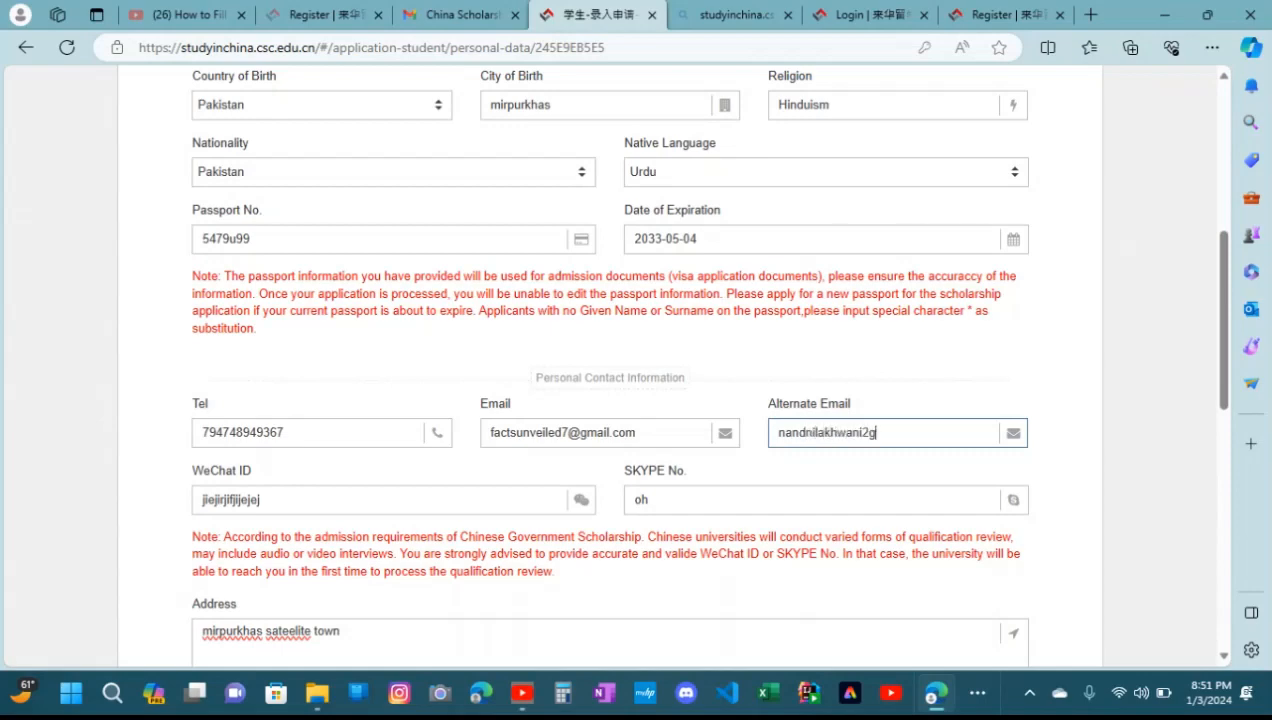
{"action": "scroll", "coordinate": [610, 360], "scroll_direction": "down", "scroll_amount": 10}
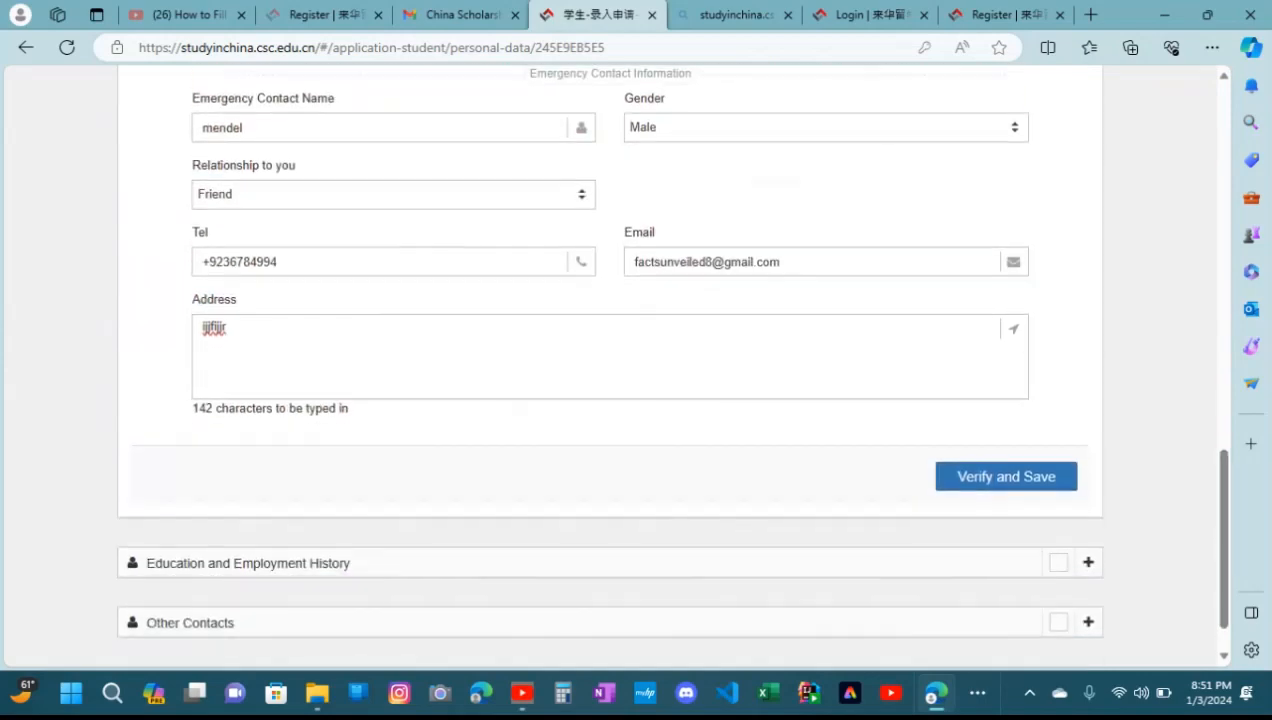
{"action": "left_click", "coordinate": [1006, 476]}
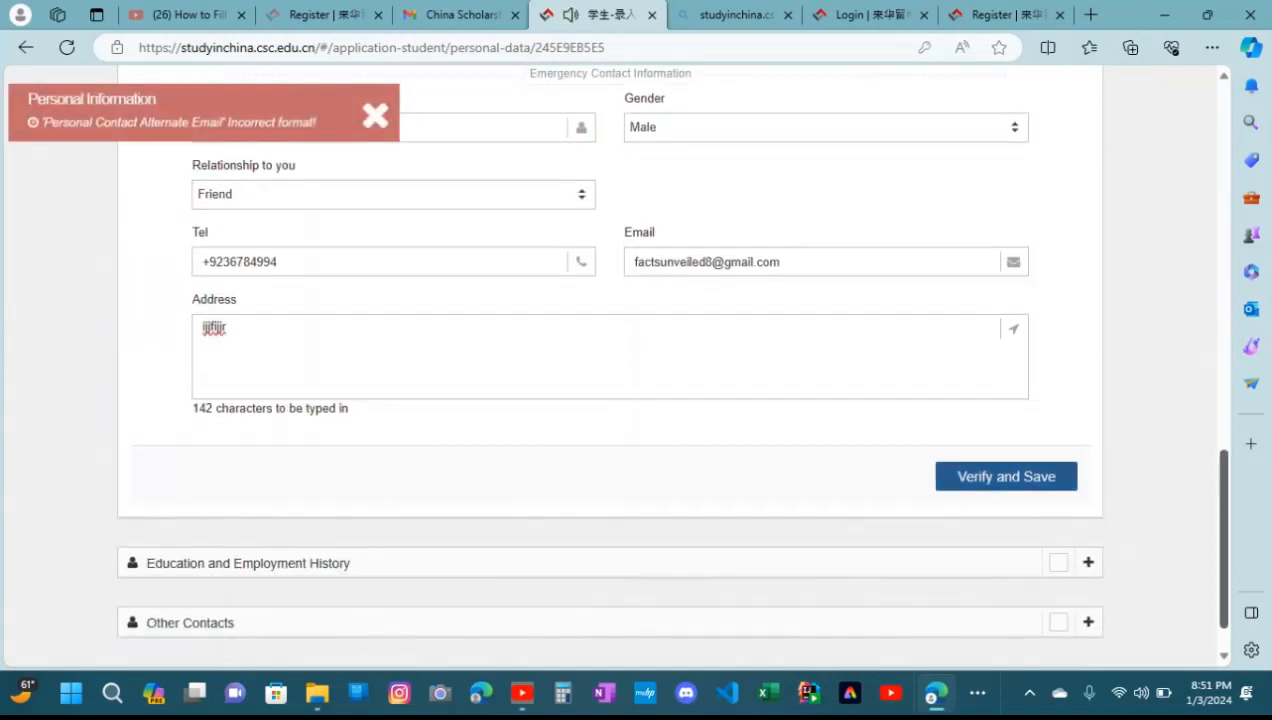
Replace the digit before the domain in the applicant's alternate email with @, and verify and save the personal information
{"action": "left_click_drag", "start_coordinate": [1224, 530], "coordinate": [1224, 350]}
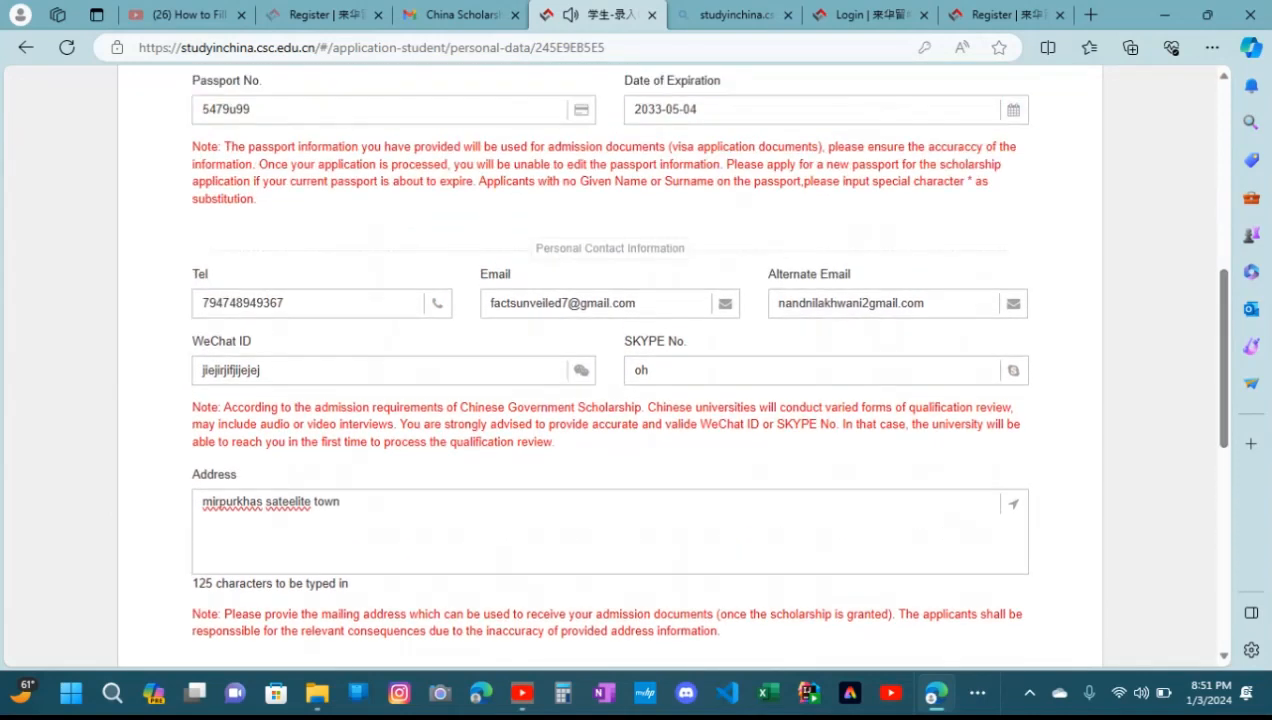
{"action": "left_click", "coordinate": [862, 302]}
{"action": "key", "text": "BackSpace"}
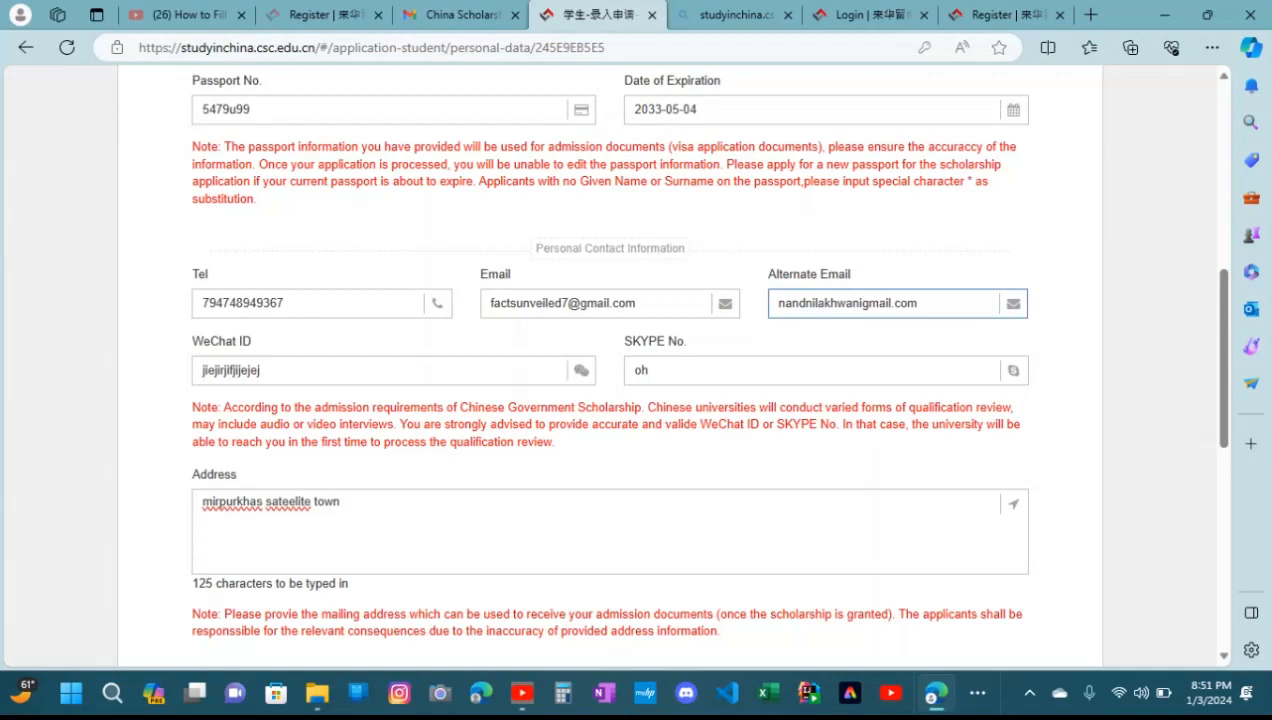
{"action": "type", "text": "@"}
{"action": "scroll", "coordinate": [900, 400], "scroll_direction": "down", "scroll_amount": 10}
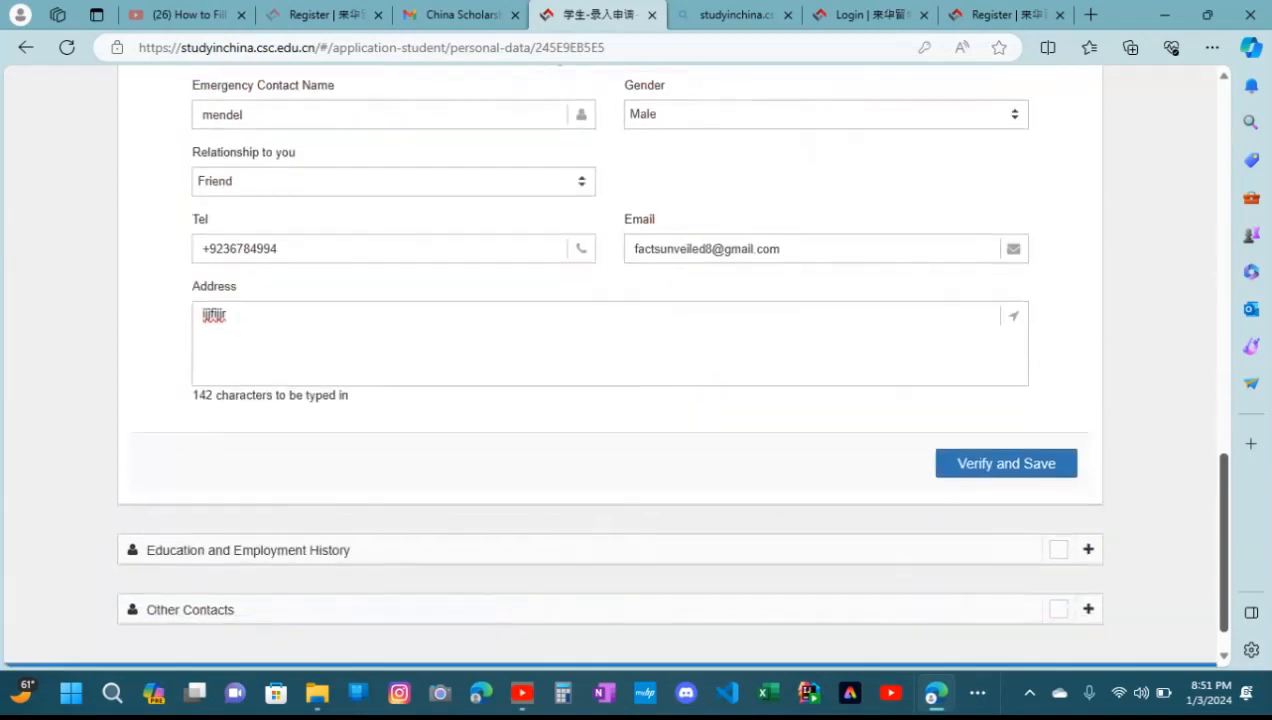
{"action": "left_click", "coordinate": [1006, 463]}
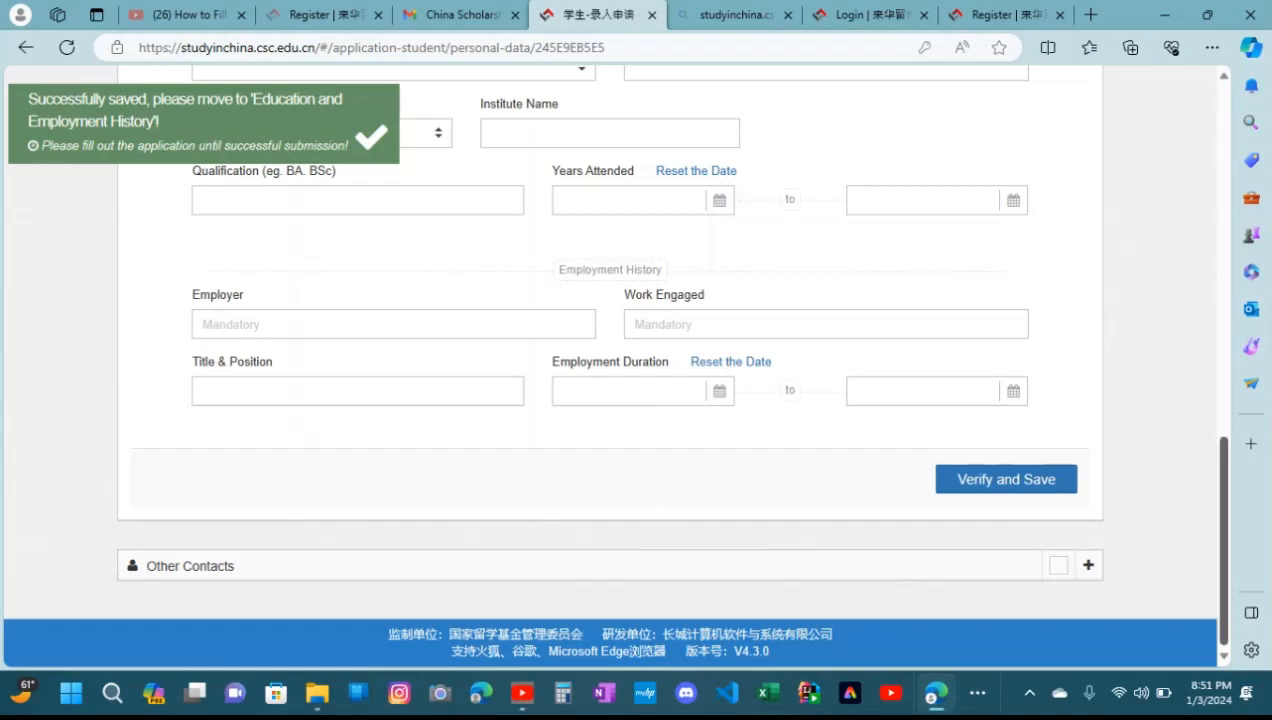
Set the education level under Highest/Current Education to Senior High School
{"action": "scroll", "coordinate": [610, 360], "scroll_direction": "up", "scroll_amount": 1}
{"action": "scroll", "coordinate": [610, 360], "scroll_direction": "up", "scroll_amount": 7}
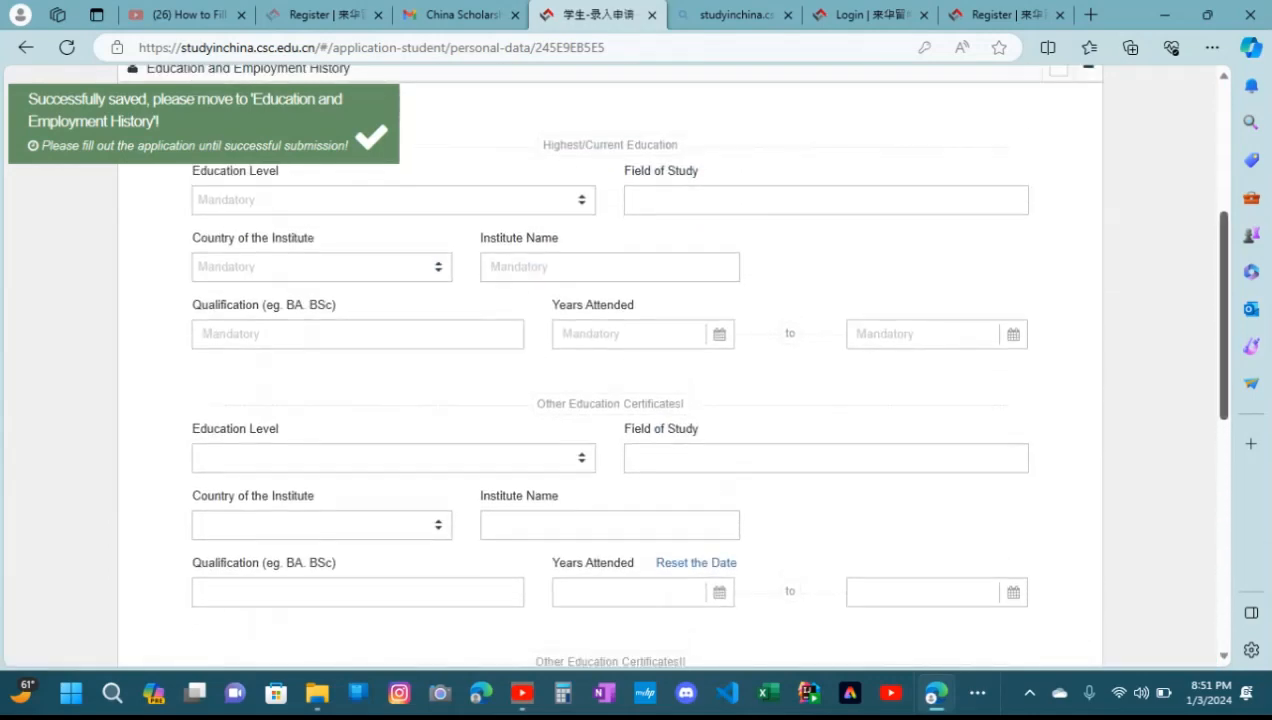
{"action": "scroll", "coordinate": [610, 360], "scroll_direction": "up", "scroll_amount": 1}
{"action": "scroll", "coordinate": [610, 360], "scroll_direction": "down", "scroll_amount": 1}
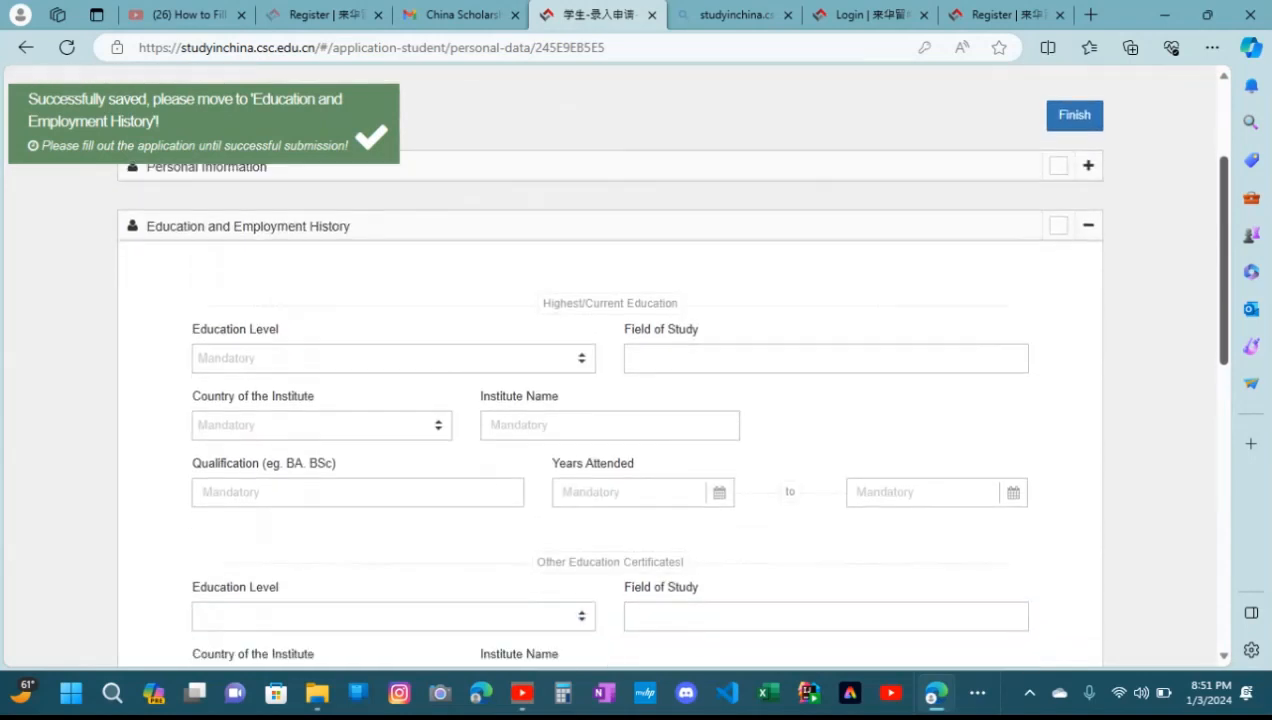
{"action": "scroll", "coordinate": [610, 360], "scroll_direction": "down", "scroll_amount": 1}
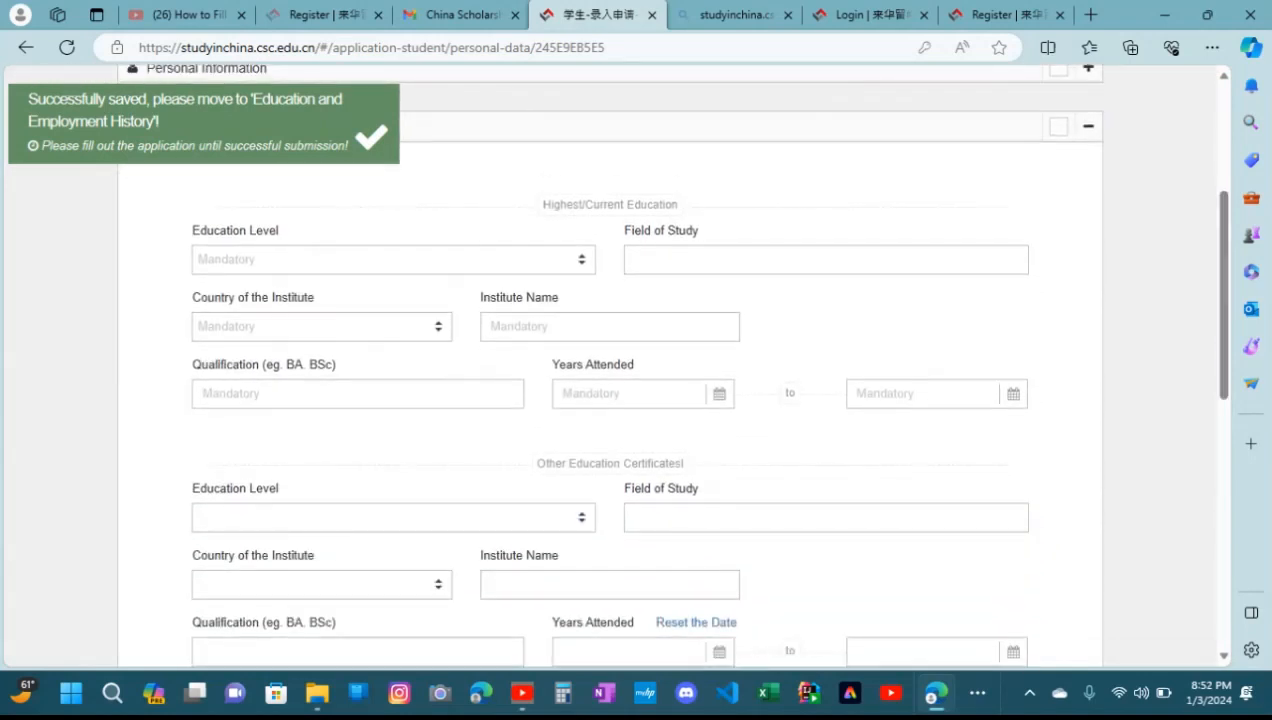
{"action": "left_click", "coordinate": [480, 260]}
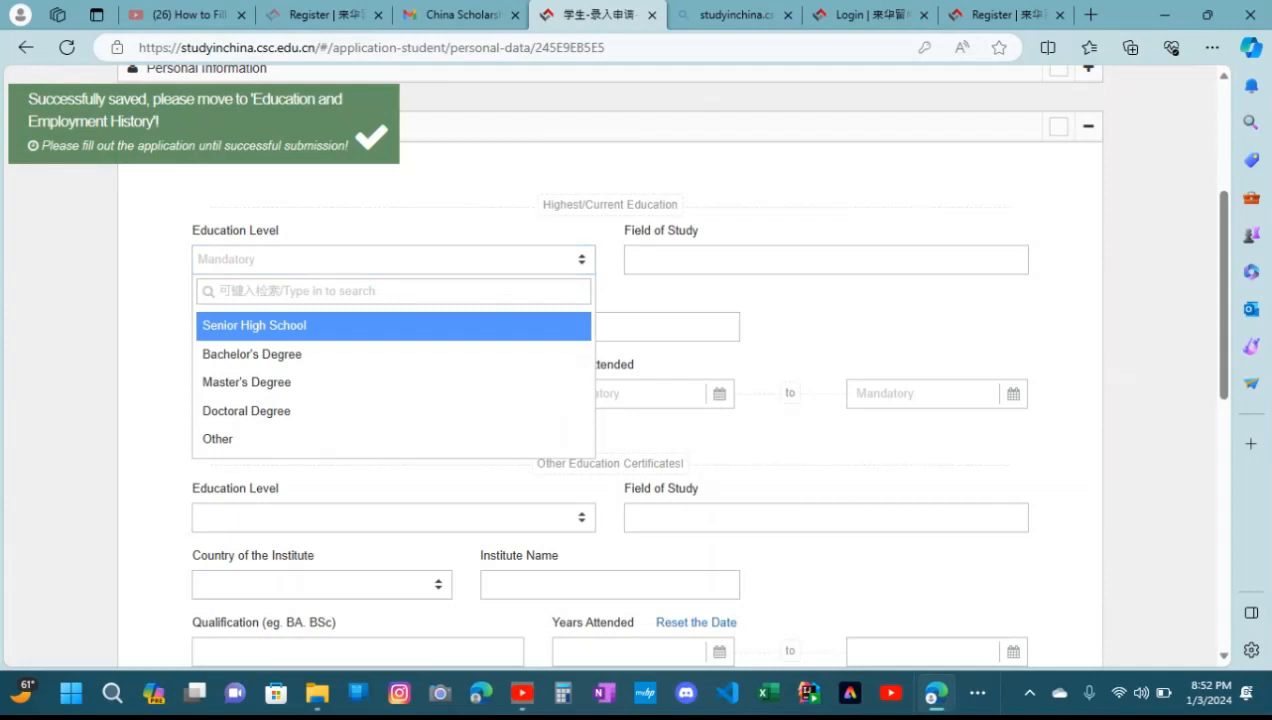
{"action": "key", "text": "Return"}
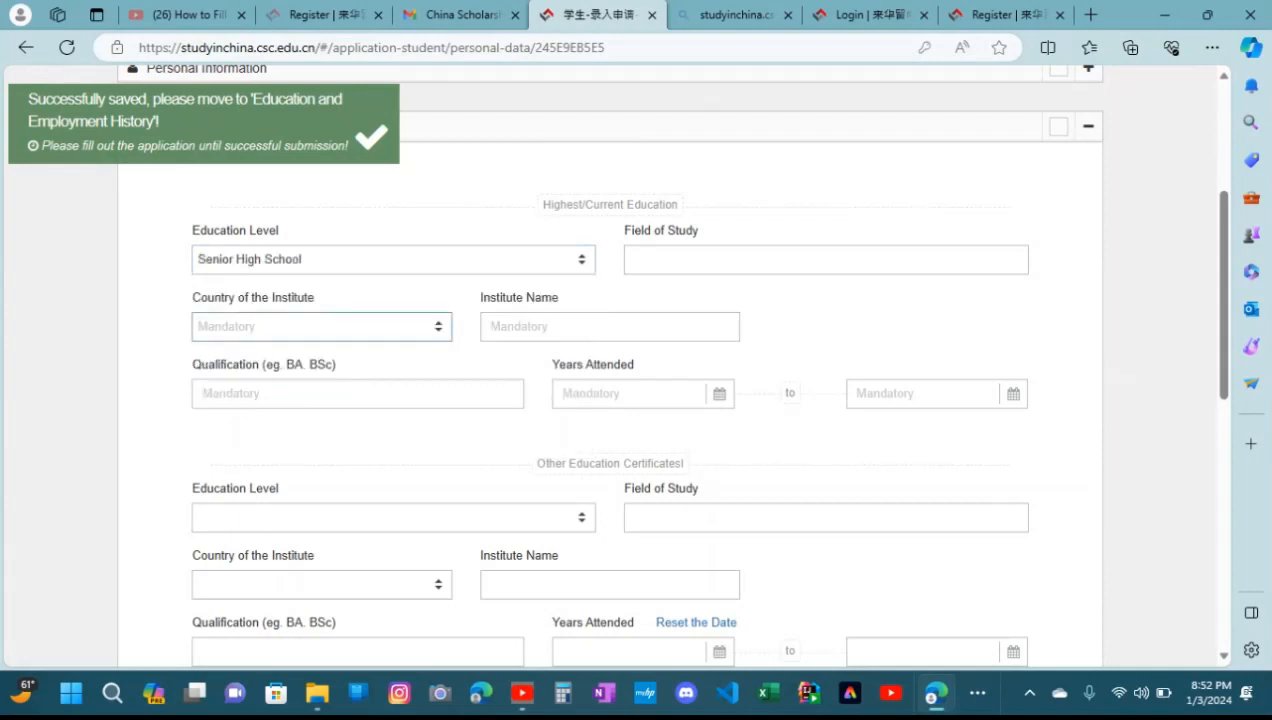
Set the country of the institute for the highest education to Pakistan
{"action": "left_click", "coordinate": [826, 260]}
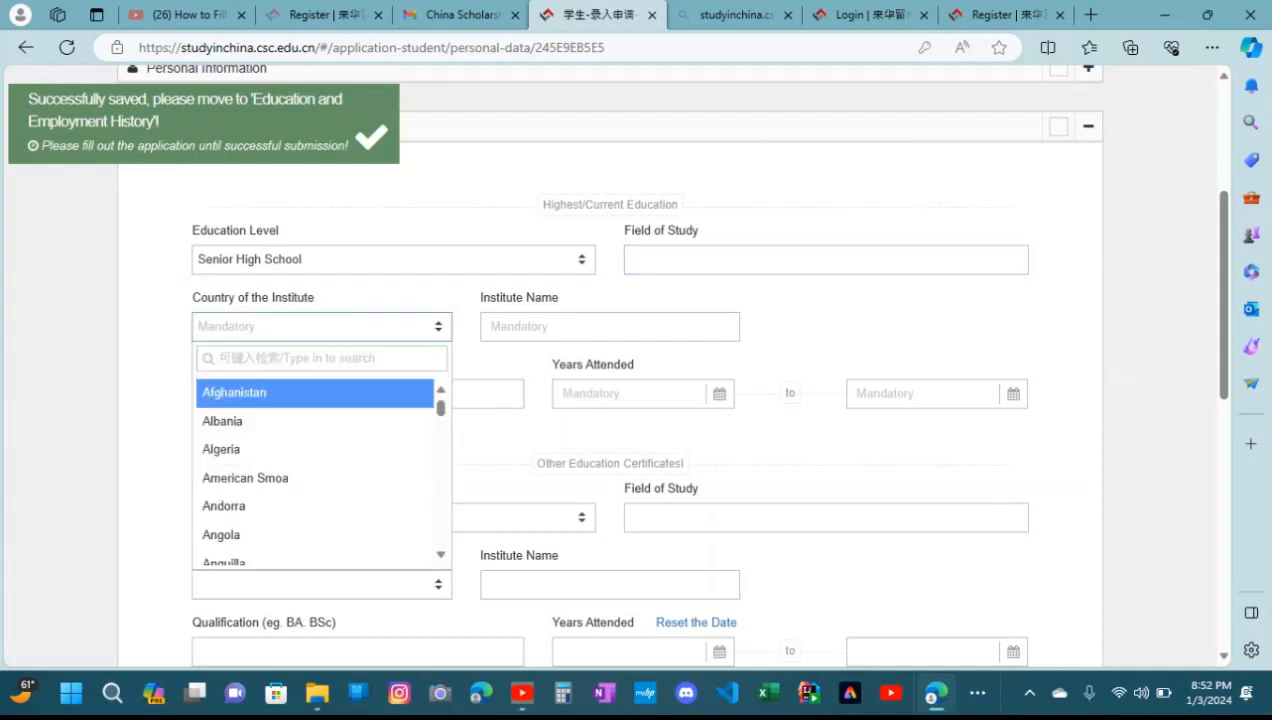
{"action": "type", "text": "pak"}
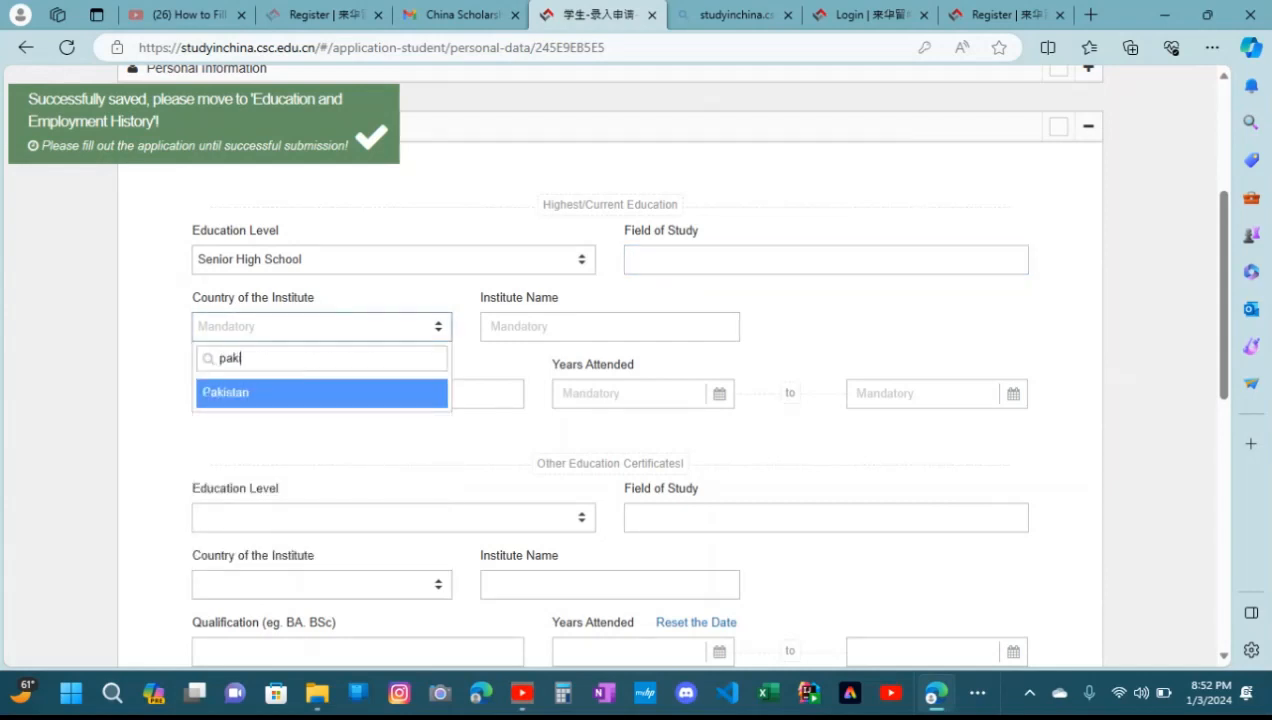
{"action": "type", "text": "i"}
{"action": "key", "text": "Return"}
{"action": "key", "text": "Tab"}
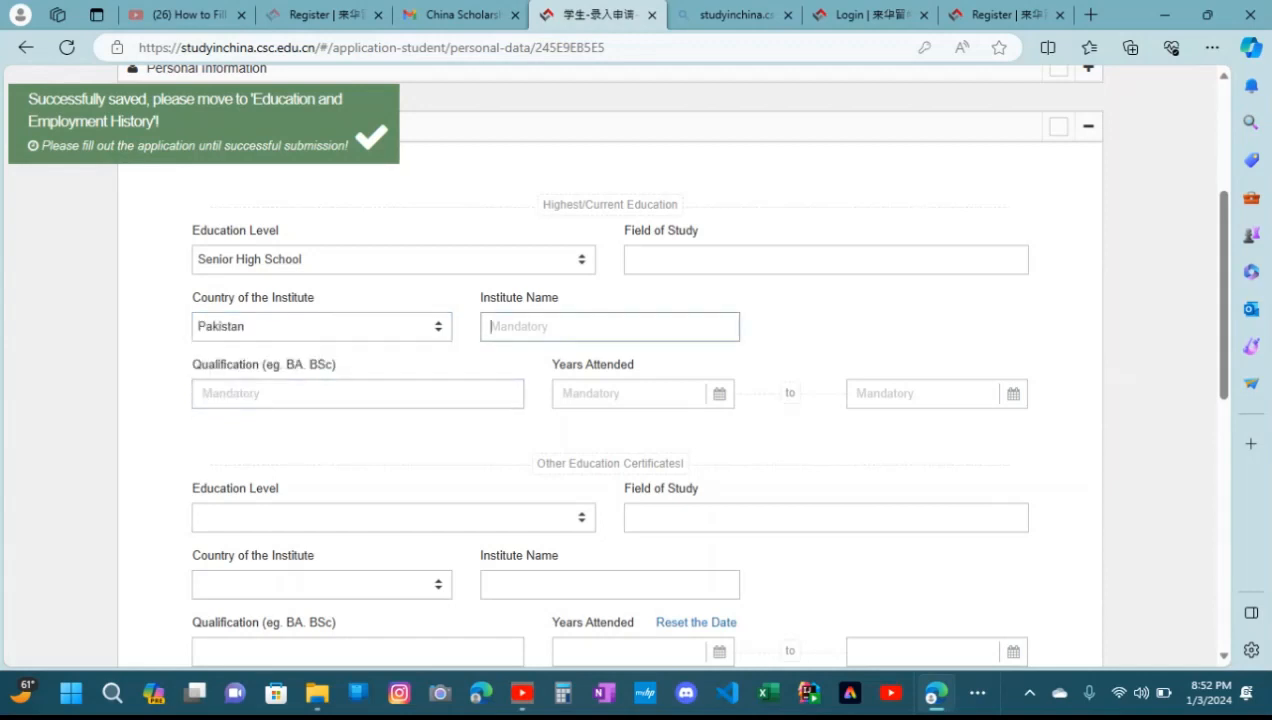
Enter "AJ Science college" as the institute name for the highest education
{"action": "type", "text": "Aj"}
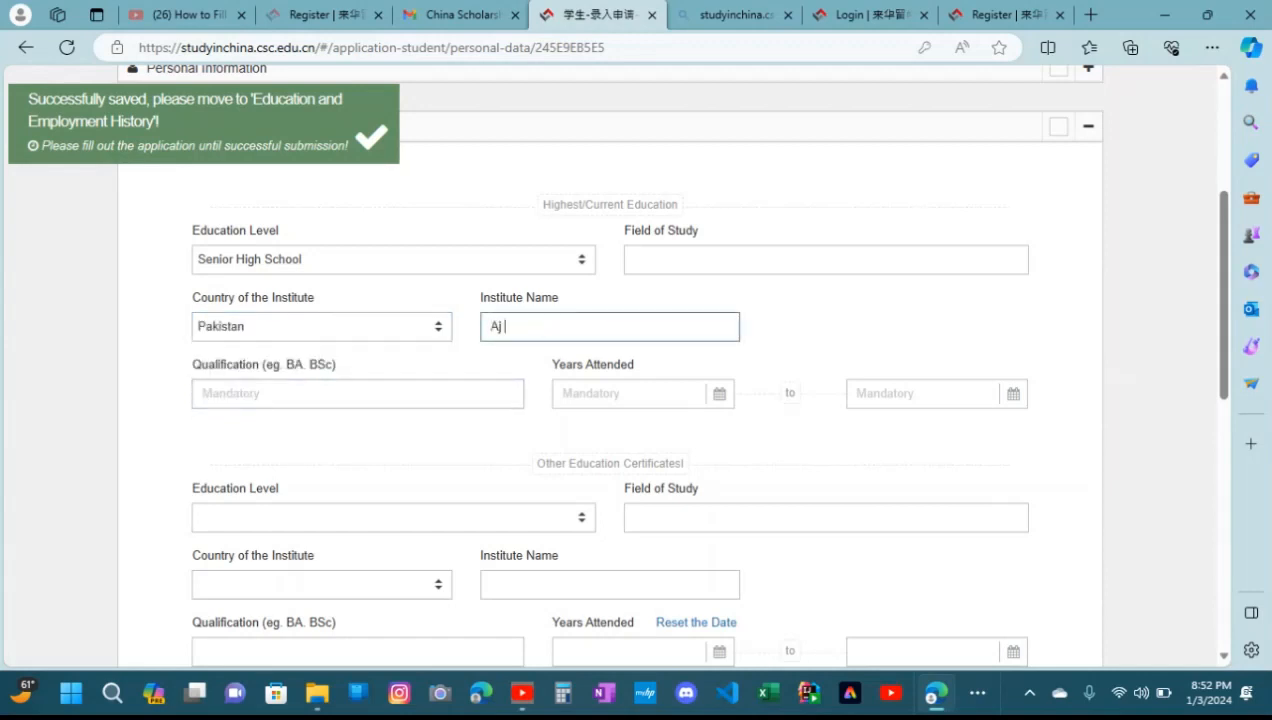
{"action": "key", "text": "BackSpace"}
{"action": "type", "text": "J s"}
{"action": "key", "text": "BackSpace"}
{"action": "type", "text": "Science college"}
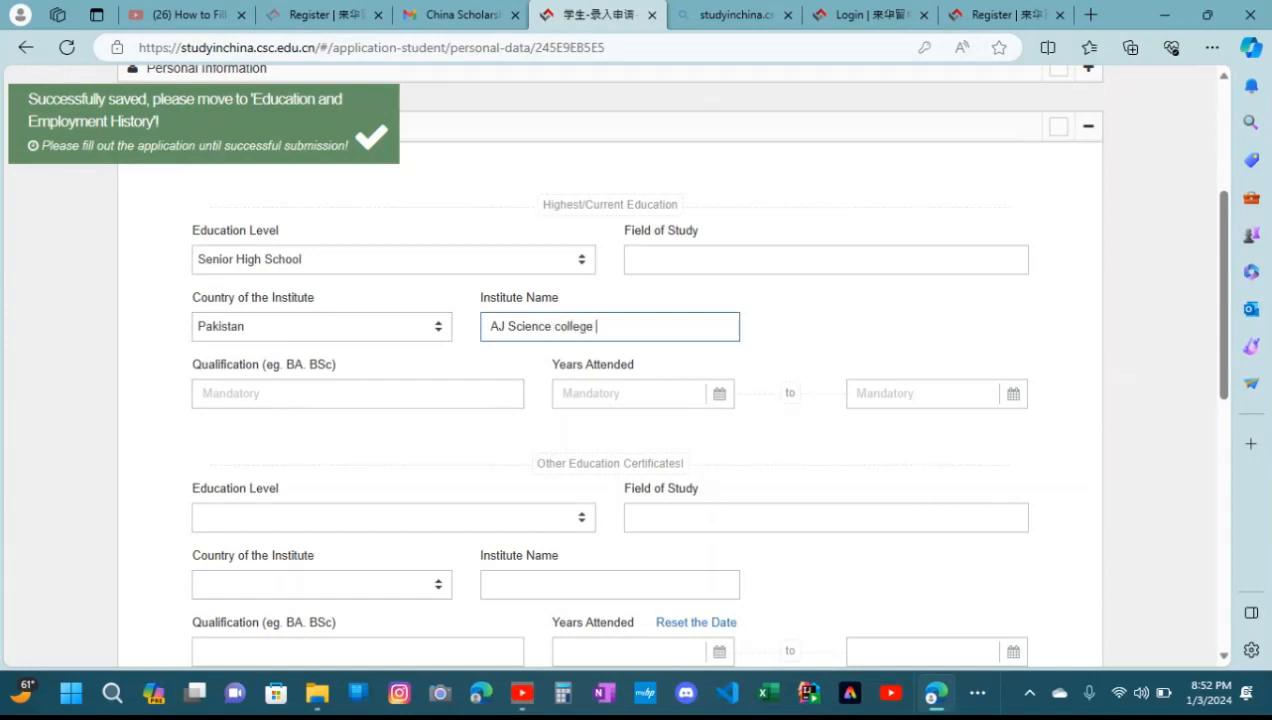
{"action": "key", "text": "Tab"}
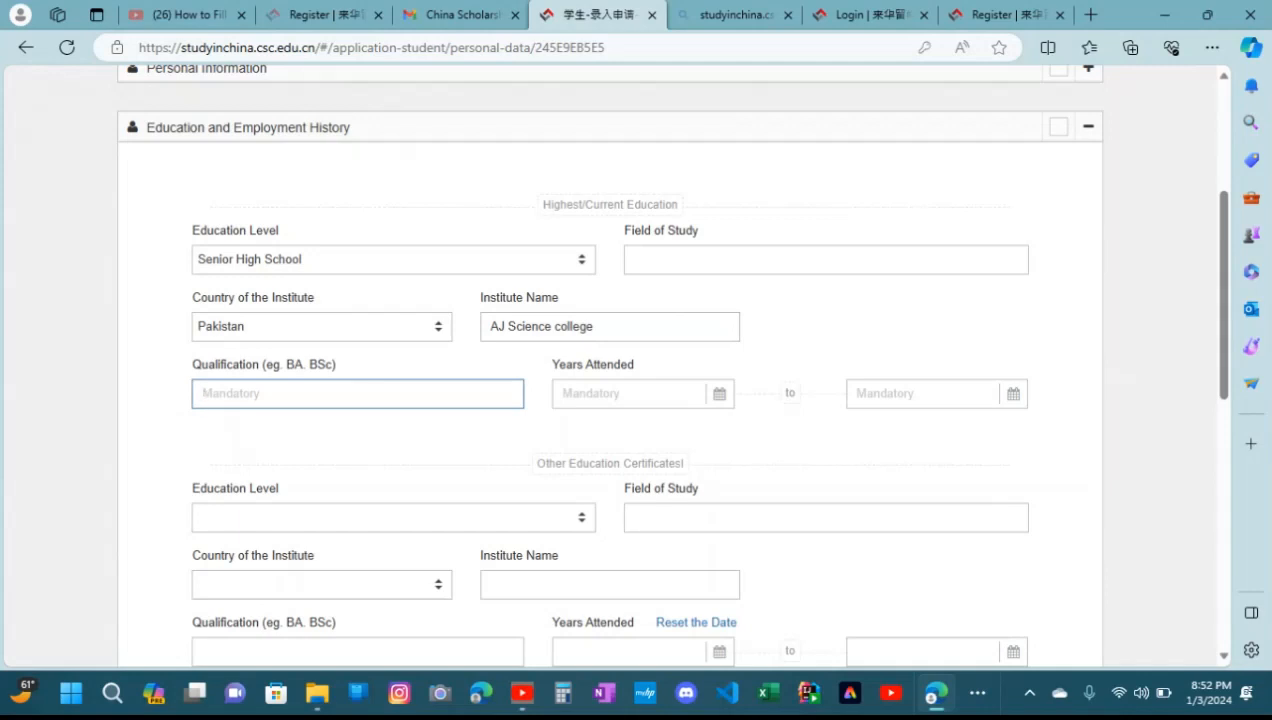
Enter "senior high school" as the qualification for the highest education
{"action": "type", "text": "senior high school"}
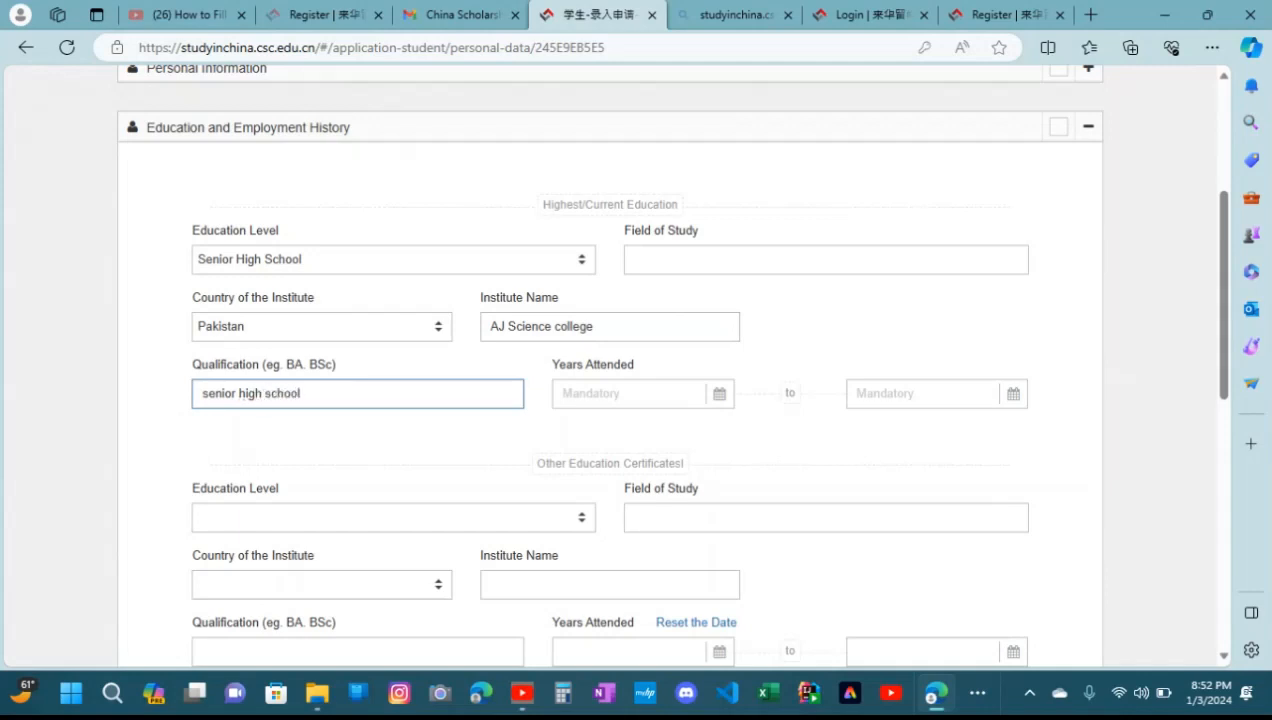
{"action": "left_click", "coordinate": [719, 394]}
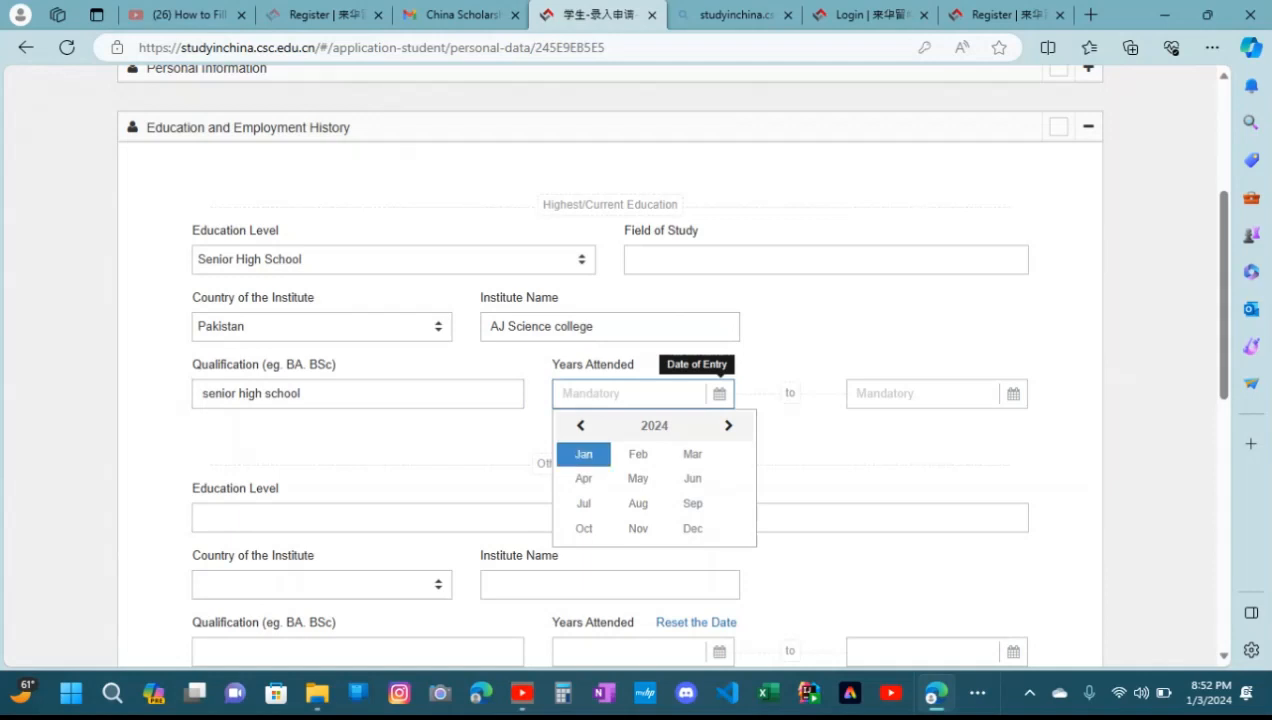
{"action": "left_click", "coordinate": [580, 425]}
{"action": "left_click", "coordinate": [580, 425]}
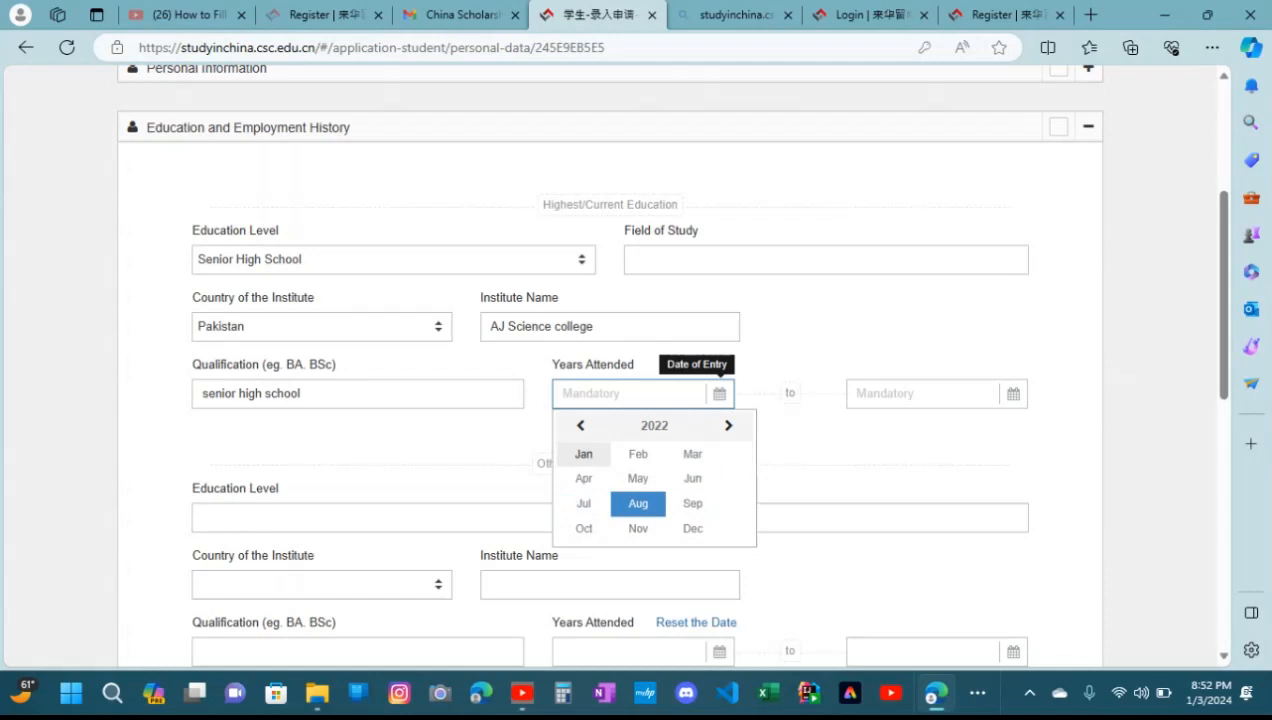
{"action": "left_click", "coordinate": [638, 503]}
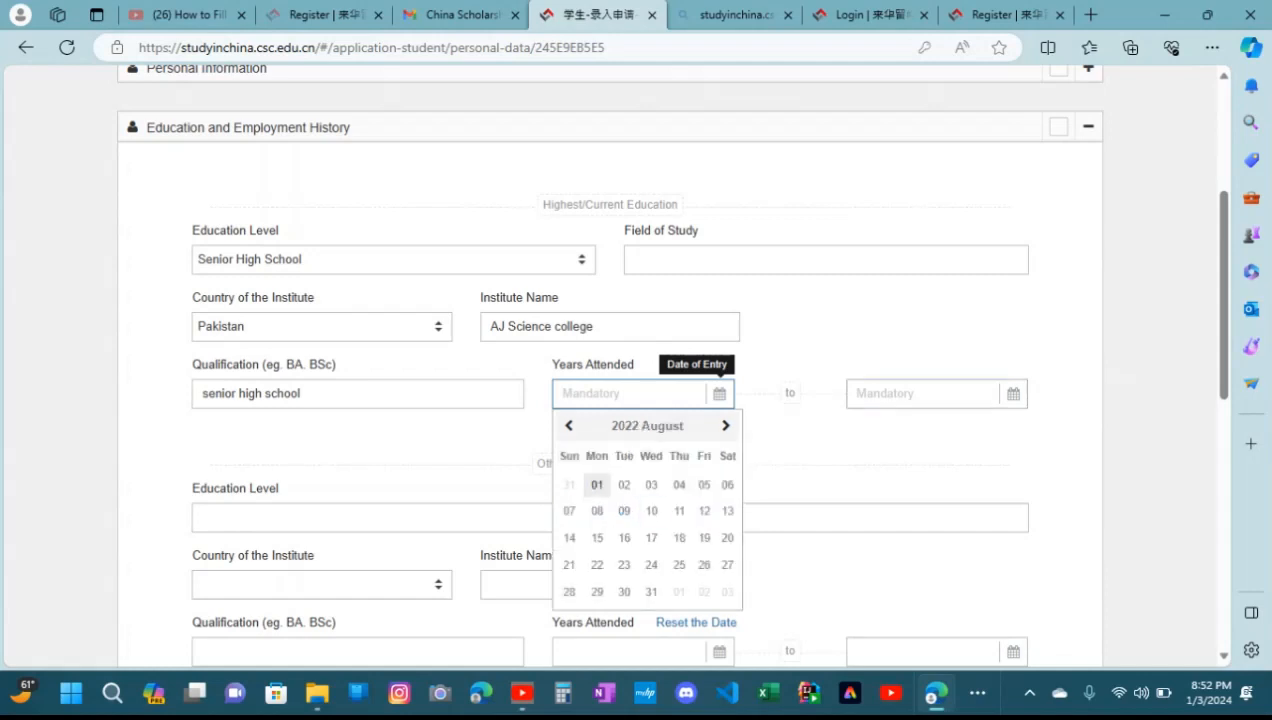
Set the completion date of the highest education's years attended to 2024-07-01
{"action": "left_click", "coordinate": [1013, 393]}
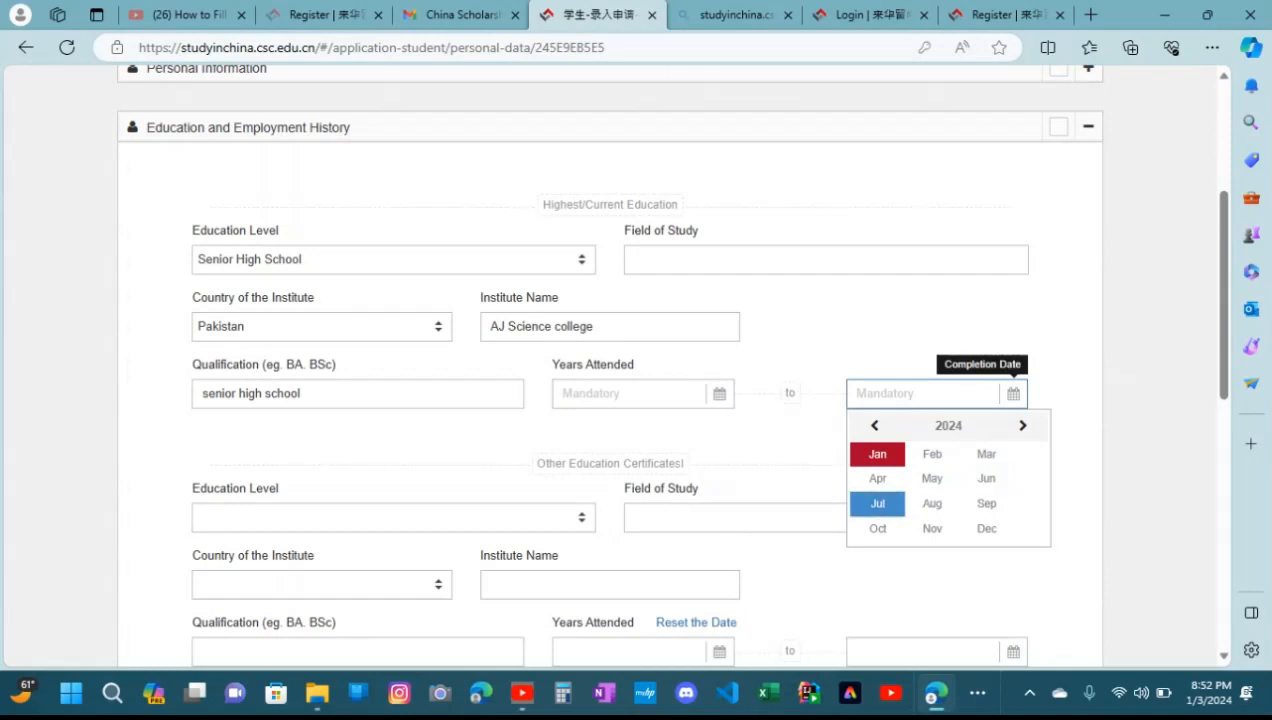
{"action": "left_click", "coordinate": [877, 503]}
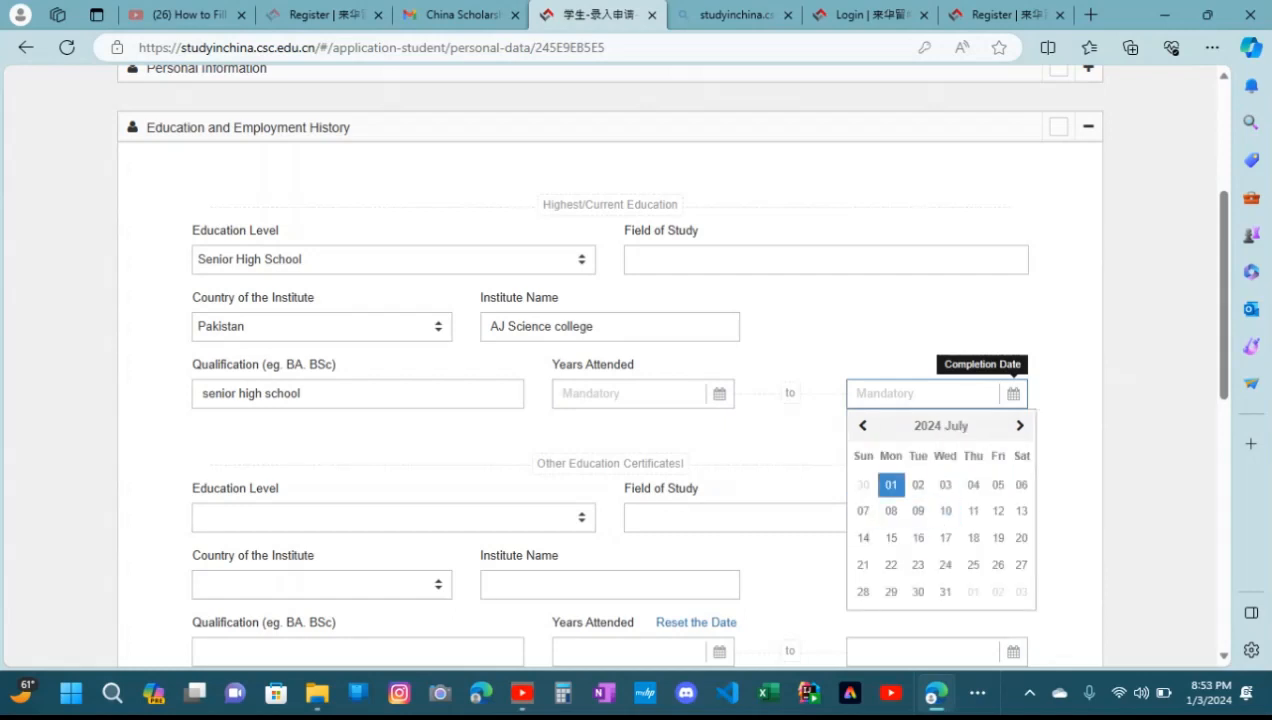
{"action": "left_click", "coordinate": [891, 484]}
Set the date of entry of the highest education's years attended to 2022-08-01
{"action": "left_click", "coordinate": [719, 394]}
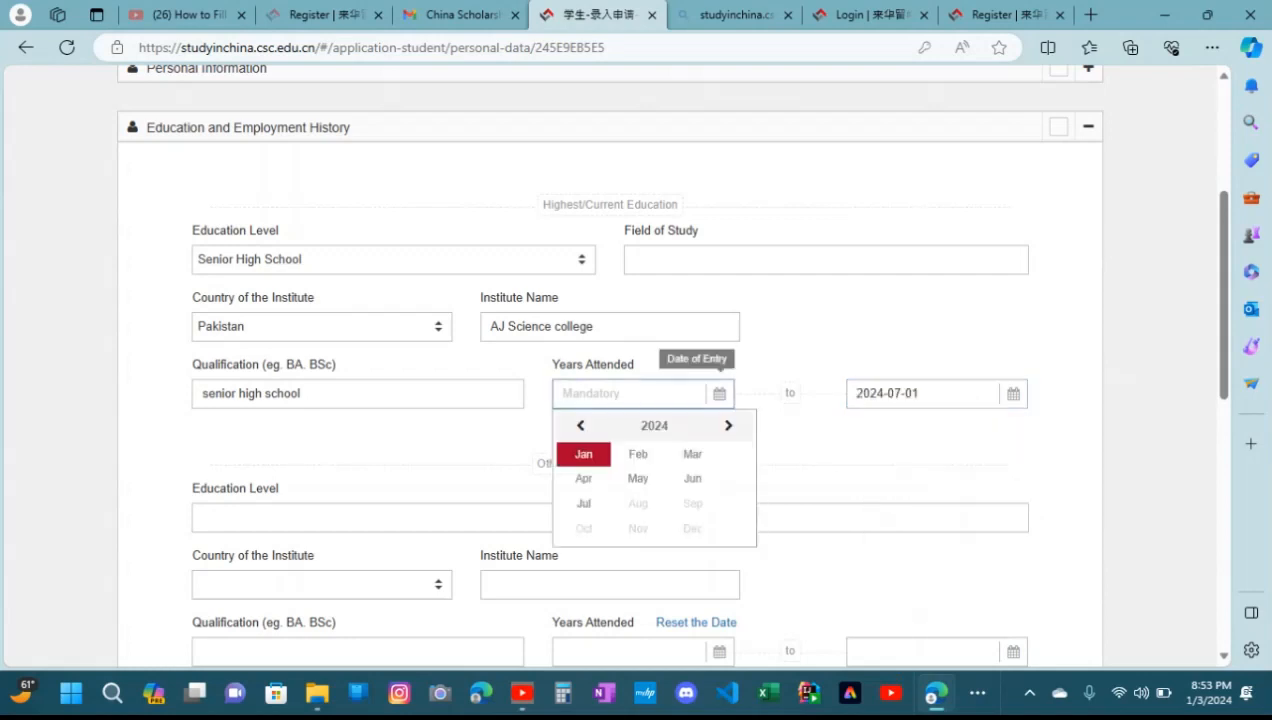
{"action": "left_click", "coordinate": [580, 426]}
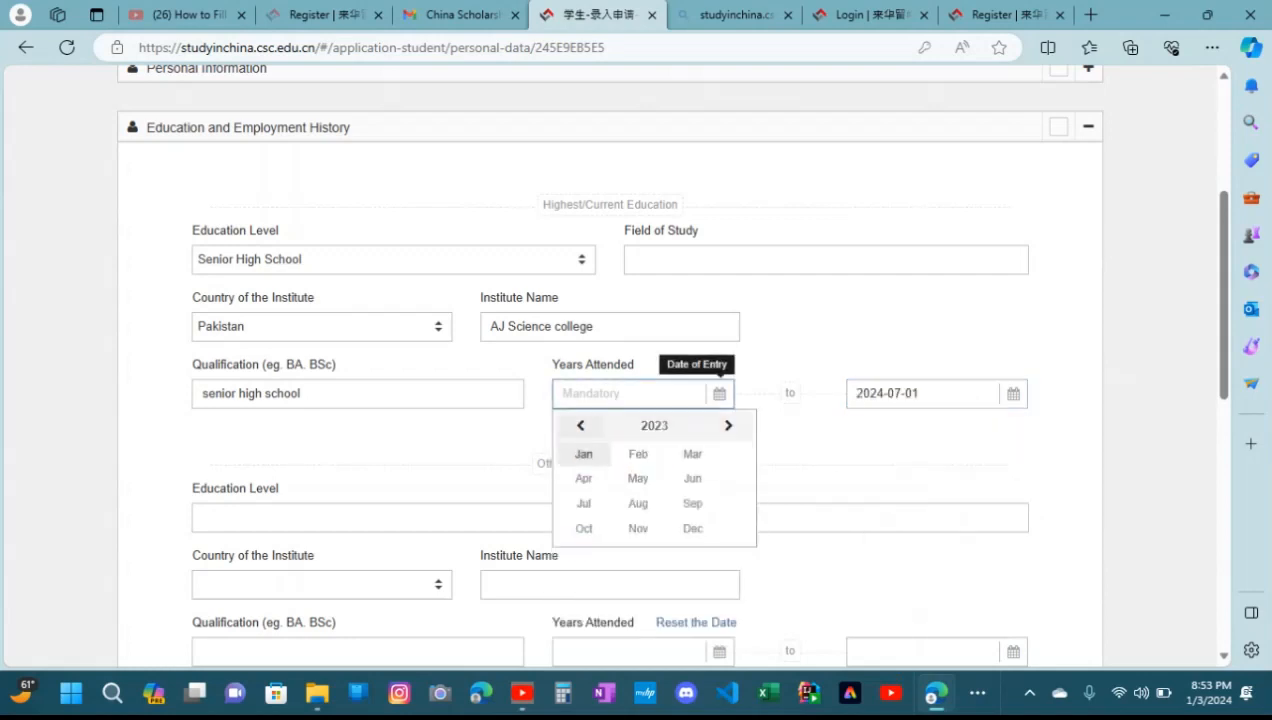
{"action": "left_click", "coordinate": [580, 426]}
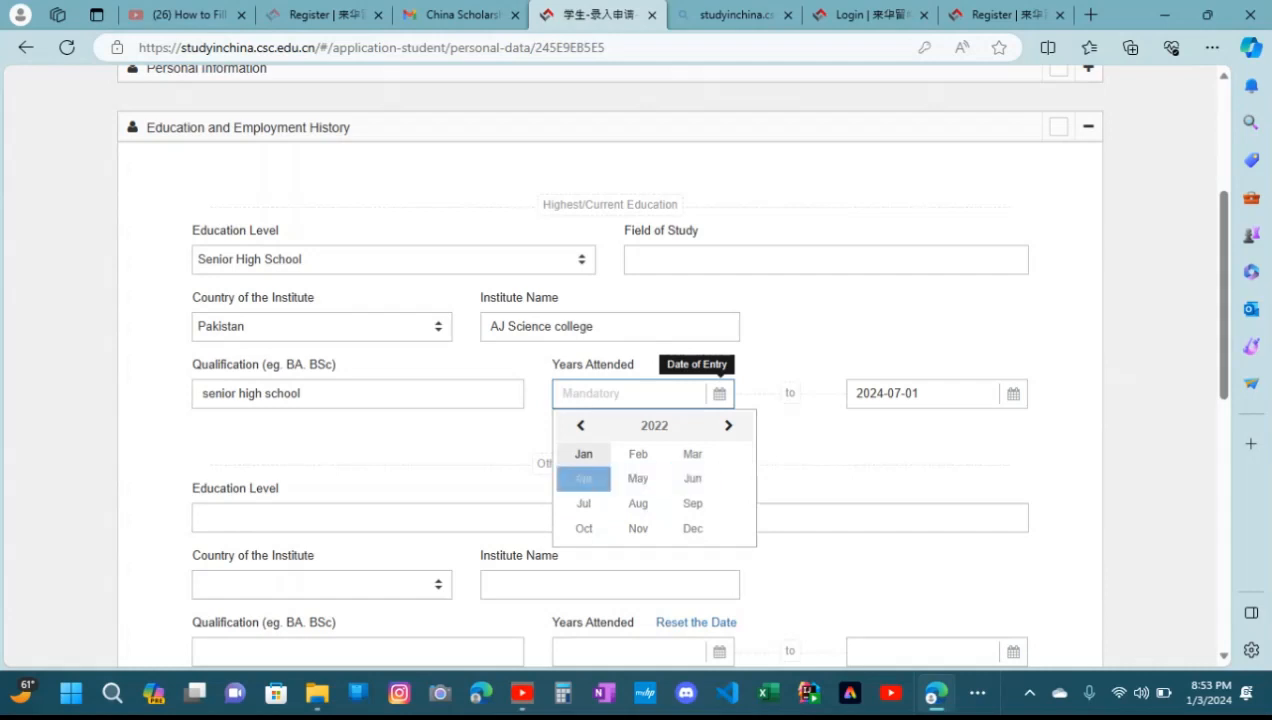
{"action": "left_click", "coordinate": [628, 506]}
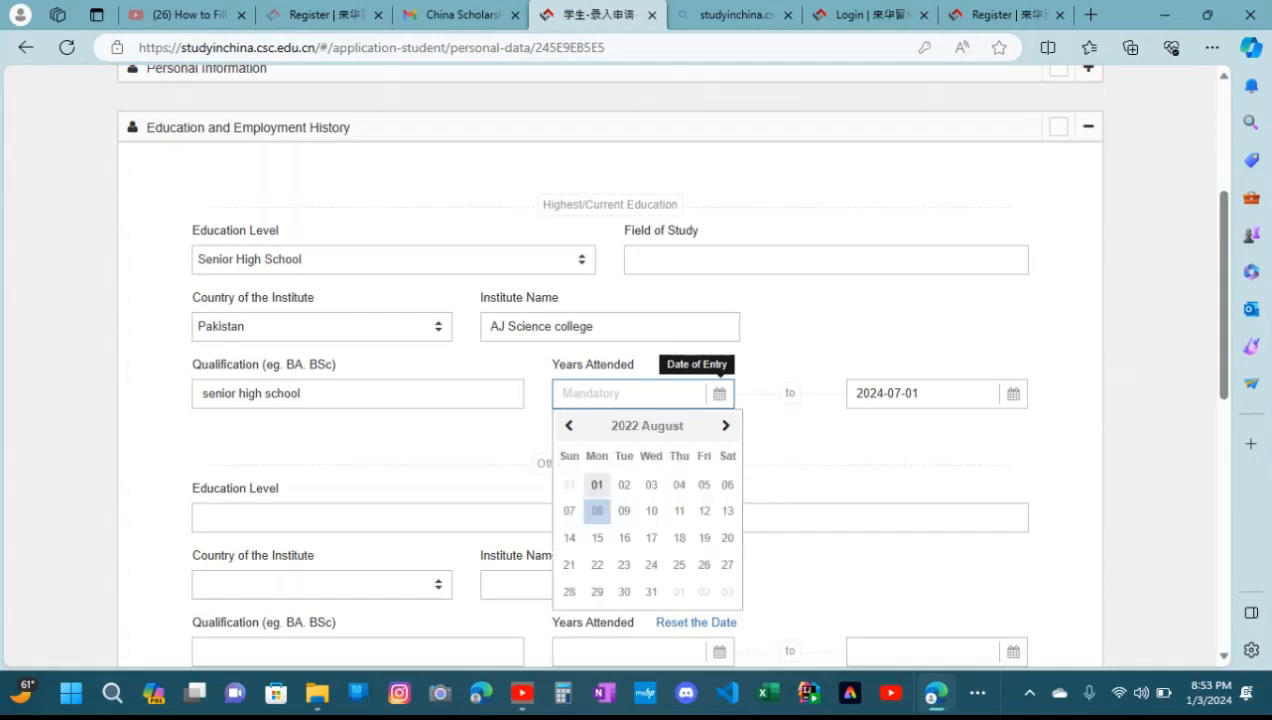
{"action": "left_click", "coordinate": [597, 485]}
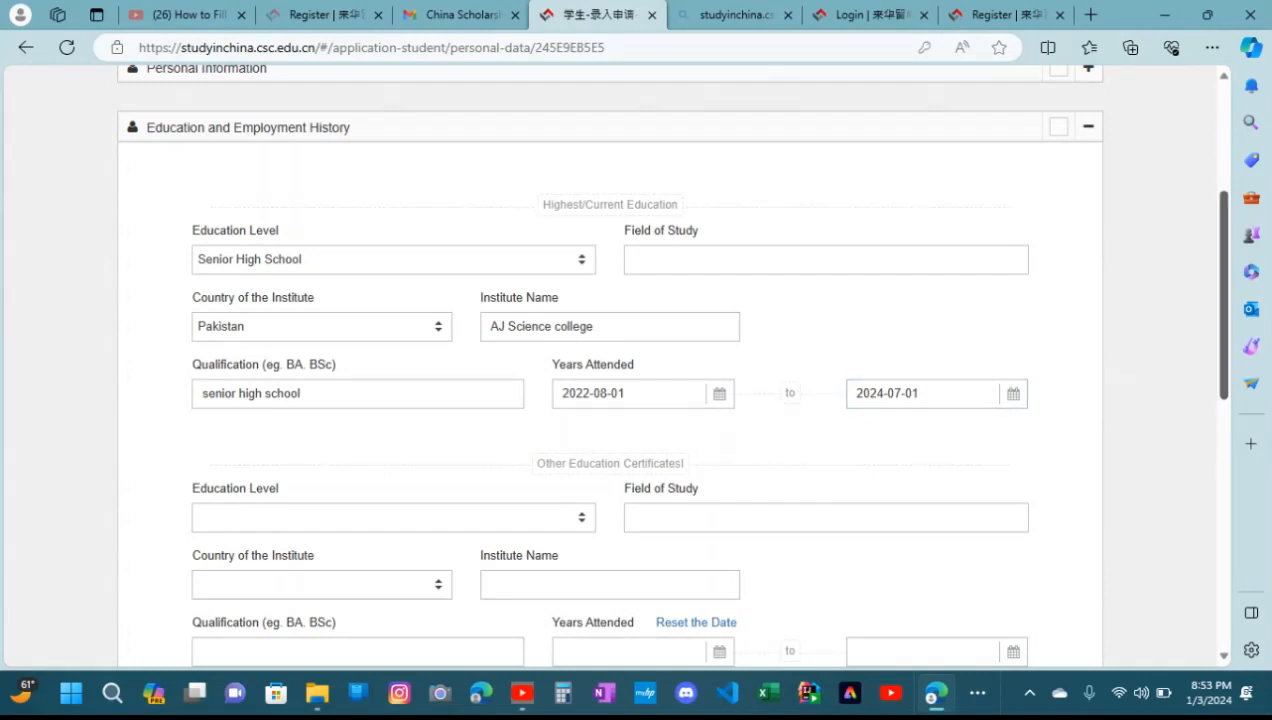
Leave the other education certificates blank and enter "student" as the employer under Employment History
{"action": "scroll", "coordinate": [660, 365], "scroll_direction": "down", "scroll_amount": 3}
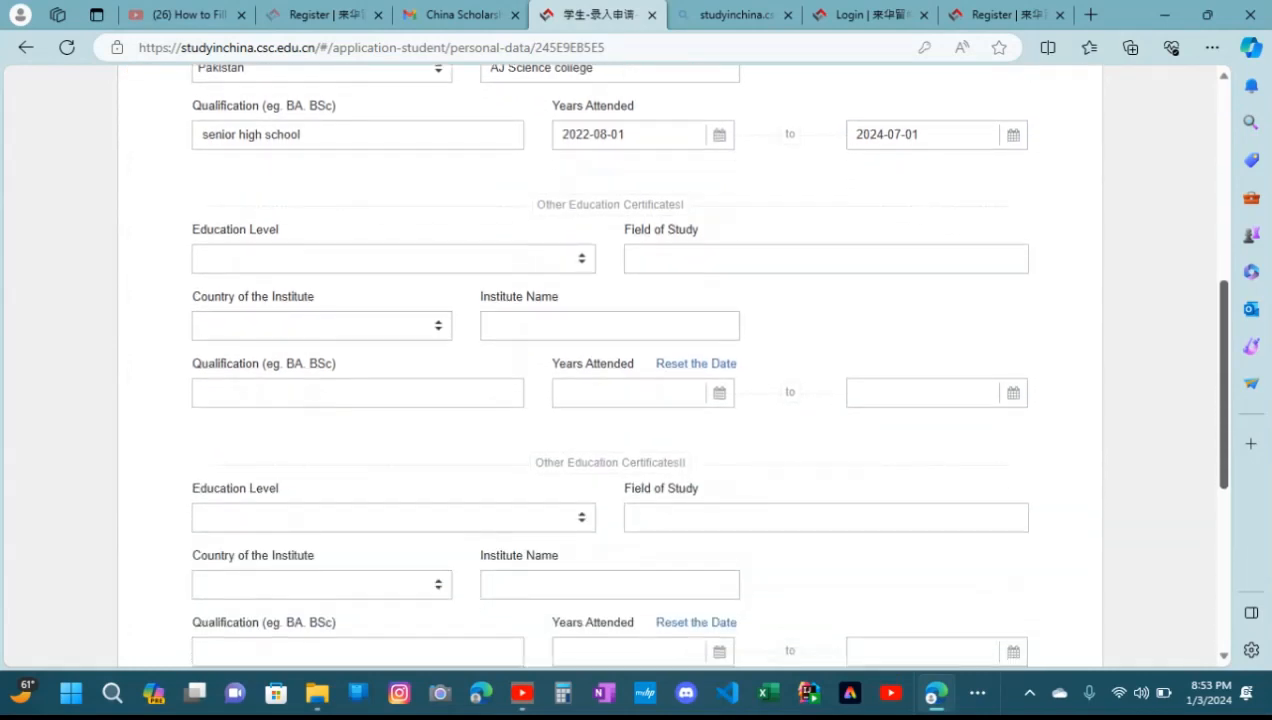
{"action": "scroll", "coordinate": [660, 365], "scroll_direction": "up", "scroll_amount": 2}
{"action": "scroll", "coordinate": [660, 365], "scroll_direction": "down", "scroll_amount": 1}
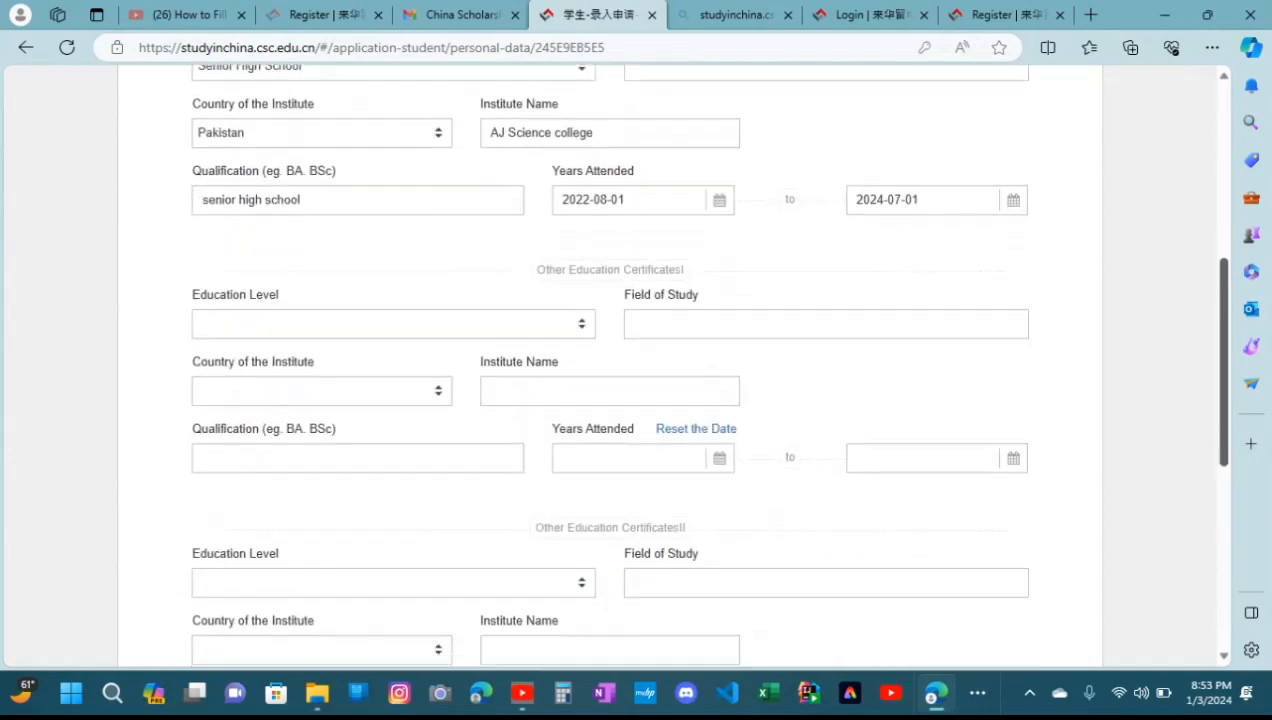
{"action": "scroll", "coordinate": [660, 365], "scroll_direction": "up", "scroll_amount": 2}
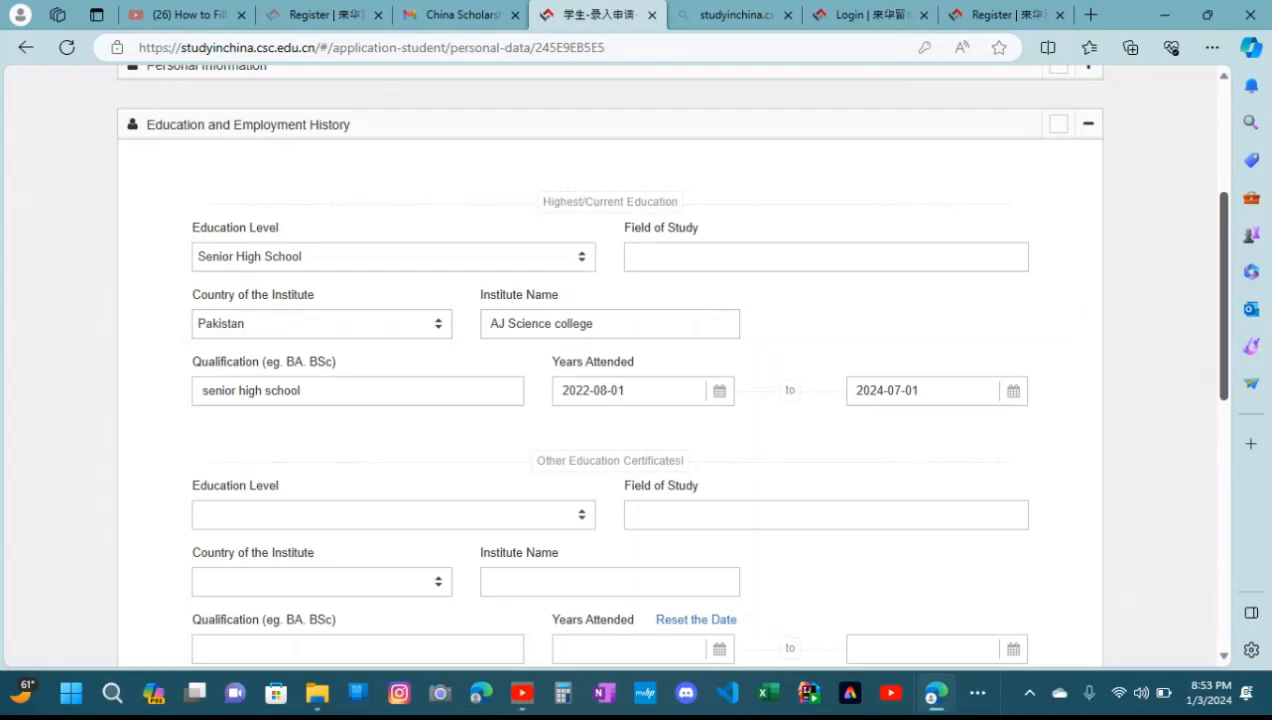
{"action": "scroll", "coordinate": [640, 360], "scroll_direction": "down", "scroll_amount": 6}
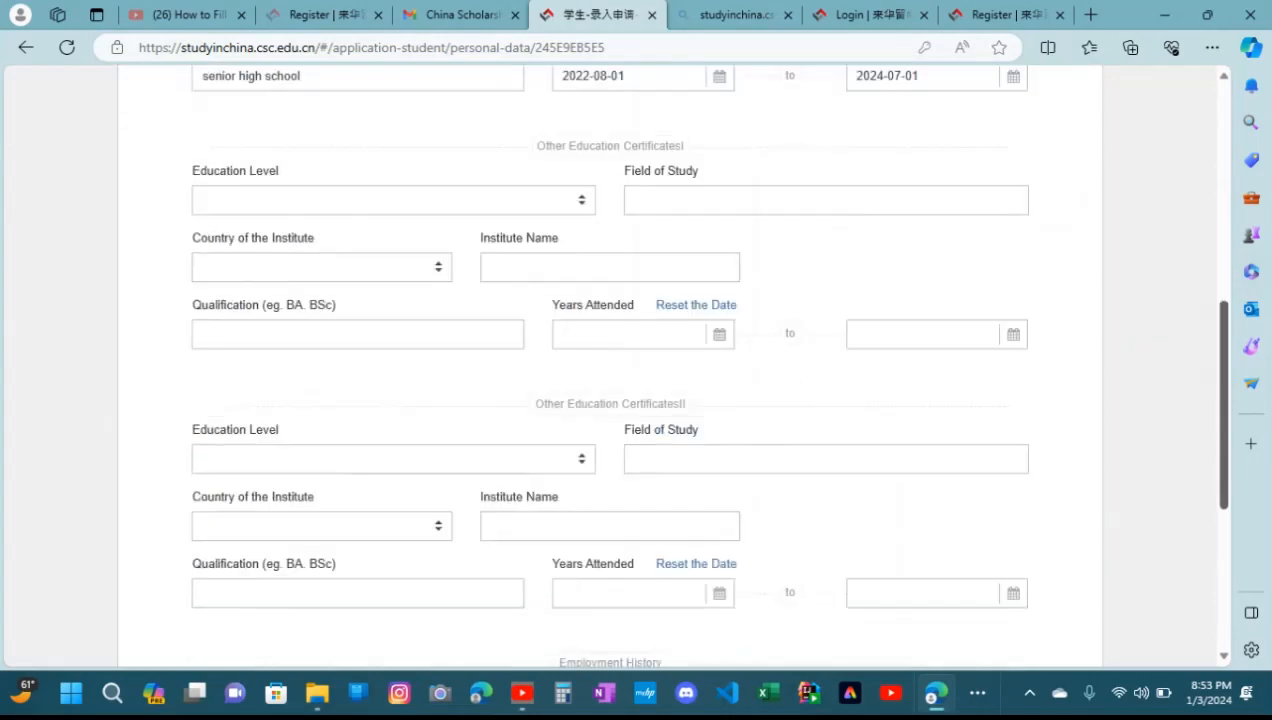
{"action": "scroll", "coordinate": [610, 366], "scroll_direction": "up", "scroll_amount": 1}
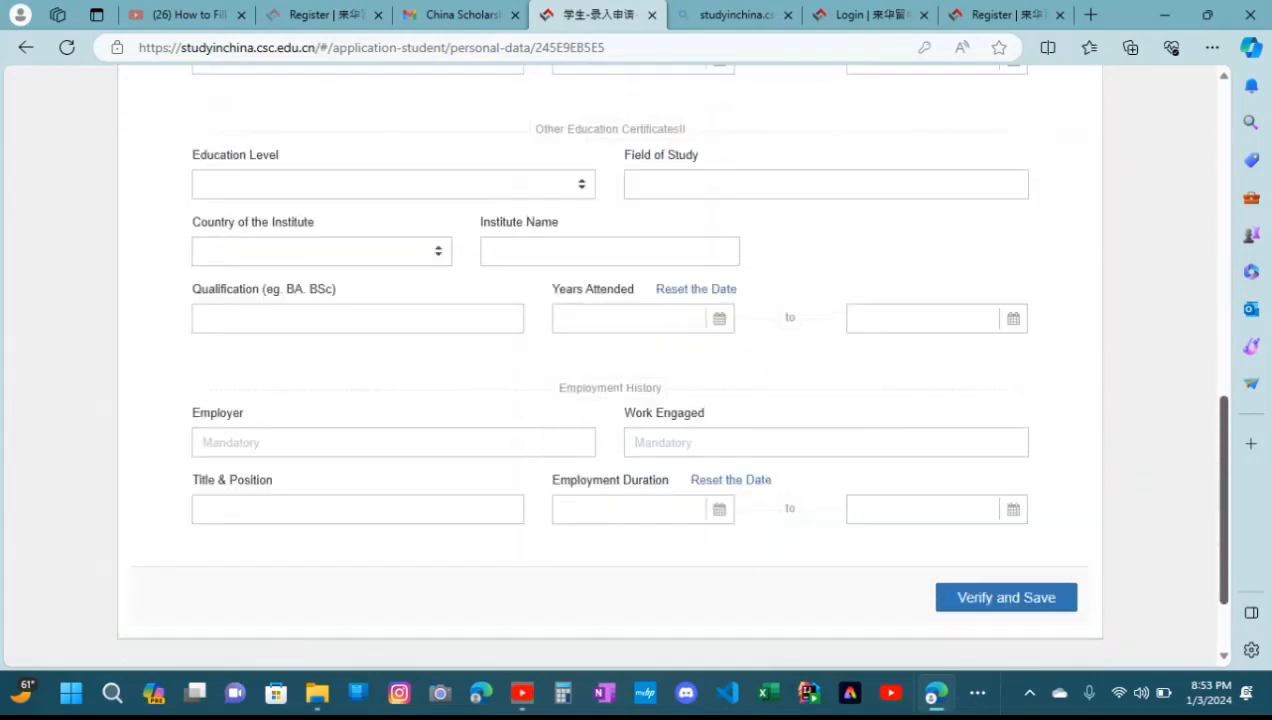
{"action": "scroll", "coordinate": [610, 366], "scroll_direction": "down", "scroll_amount": 1}
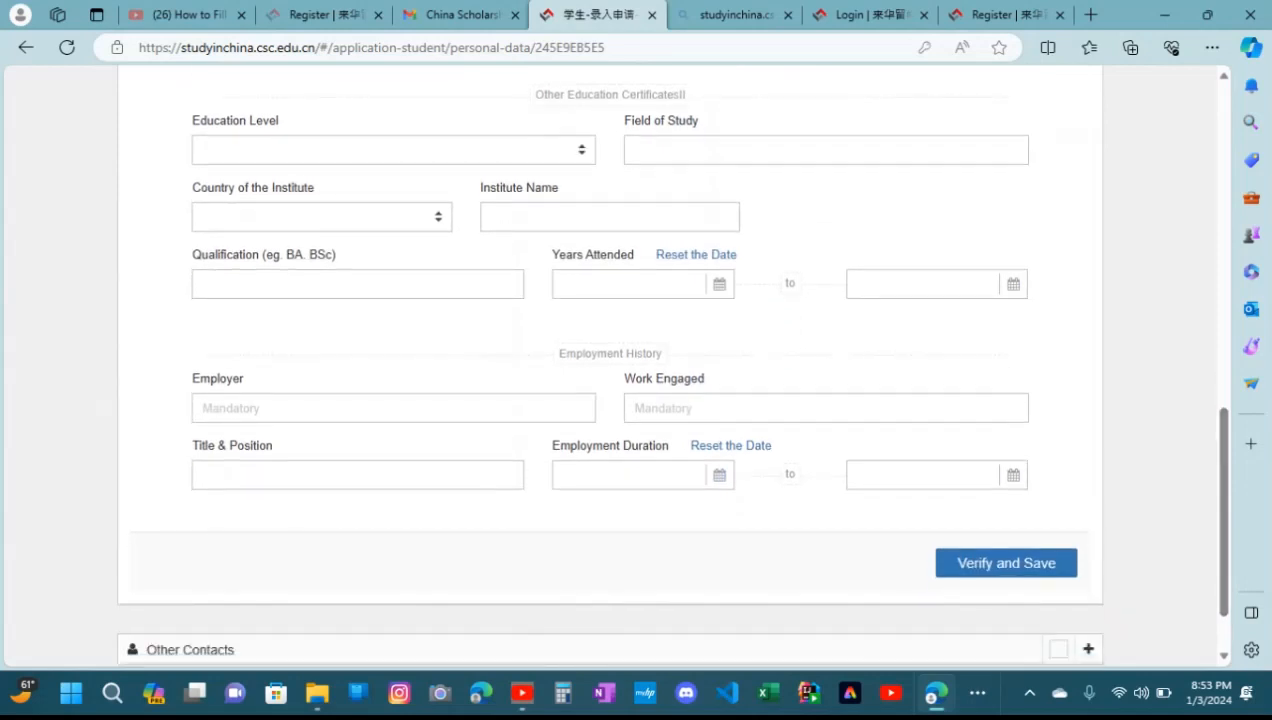
{"action": "left_click", "coordinate": [393, 408]}
{"action": "type", "text": "s"}
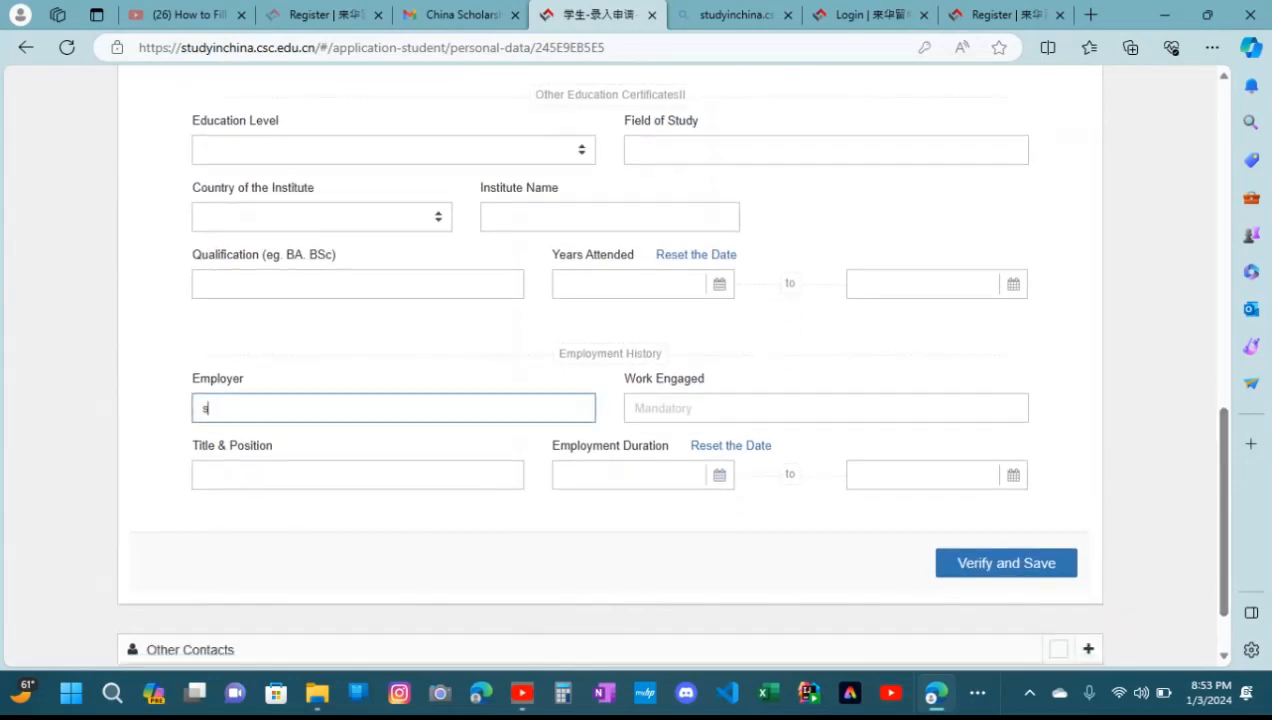
{"action": "type", "text": "tudent"}
Enter "internship" as the work engaged under Employment History and go to the Title & Position entry
{"action": "left_click", "coordinate": [826, 408]}
{"action": "type", "text": "ins"}
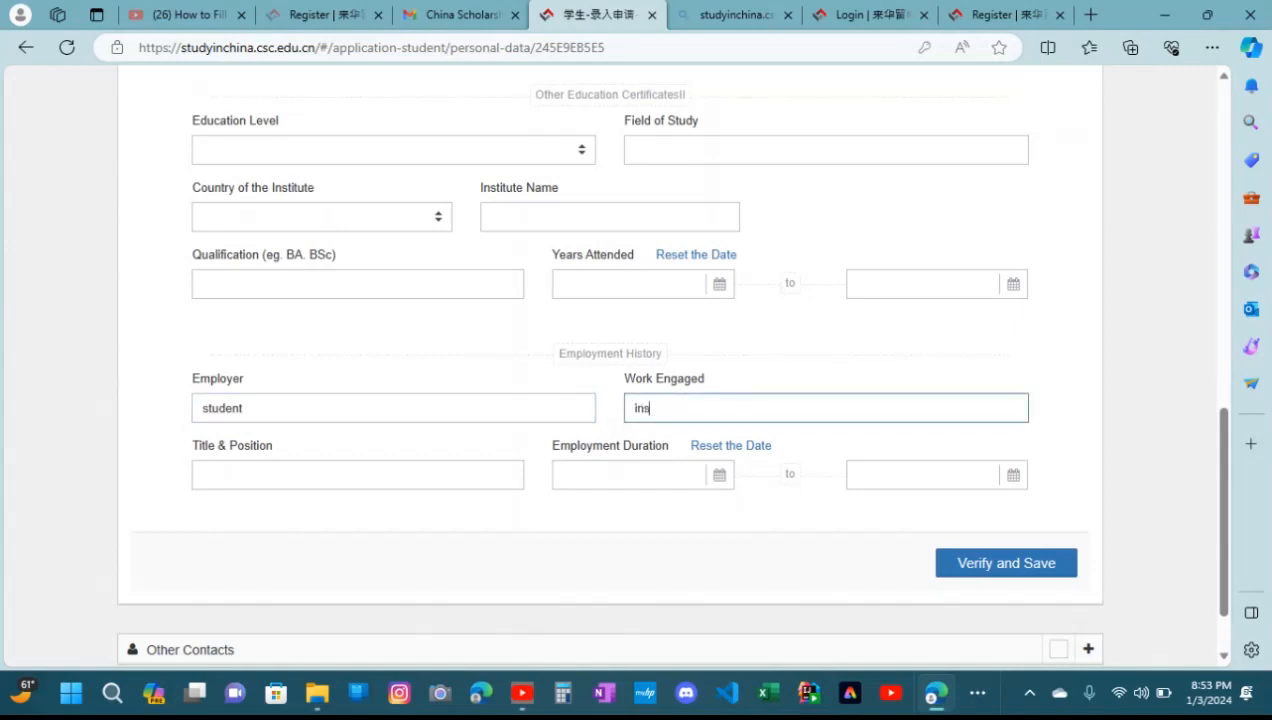
{"action": "key", "text": "BackSpace"}
{"action": "type", "text": "ternship"}
{"action": "left_click", "coordinate": [357, 475]}
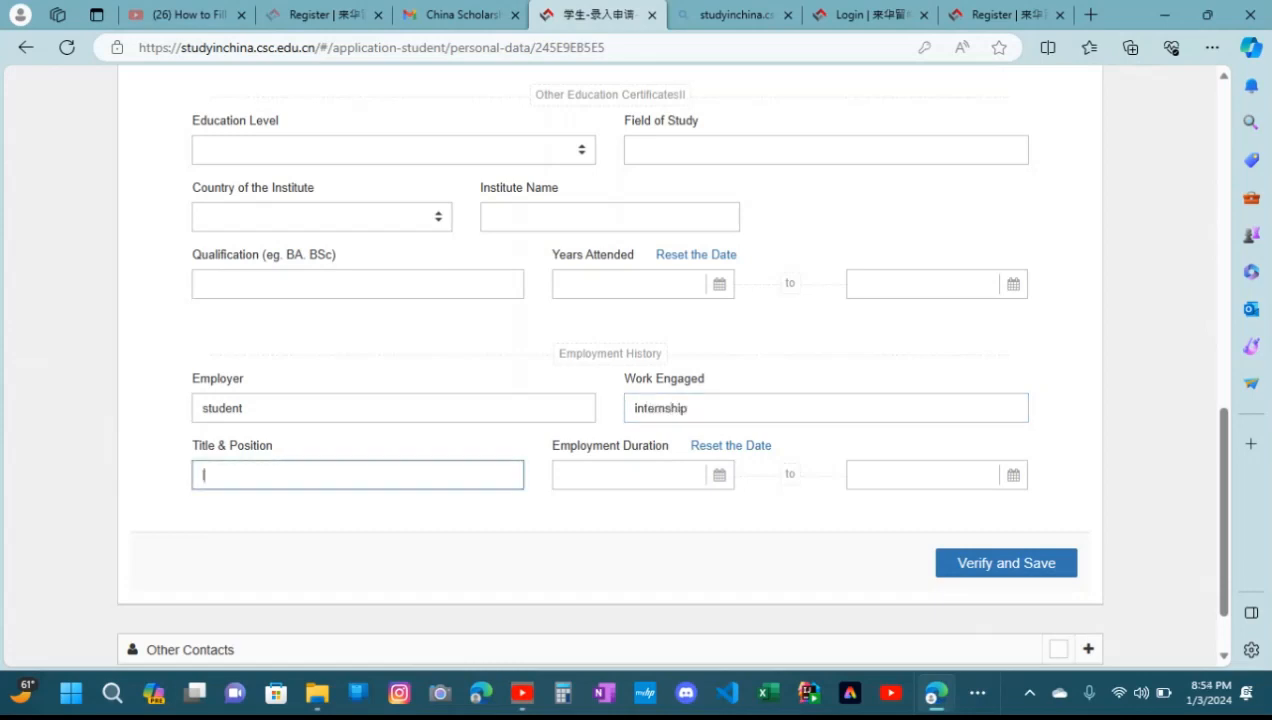
Enter "intern" as the title and position and set the employment duration's date of entry to 2023-07-04
{"action": "type", "text": "intern"}
{"action": "left_click", "coordinate": [719, 475]}
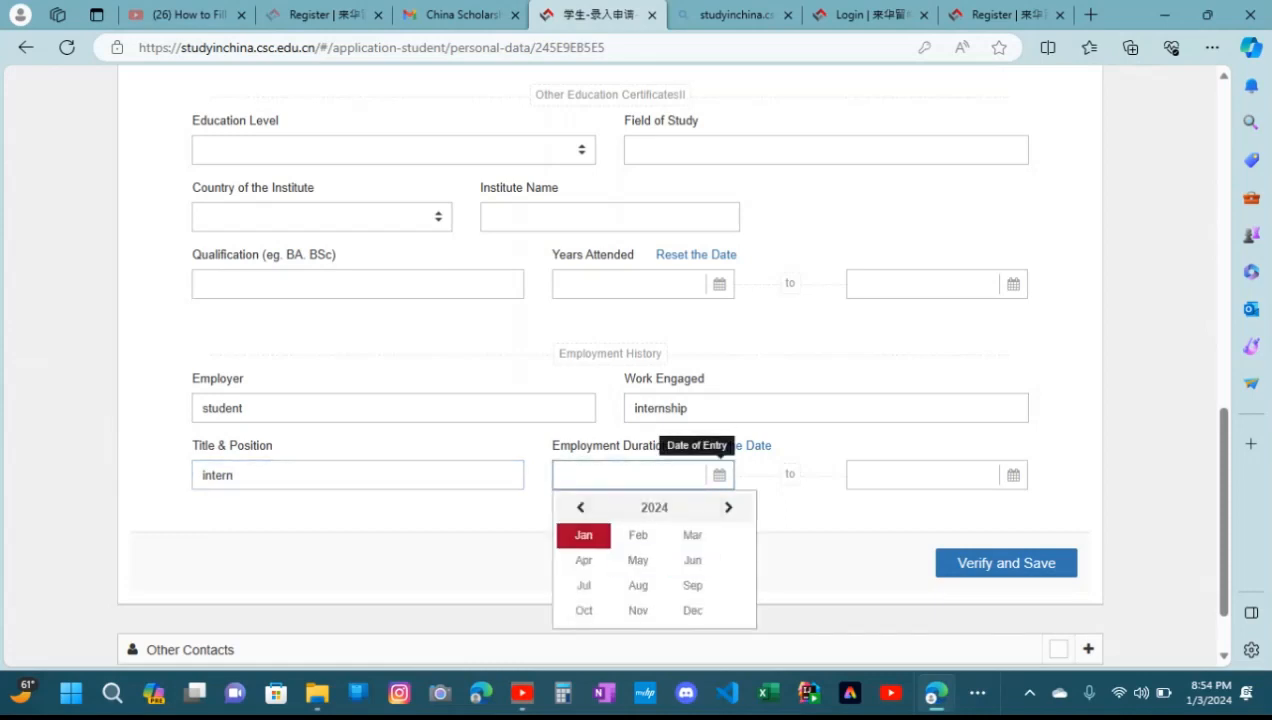
{"action": "left_click", "coordinate": [580, 507]}
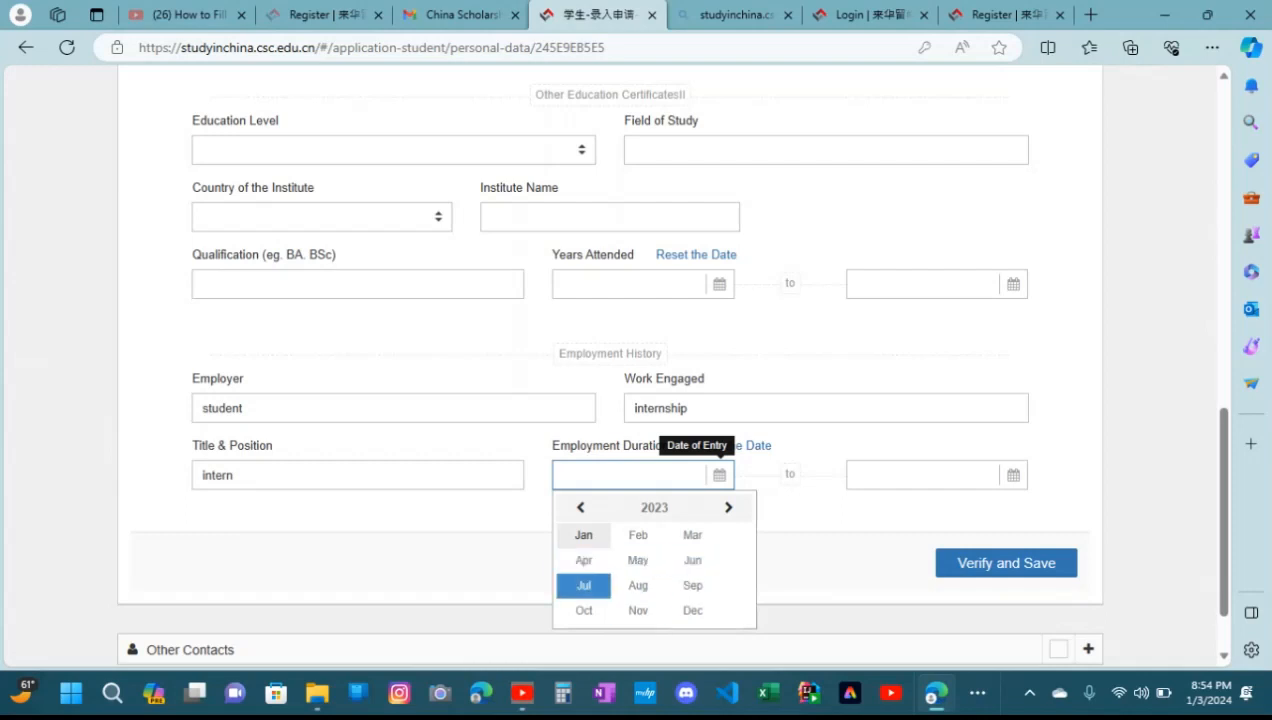
{"action": "left_click", "coordinate": [583, 585]}
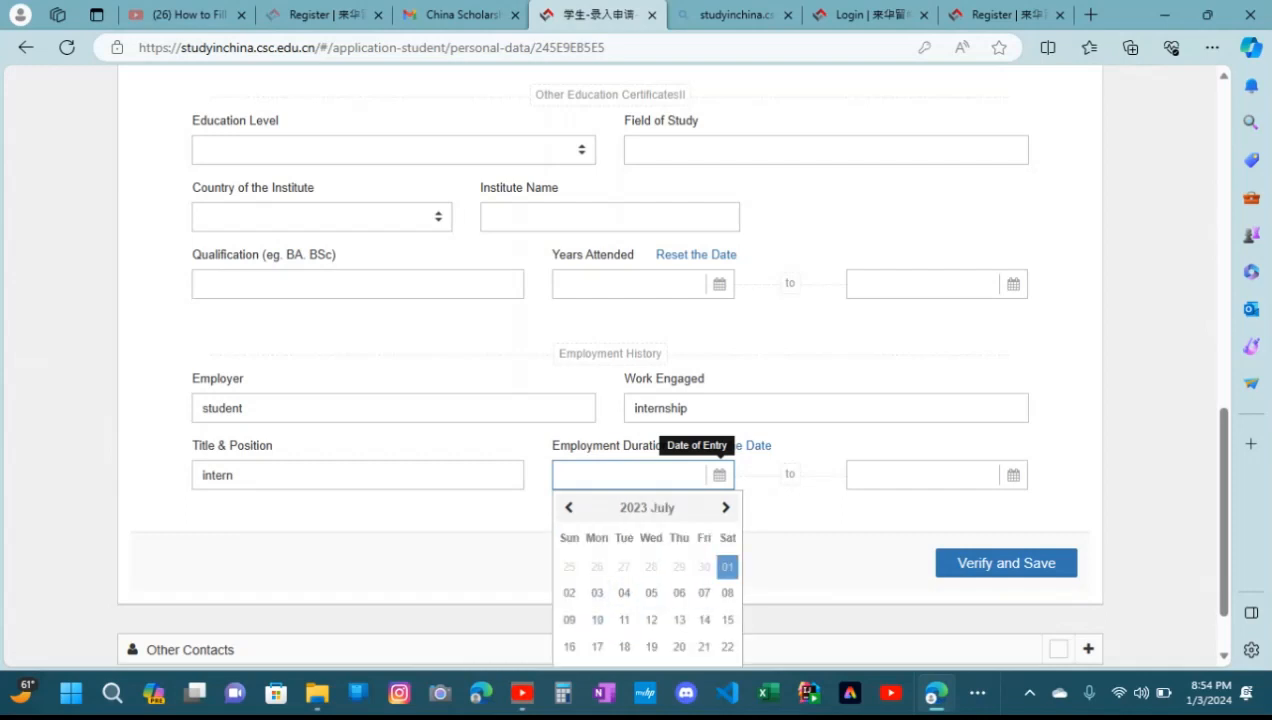
{"action": "left_click", "coordinate": [623, 593]}
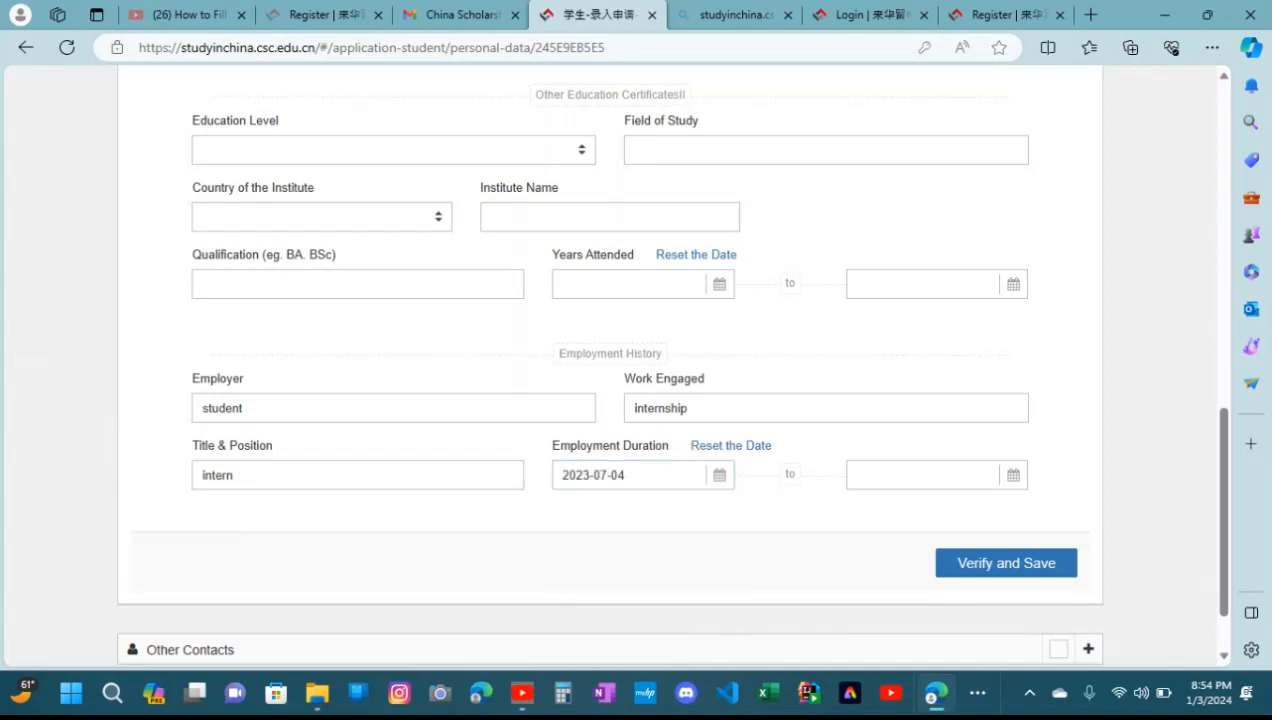
Set the employment duration's completion date to 2023-07-22, and verify and save the education and employment history
{"action": "left_click", "coordinate": [1012, 476]}
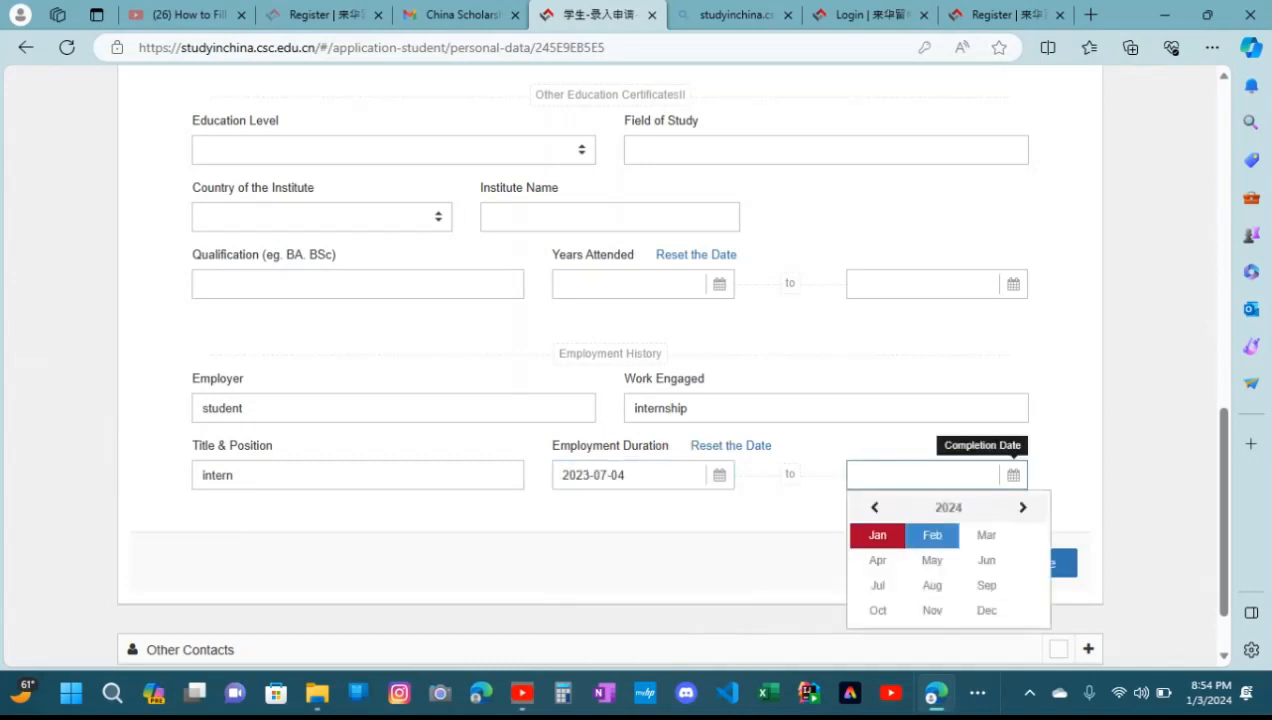
{"action": "left_click", "coordinate": [874, 507]}
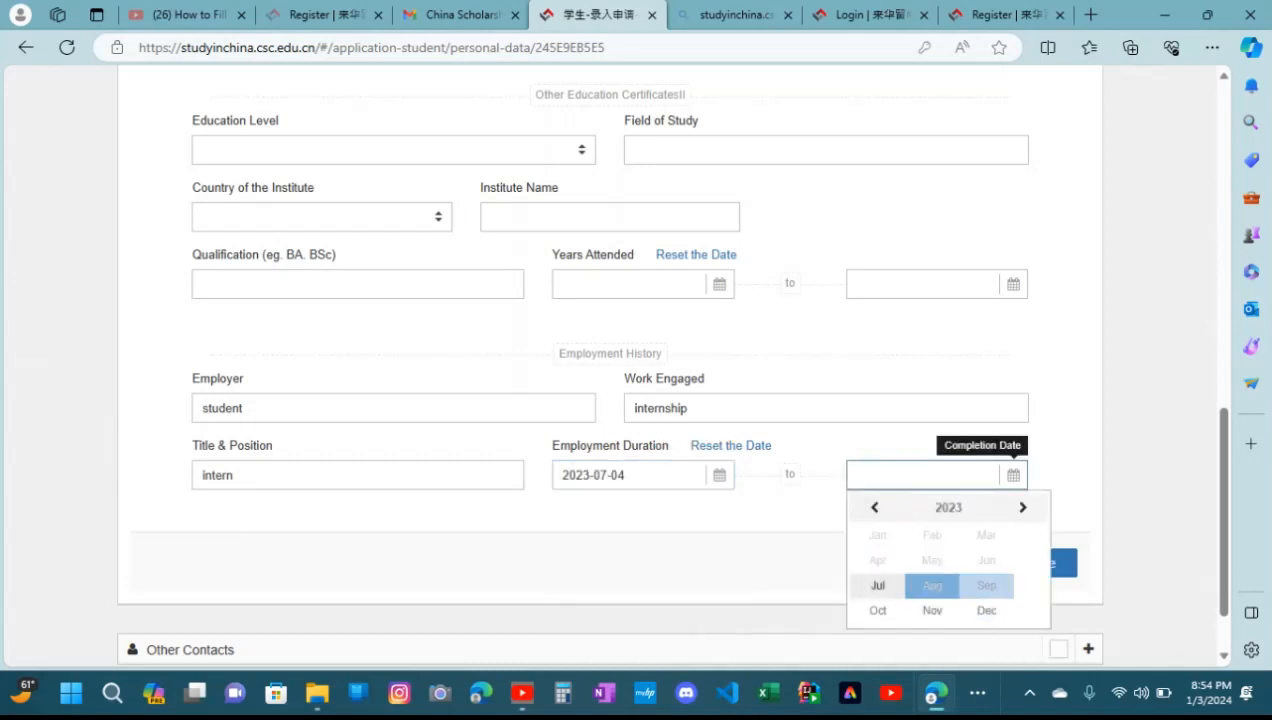
{"action": "left_click", "coordinate": [878, 585]}
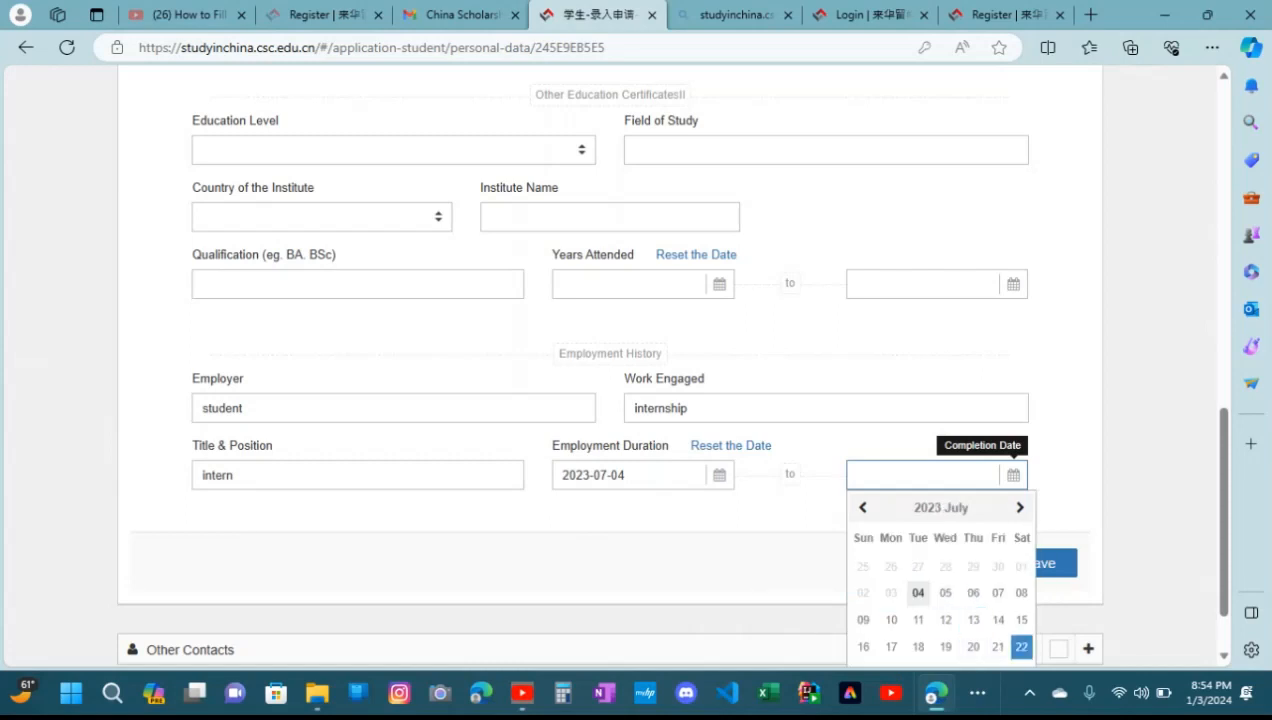
{"action": "left_click", "coordinate": [1021, 647]}
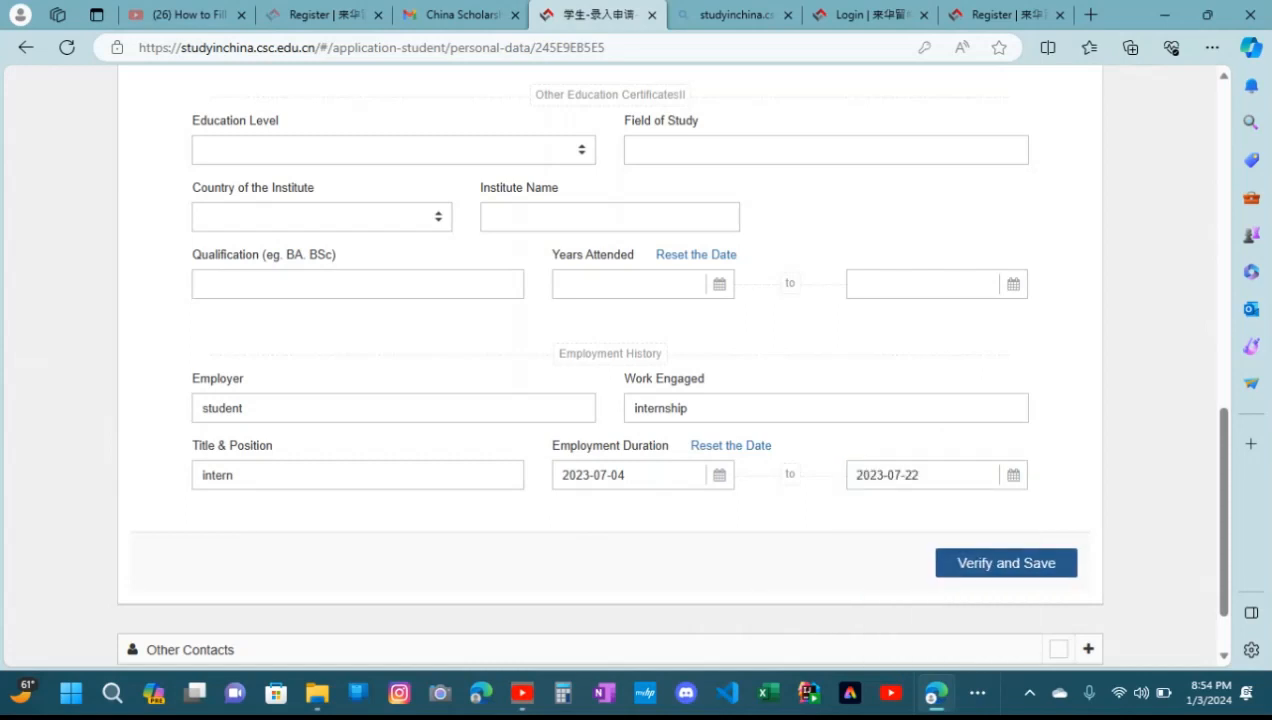
{"action": "left_click", "coordinate": [1006, 562]}
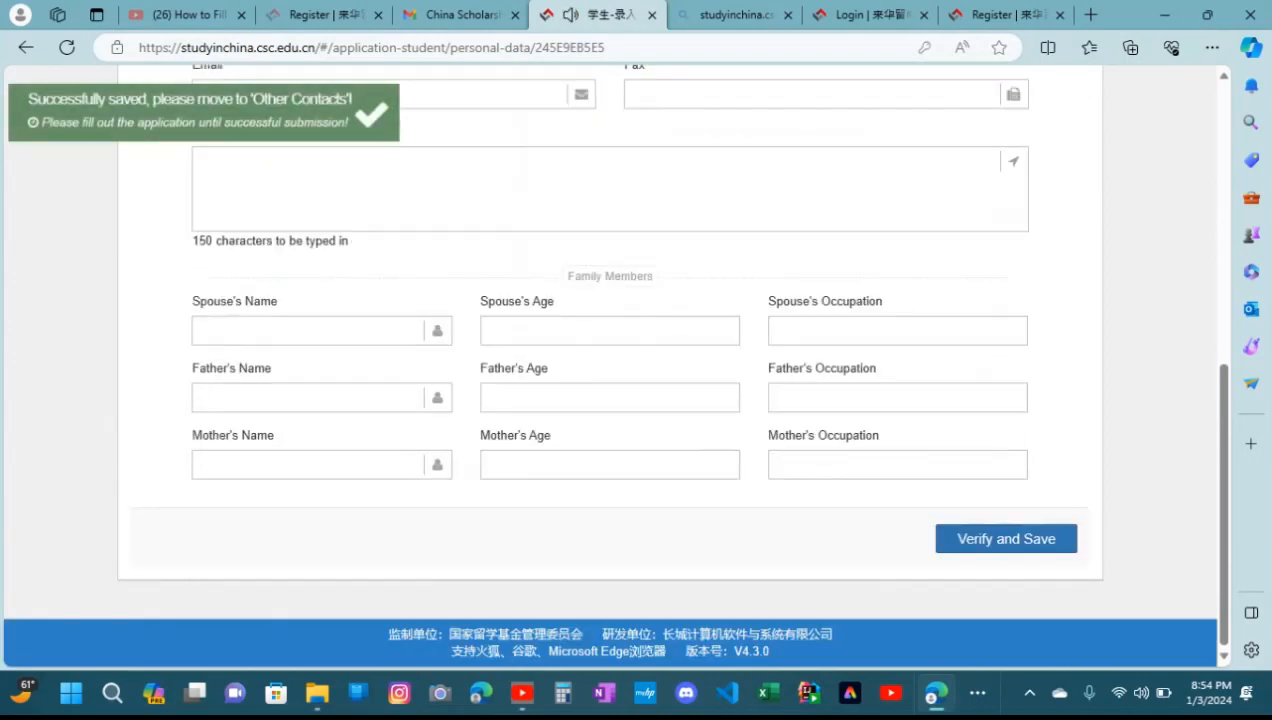
Leave the contact in China and spouse fields blank, and enter the father's name, age 34 and occupation "landlord"
{"action": "left_click_drag", "start_coordinate": [1224, 504], "coordinate": [1224, 285]}
{"action": "scroll", "coordinate": [620, 364], "scroll_direction": "down", "scroll_amount": 3}
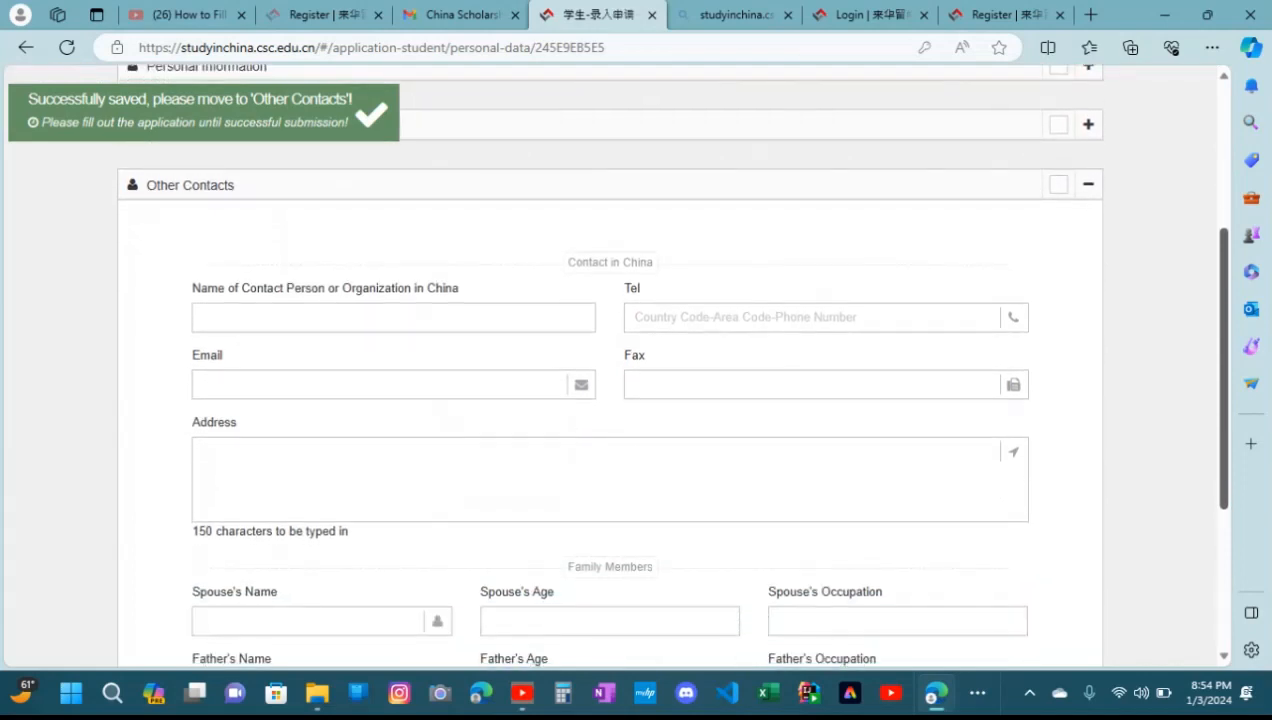
{"action": "scroll", "coordinate": [620, 364], "scroll_direction": "down", "scroll_amount": 1}
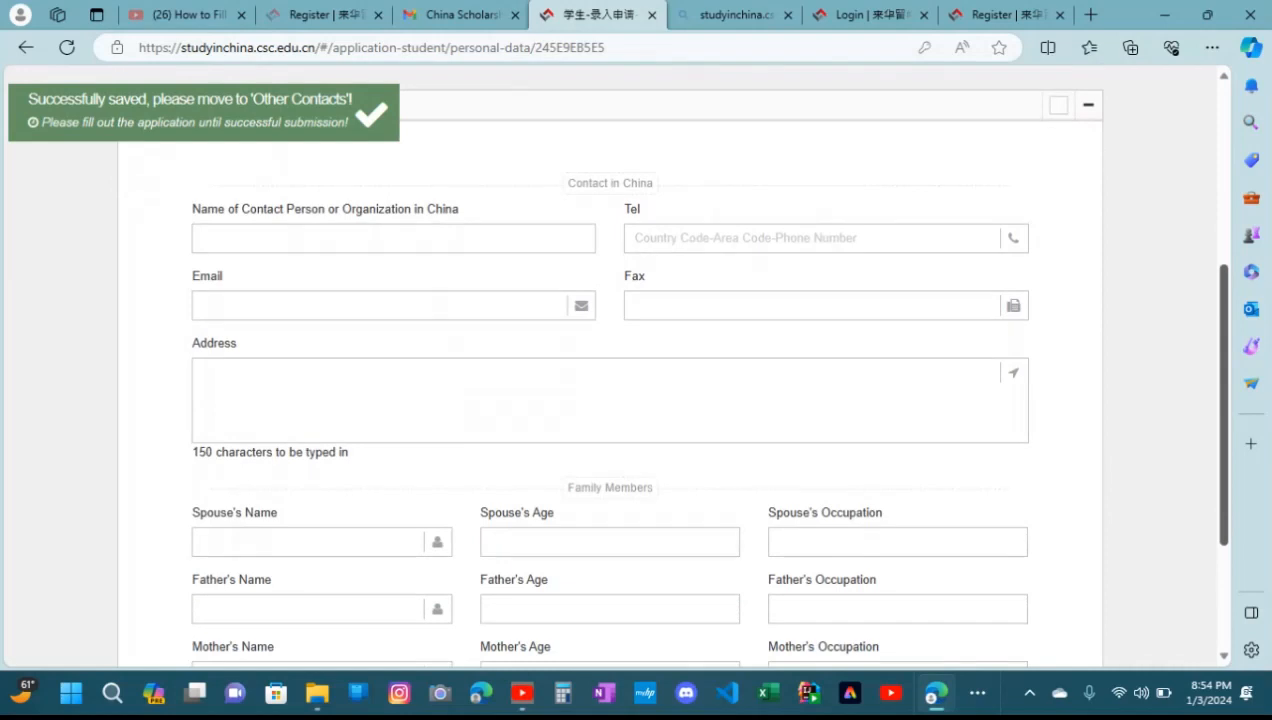
{"action": "scroll", "coordinate": [620, 364], "scroll_direction": "up", "scroll_amount": 1}
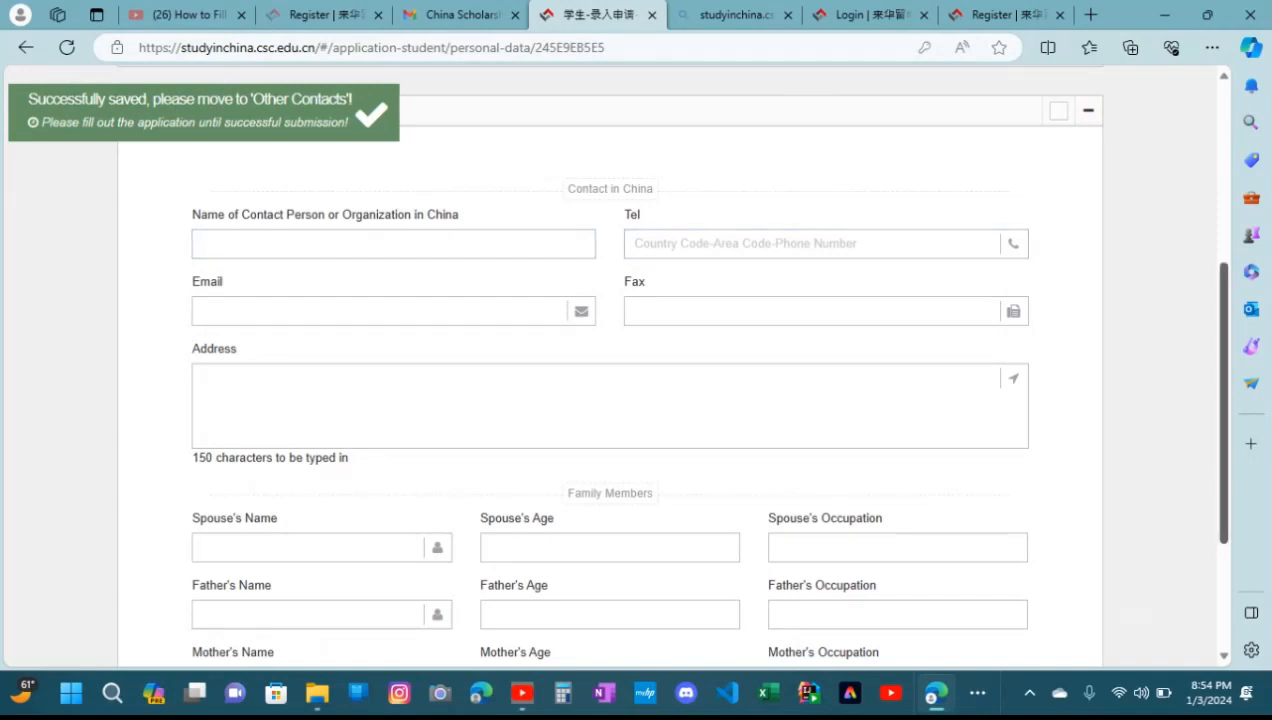
{"action": "scroll", "coordinate": [620, 364], "scroll_direction": "down", "scroll_amount": 1}
{"action": "scroll", "coordinate": [620, 364], "scroll_direction": "down", "scroll_amount": 2}
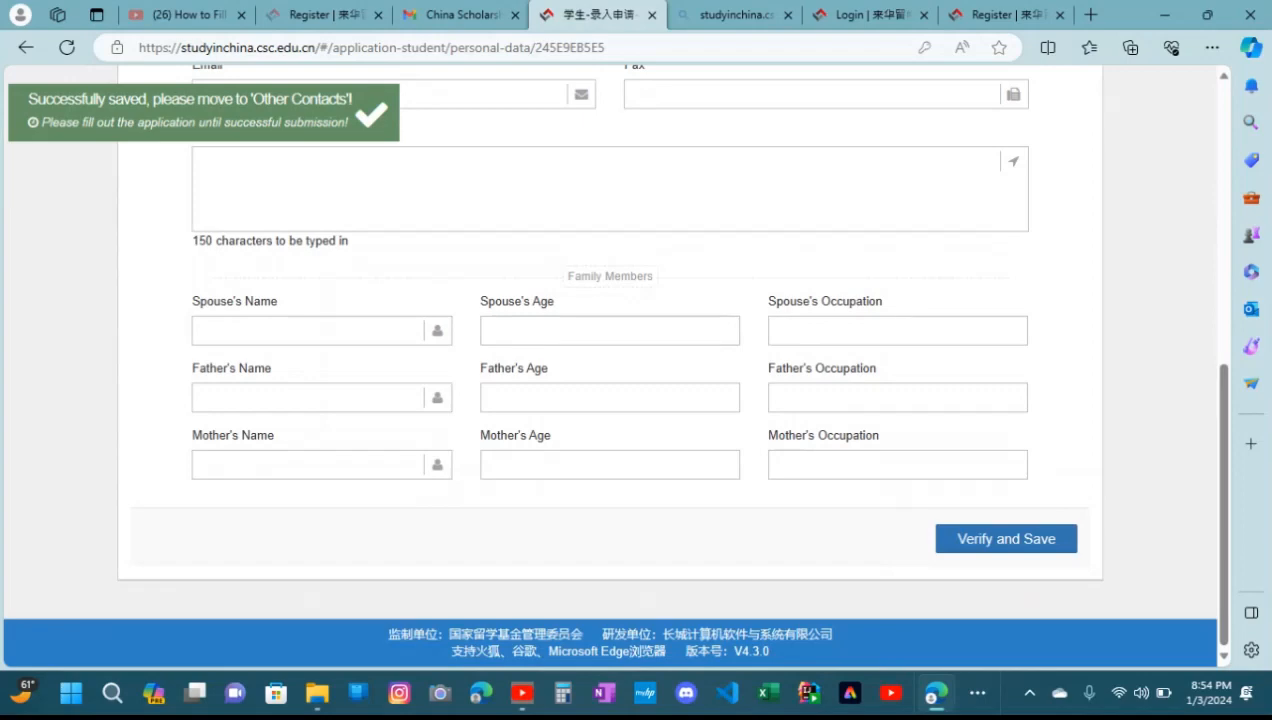
{"action": "left_click", "coordinate": [308, 398]}
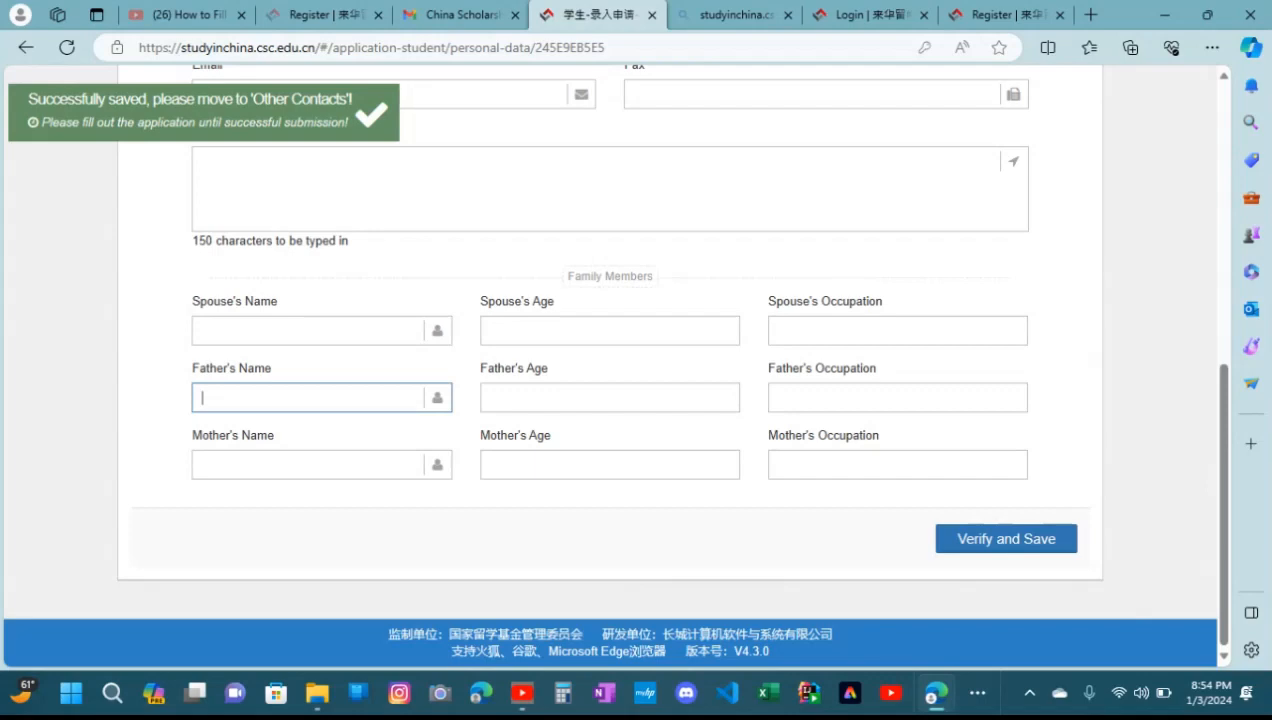
{"action": "type", "text": "einstein"}
{"action": "left_click", "coordinate": [609, 398]}
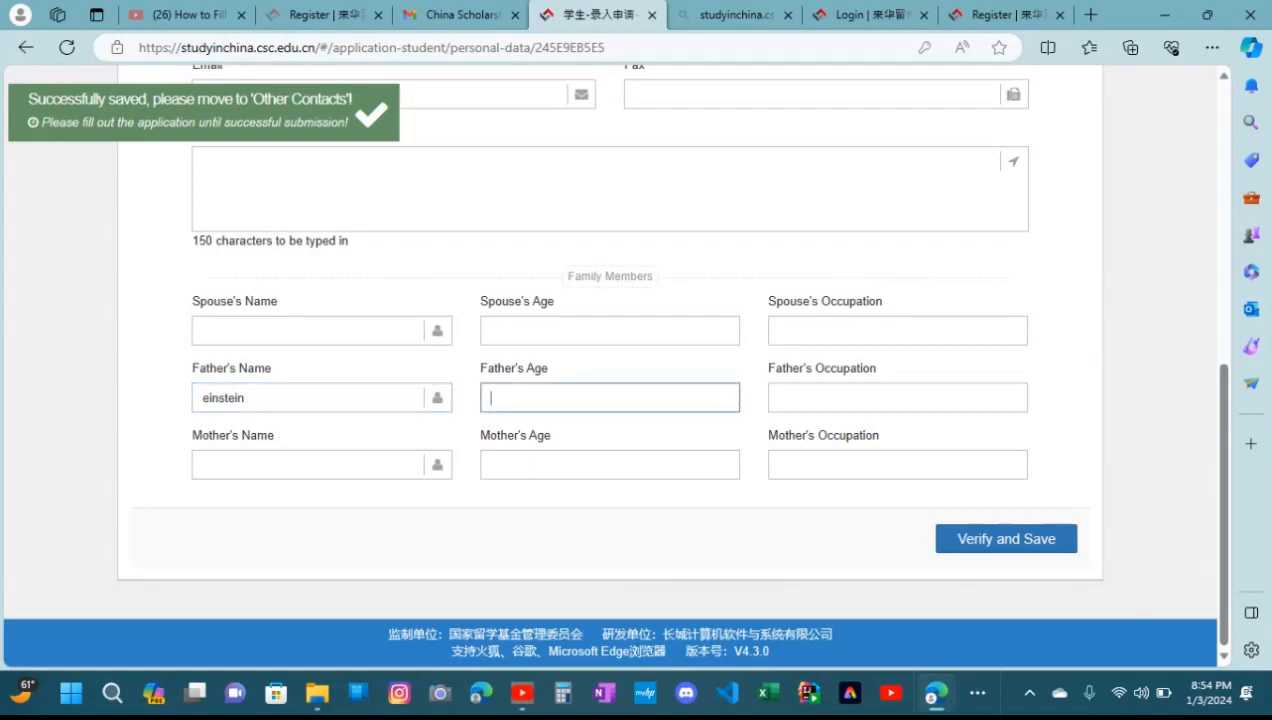
{"action": "type", "text": "34"}
{"action": "left_click", "coordinate": [897, 398]}
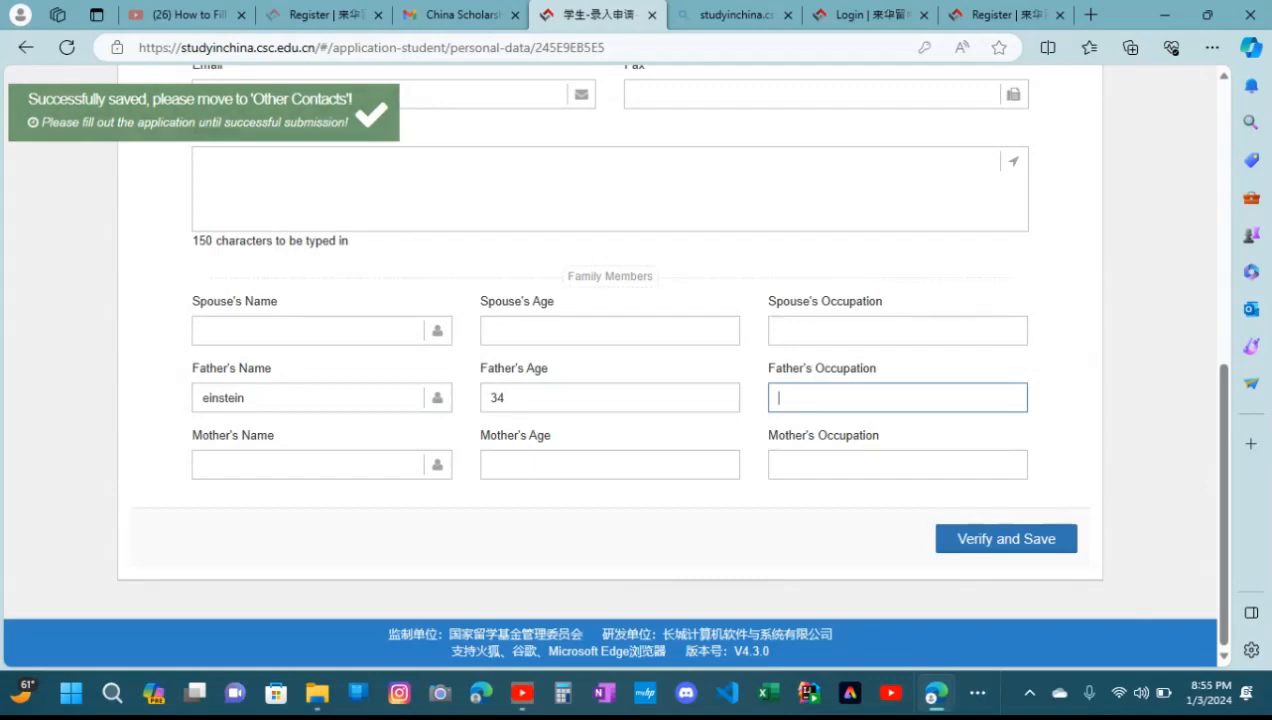
{"action": "type", "text": "landlord"}
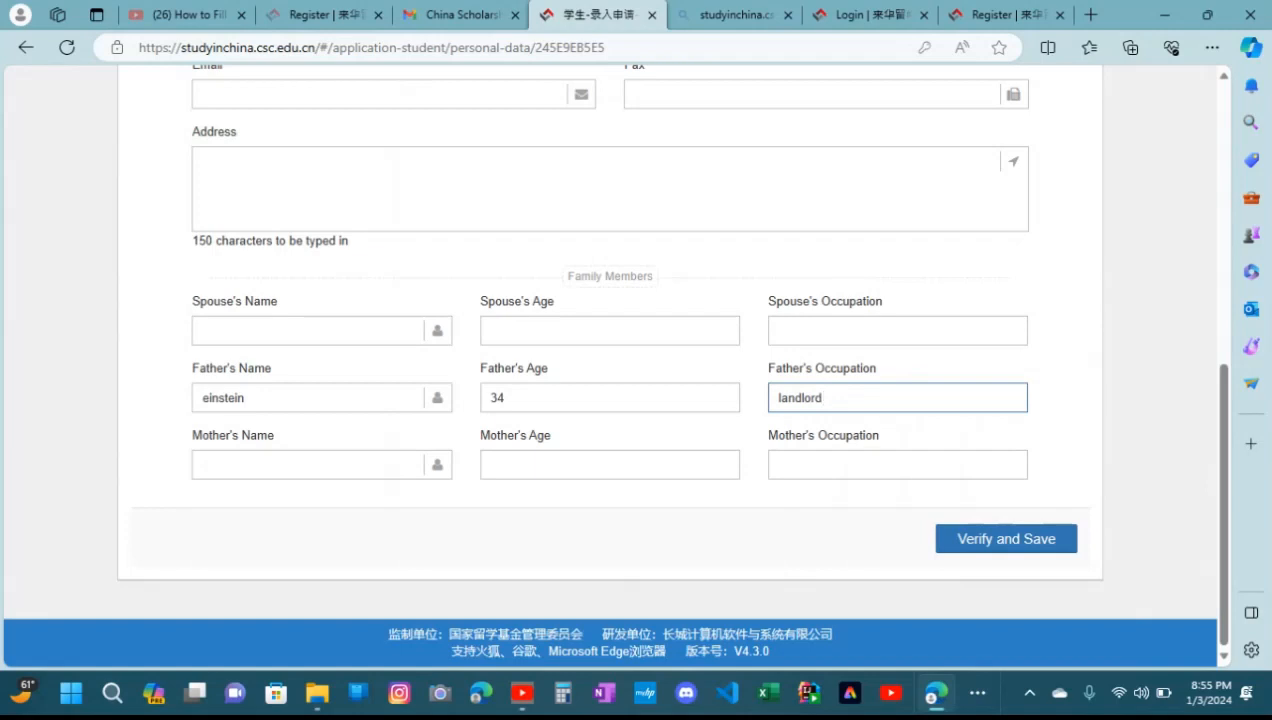
Enter the mother's name and the age 33 under Family Members
{"action": "key", "text": "Tab"}
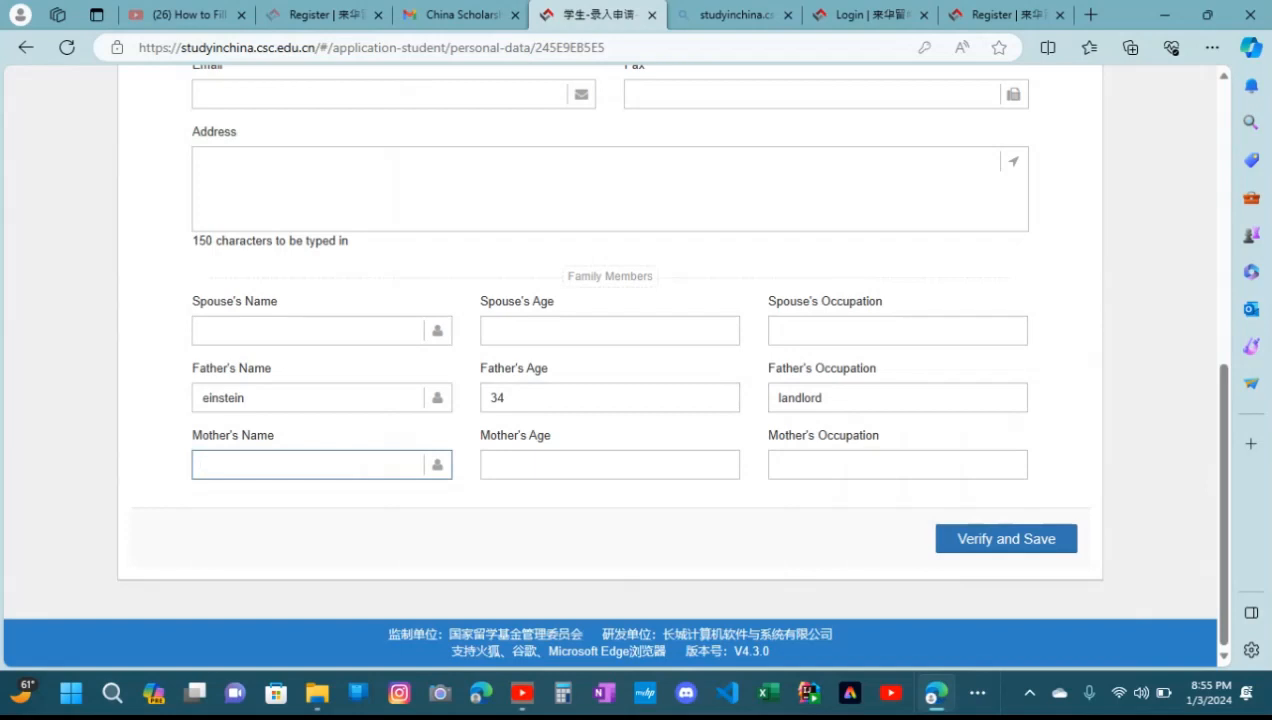
{"action": "type", "text": "morgen"}
{"action": "left_click", "coordinate": [610, 465]}
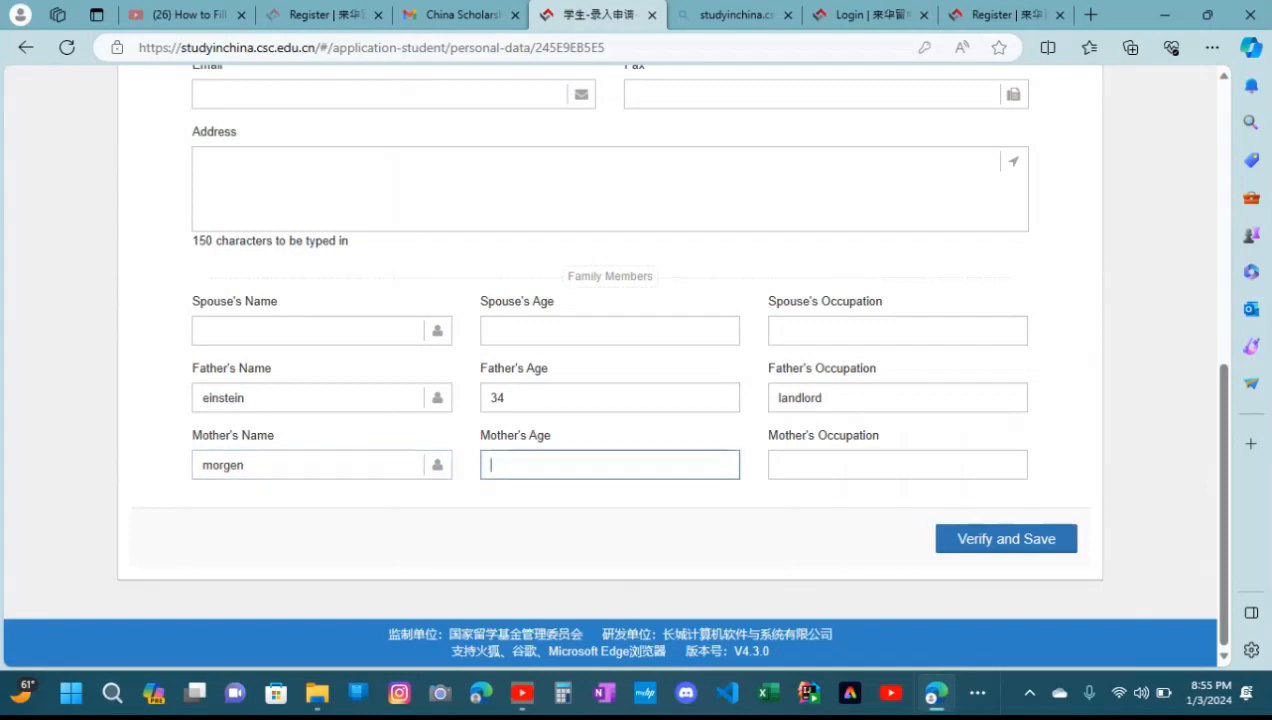
Change the father's age under Family Members to 43
{"action": "type", "text": "33"}
{"action": "left_click", "coordinate": [610, 398]}
{"action": "key", "text": "BackSpace"}
{"action": "key", "text": "BackSpace"}
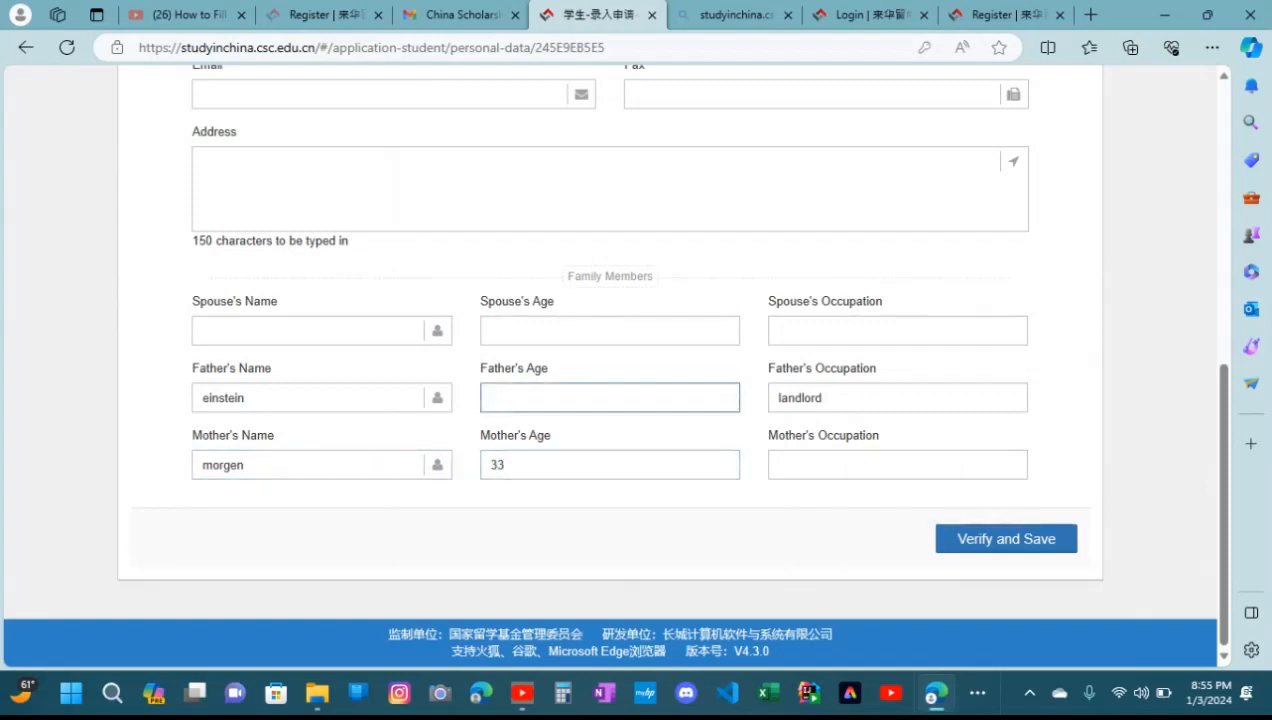
{"action": "type", "text": "3"}
{"action": "key", "text": "BackSpace"}
{"action": "type", "text": "43"}
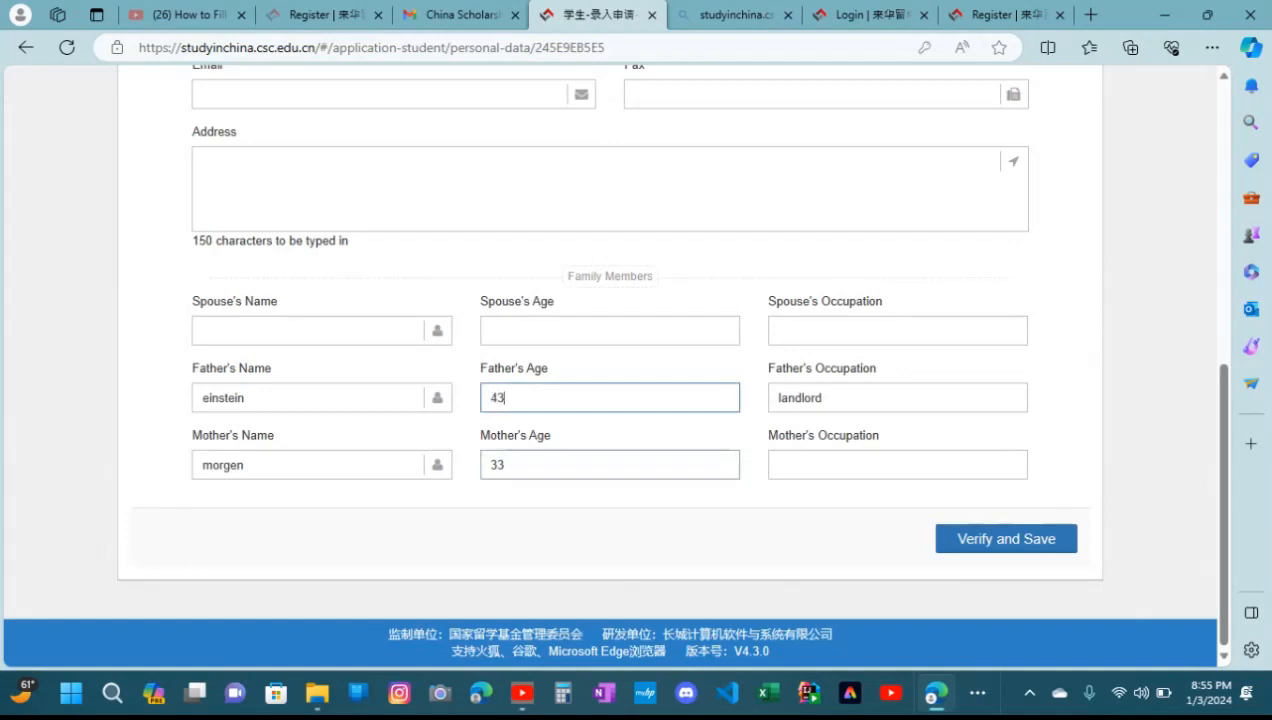
Change the mother's age under Family Members to 42
{"action": "left_click", "coordinate": [610, 465]}
{"action": "key", "text": "BackSpace"}
{"action": "key", "text": "BackSpace"}
{"action": "type", "text": "3"}
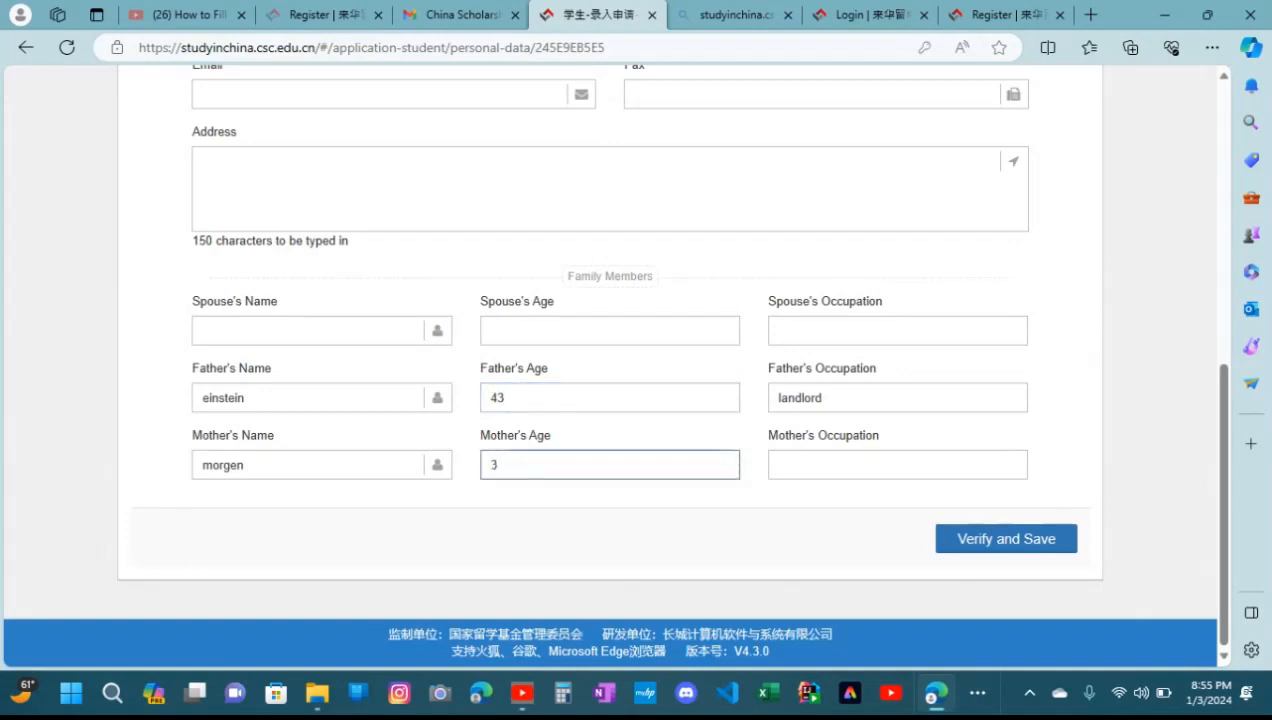
{"action": "key", "text": "BackSpace"}
{"action": "type", "text": "42"}
Enter "housewife" as the mother's occupation, and verify and save the Other Contacts section
{"action": "left_click", "coordinate": [897, 465]}
{"action": "type", "text": "h"}
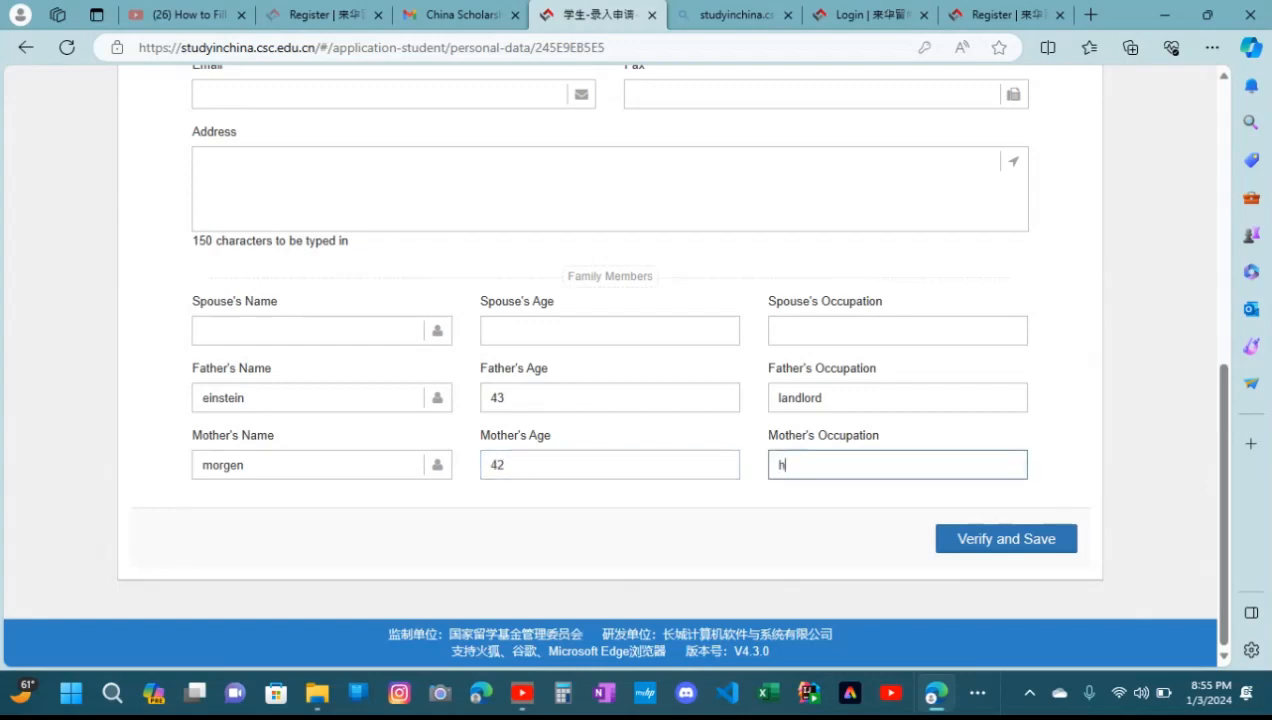
{"action": "type", "text": "ousew"}
{"action": "type", "text": "ife"}
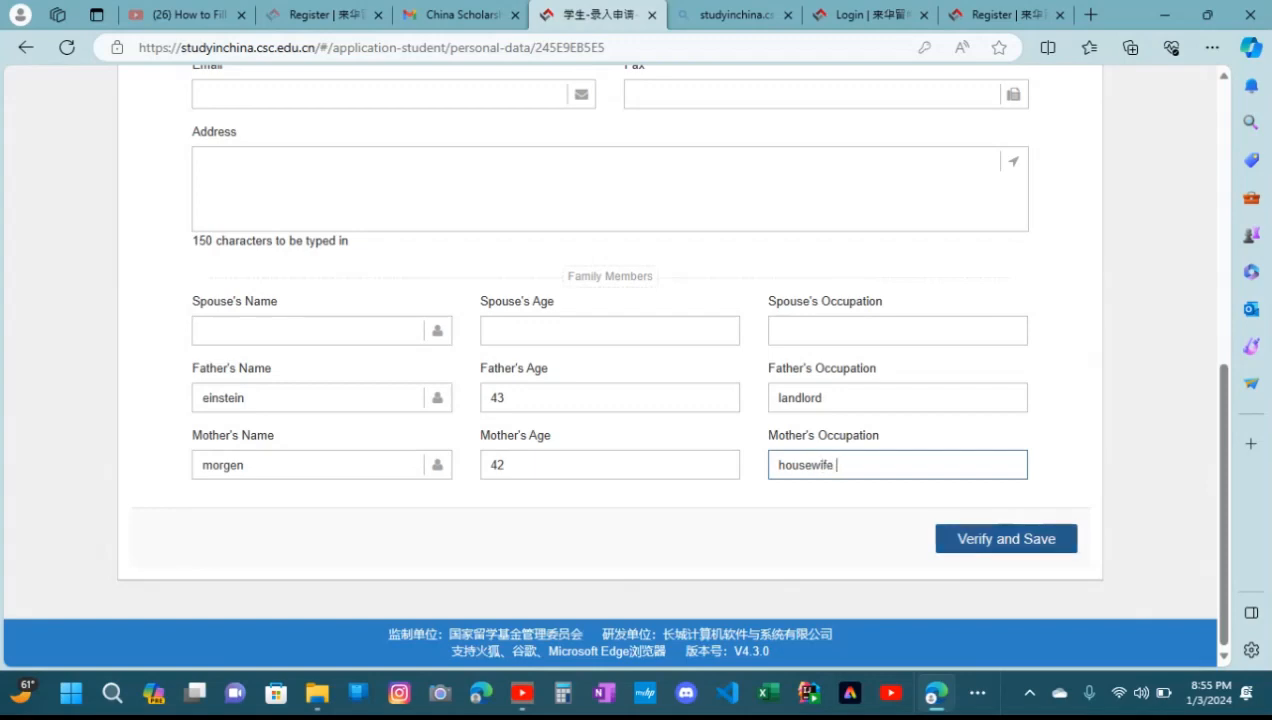
{"action": "left_click", "coordinate": [1006, 539]}
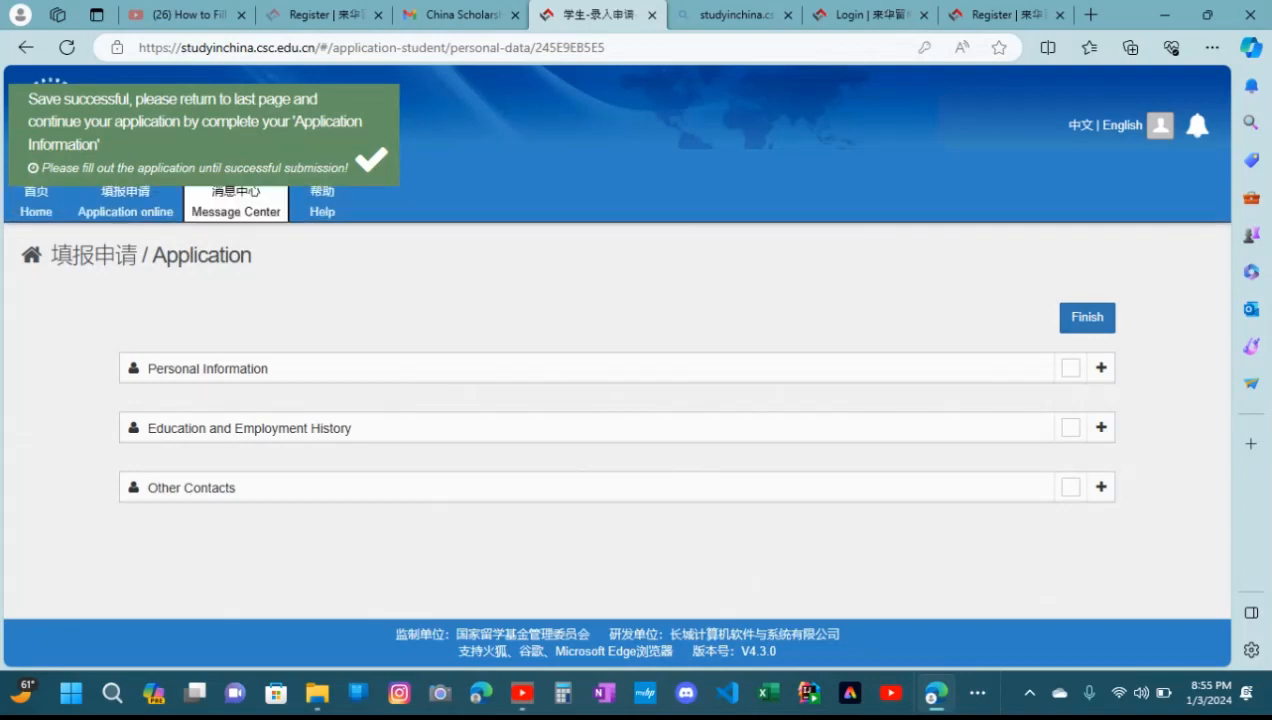
Return to the online application overview and review the application status and the Type A, B and C application options
{"action": "left_click", "coordinate": [125, 205]}
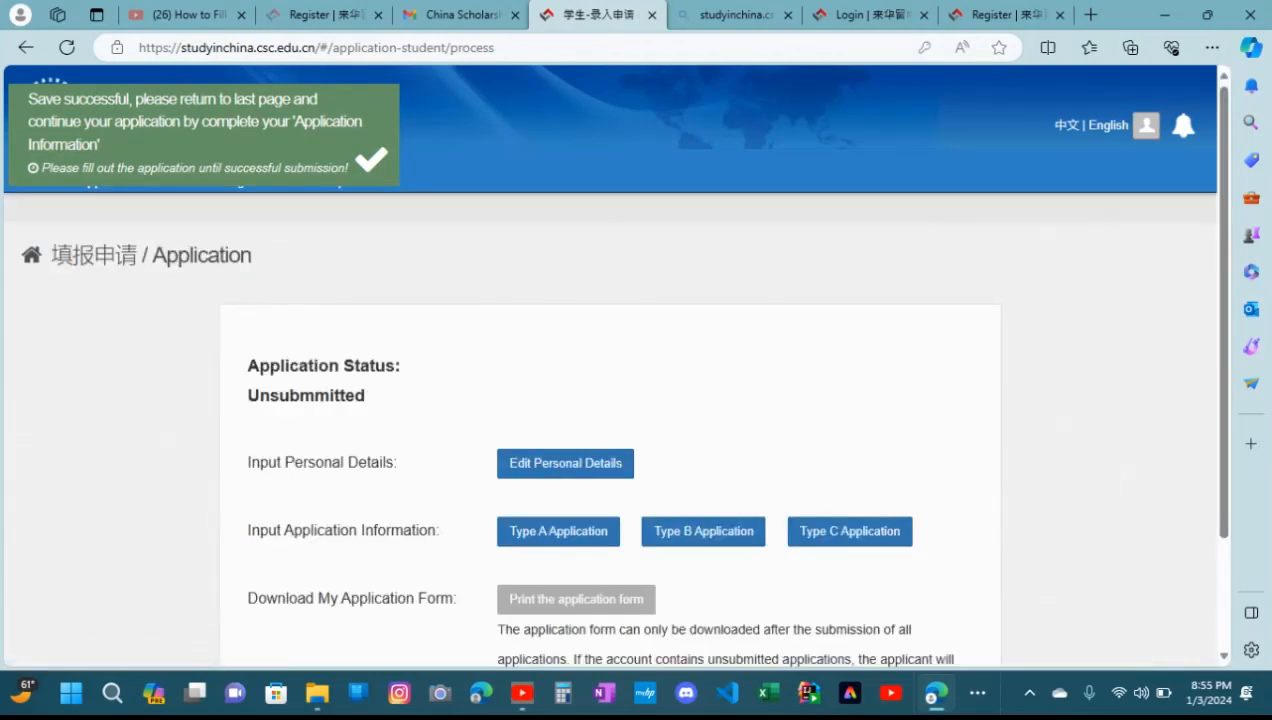
{"action": "scroll", "coordinate": [612, 364], "scroll_direction": "down", "scroll_amount": 2}
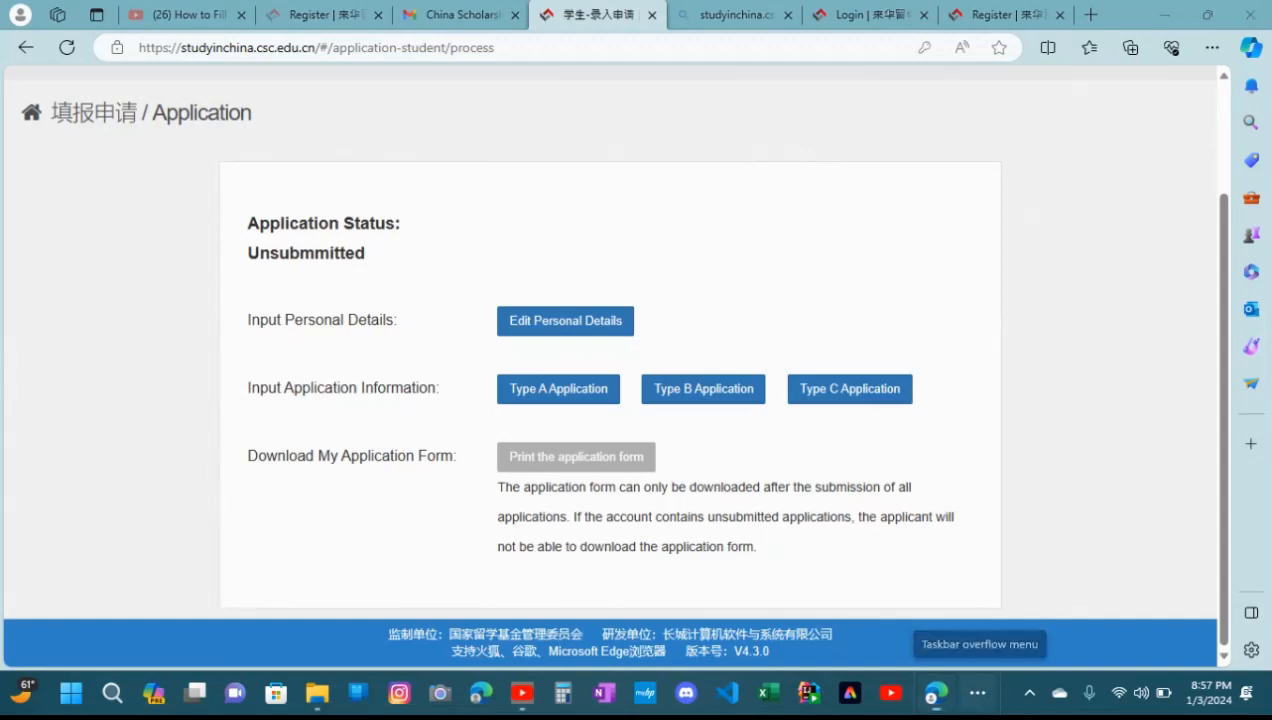
{"action": "left_click", "coordinate": [978, 692]}
{"action": "left_click", "coordinate": [1020, 637]}
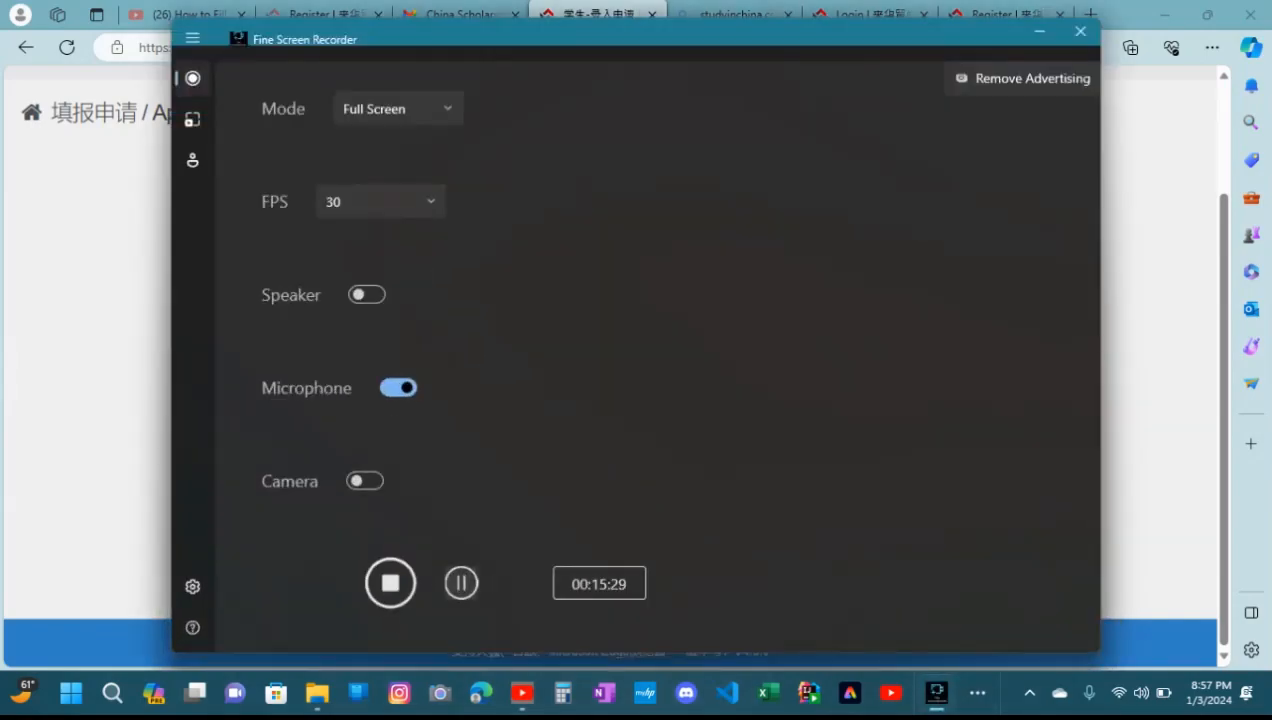